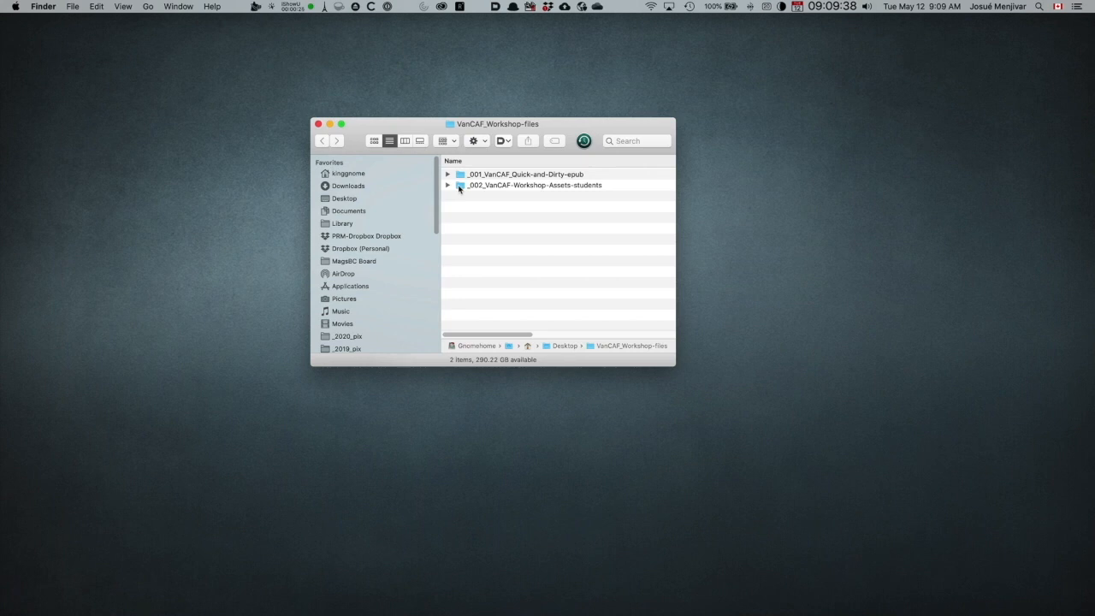
Open the VanCAF_Photoshop-animation-tuts folder inside _002_VanCAF-Workshop-Assets-students and preview _Speak_Softly-001-006-animation-finished.gif
{"action": "double_click", "coordinate": [459, 187]}
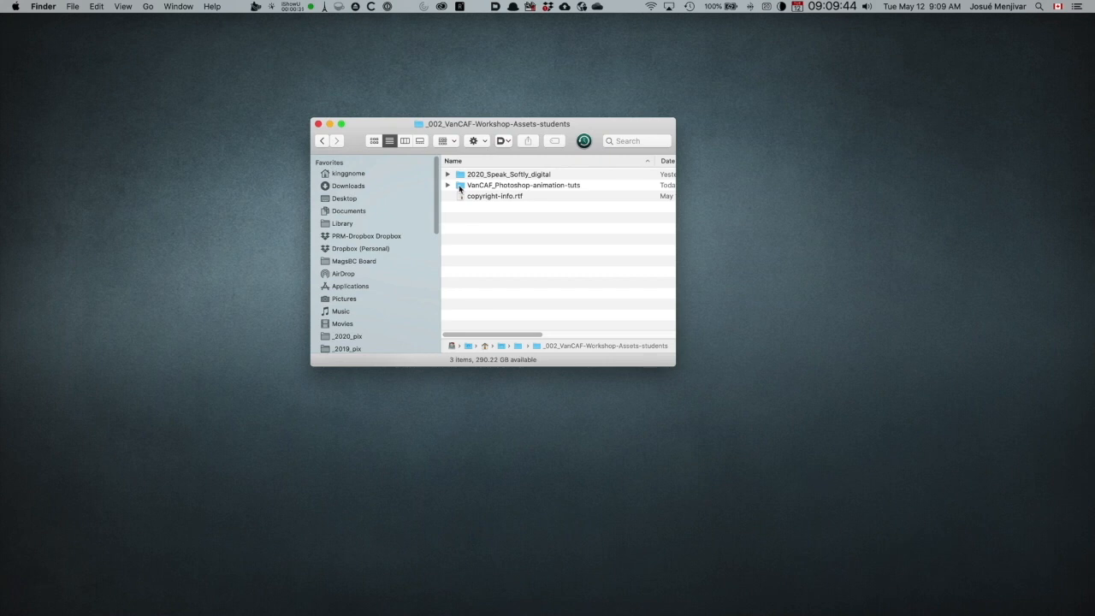
{"action": "double_click", "coordinate": [462, 187]}
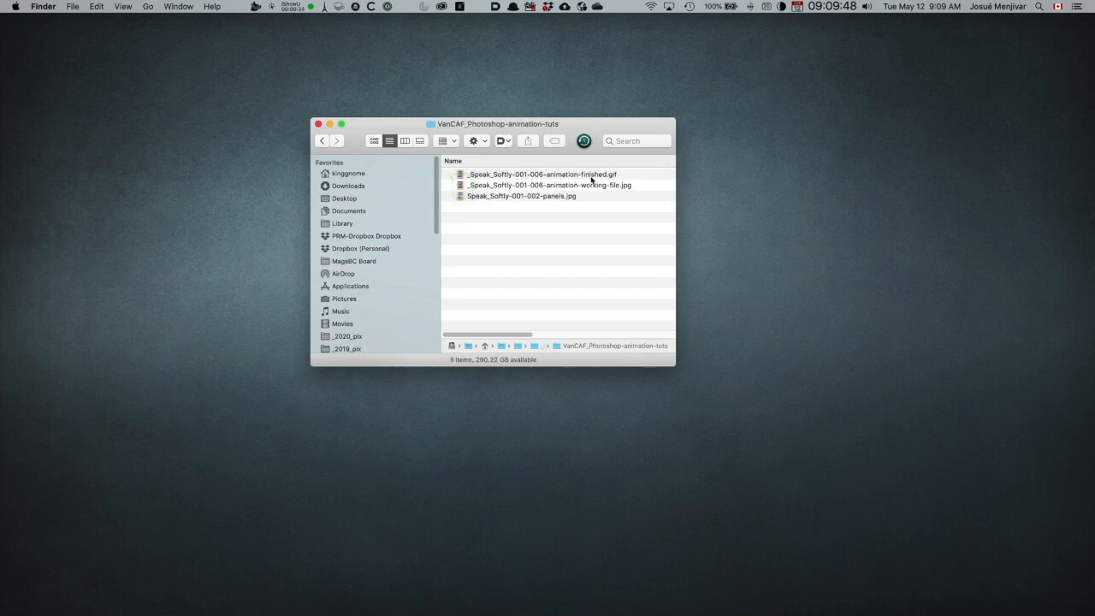
{"action": "left_click", "coordinate": [562, 175]}
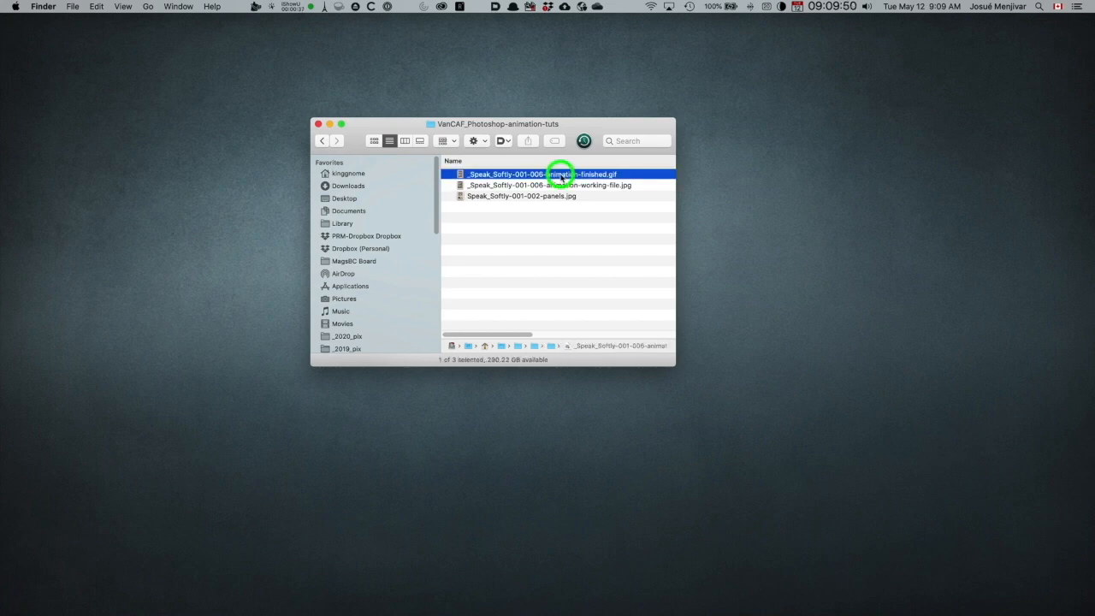
{"action": "key", "text": "space"}
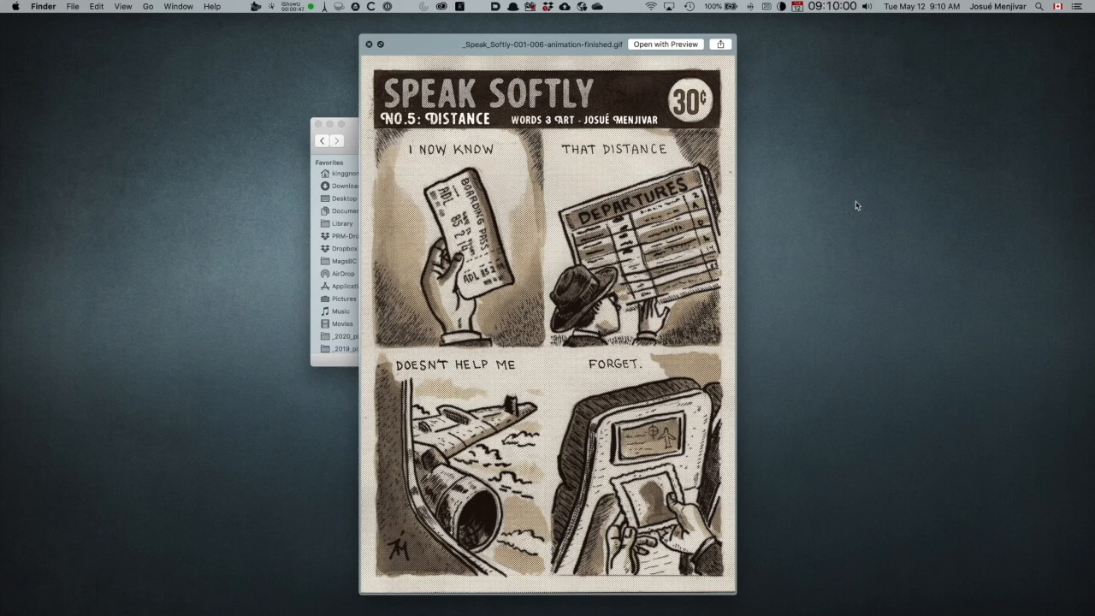
{"action": "key", "text": "space"}
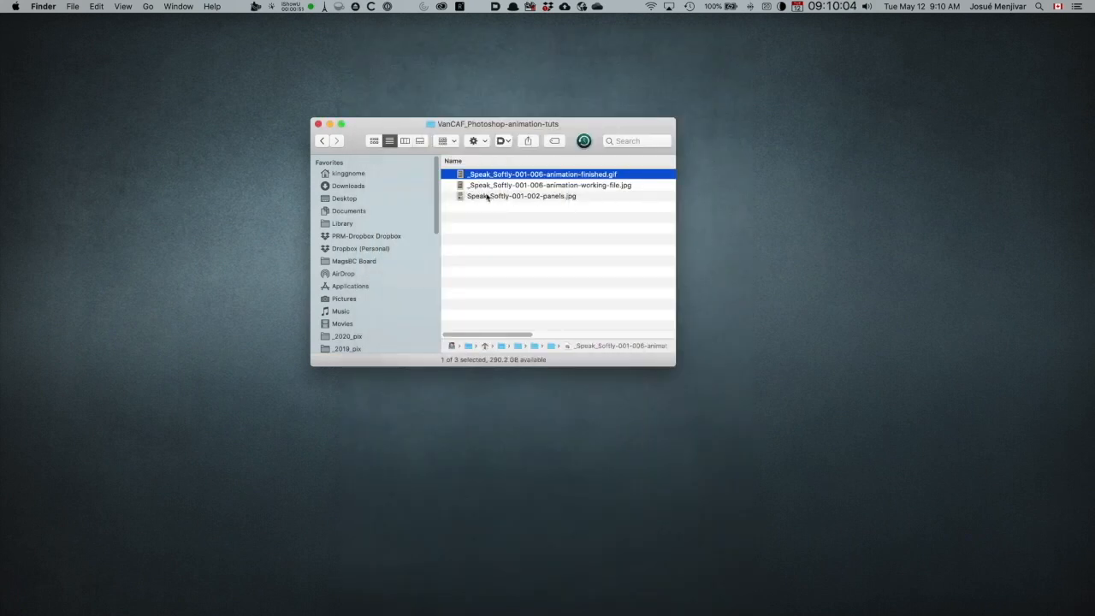
Preview _Speak_Softly-001-006-animation-working-file.jpg and Speak_Softly-001-002-panels.jpg one after the other
{"action": "left_click", "coordinate": [461, 189]}
{"action": "key", "text": "space"}
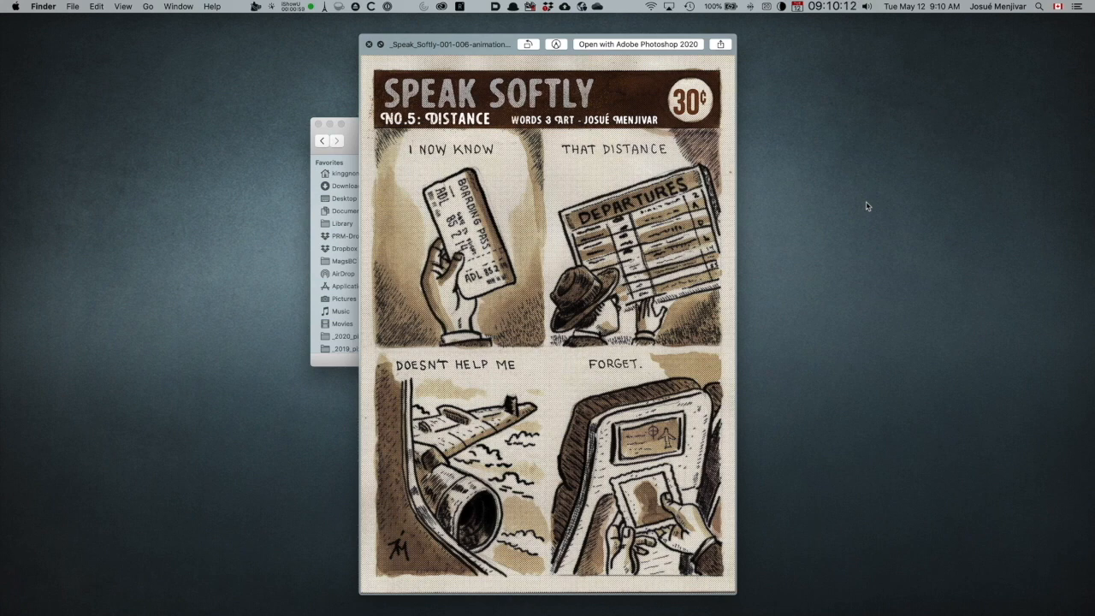
{"action": "key", "text": "space"}
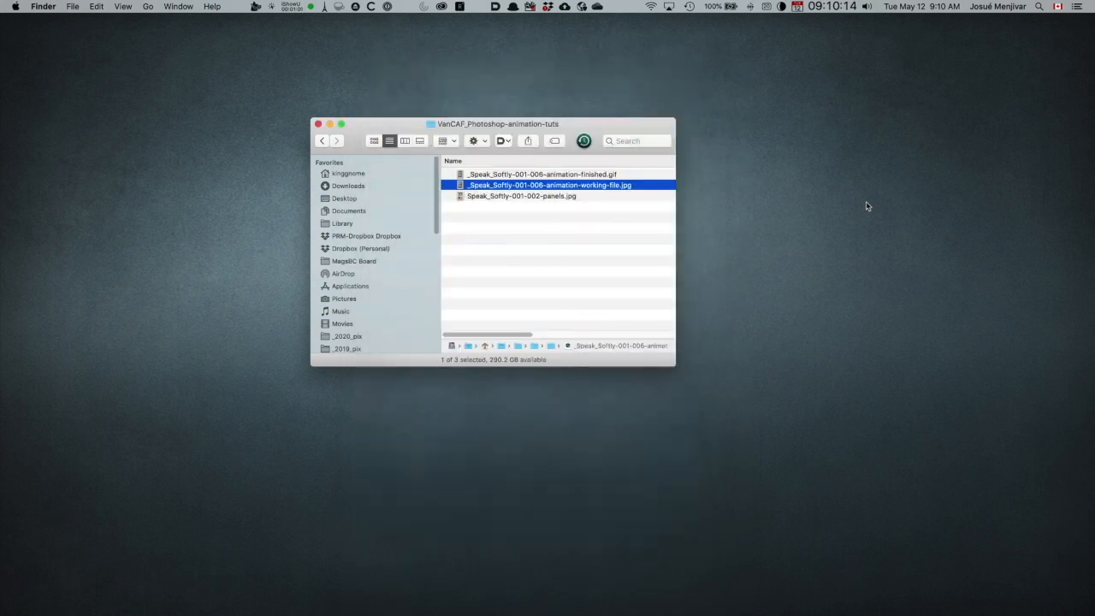
{"action": "left_click", "coordinate": [459, 196]}
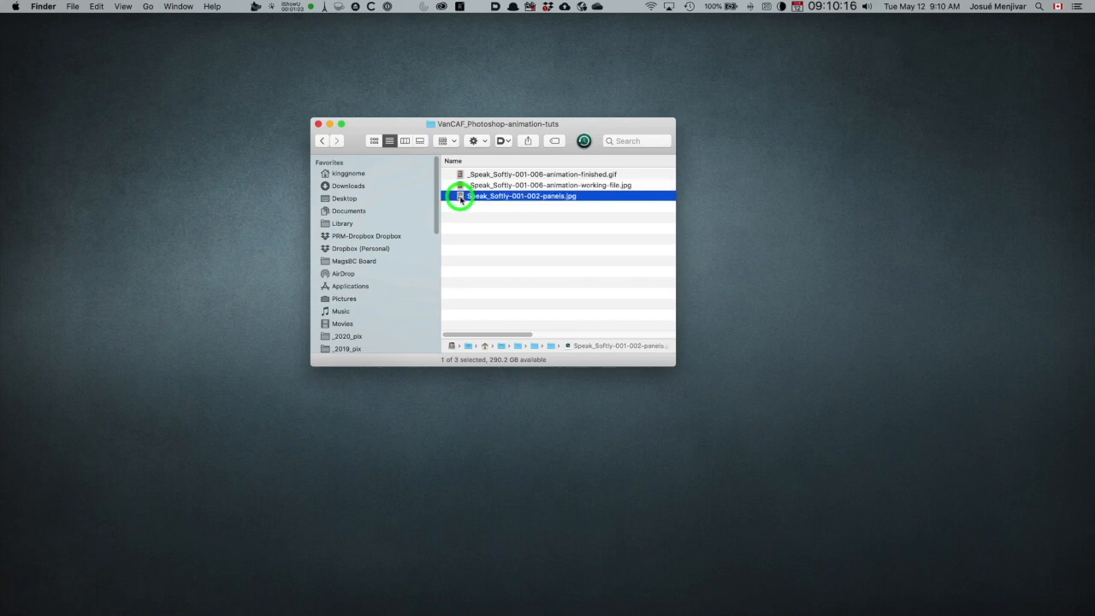
{"action": "key", "text": "space"}
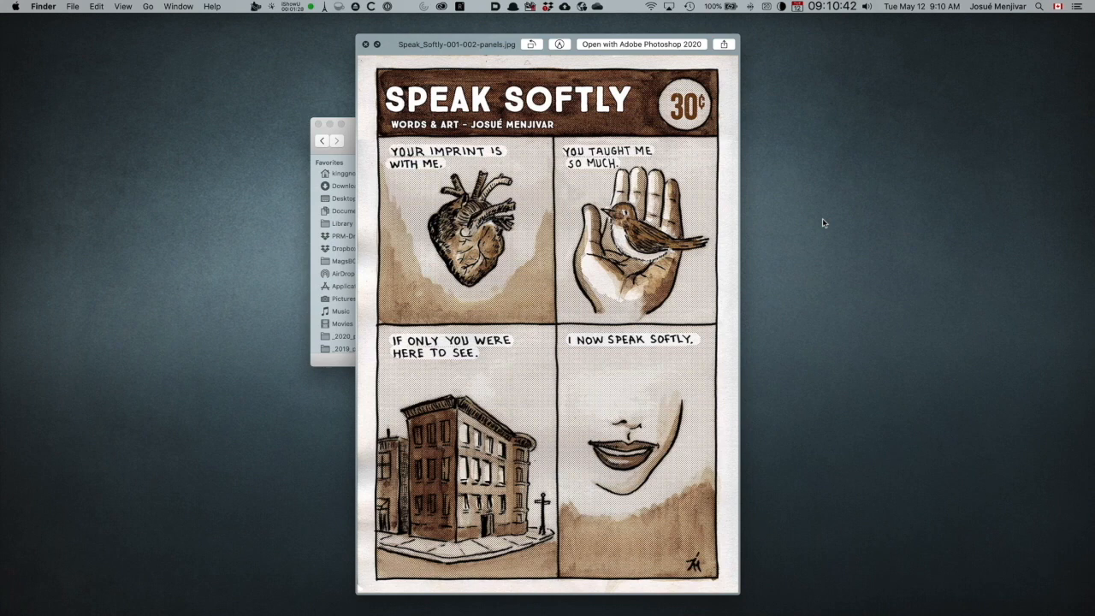
{"action": "key", "text": "space"}
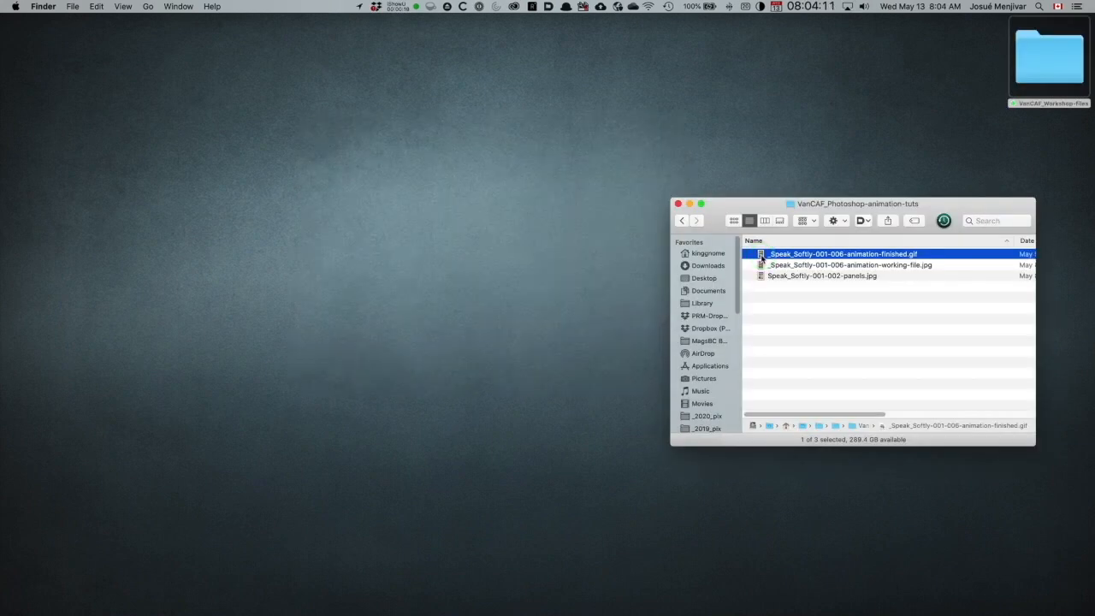
Preview the finished GIF and the working file again, and open _Speak_Softly-001-006-animation-working-file.jpg in Photoshop
{"action": "key", "text": "space"}
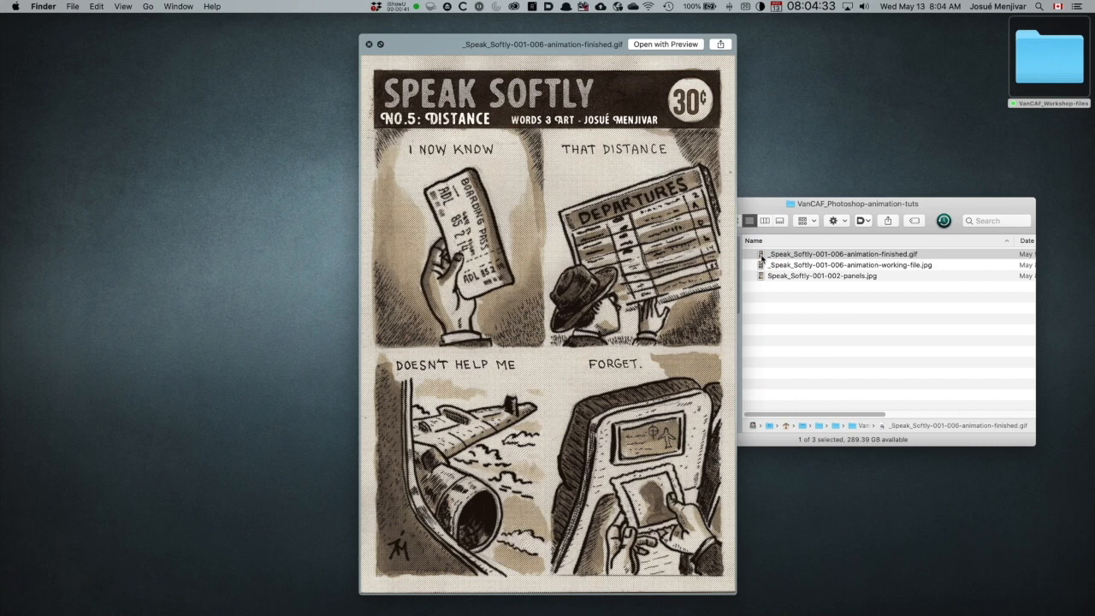
{"action": "key", "text": "space"}
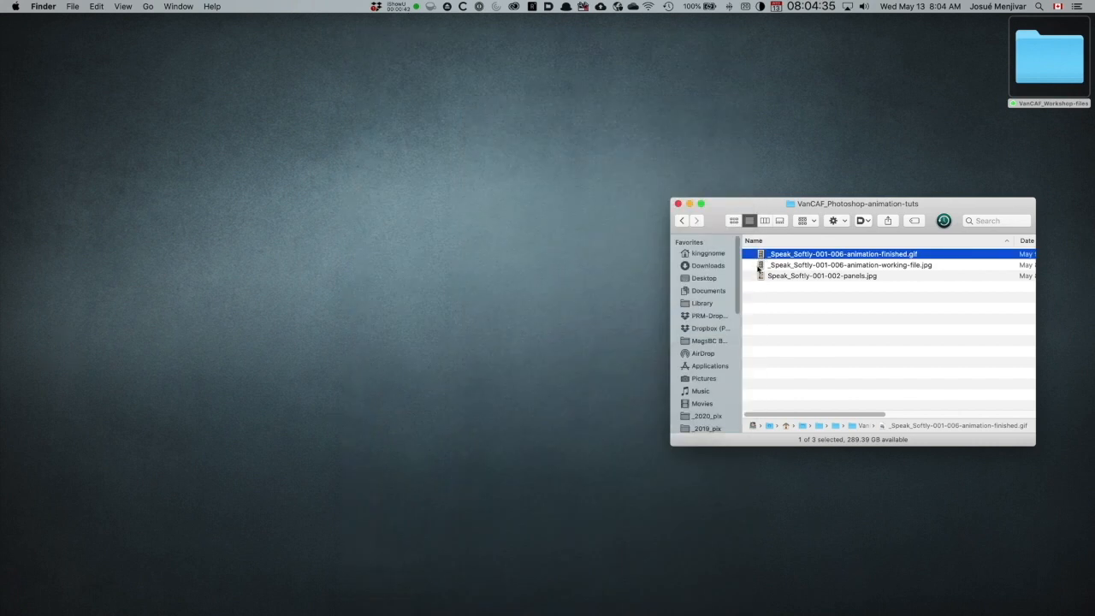
{"action": "left_click", "coordinate": [761, 265]}
{"action": "key", "text": "space"}
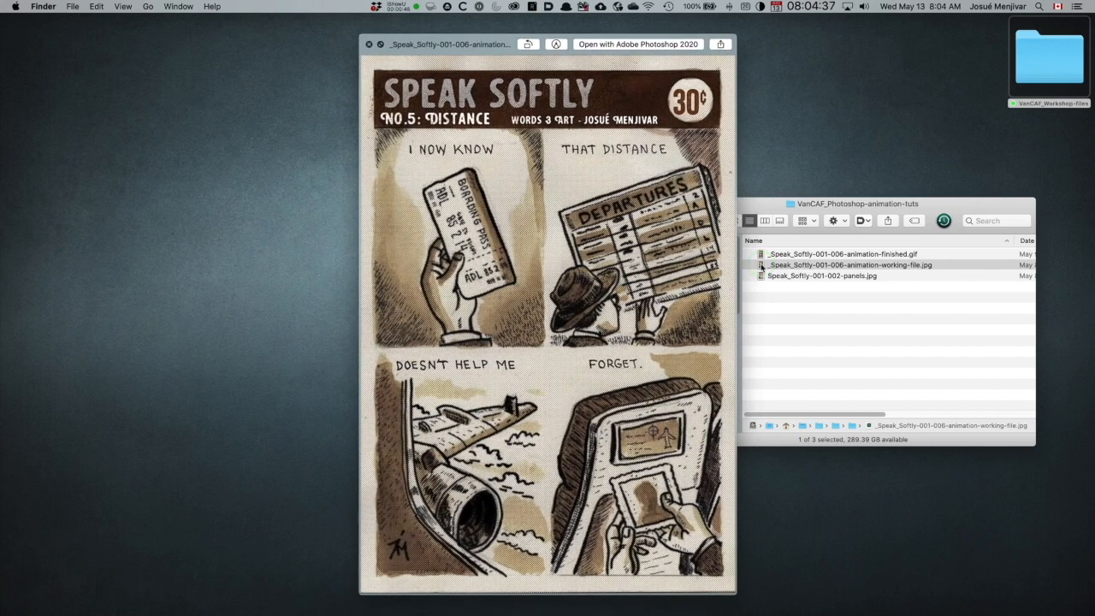
{"action": "key", "text": "space"}
{"action": "left_click", "coordinate": [760, 266]}
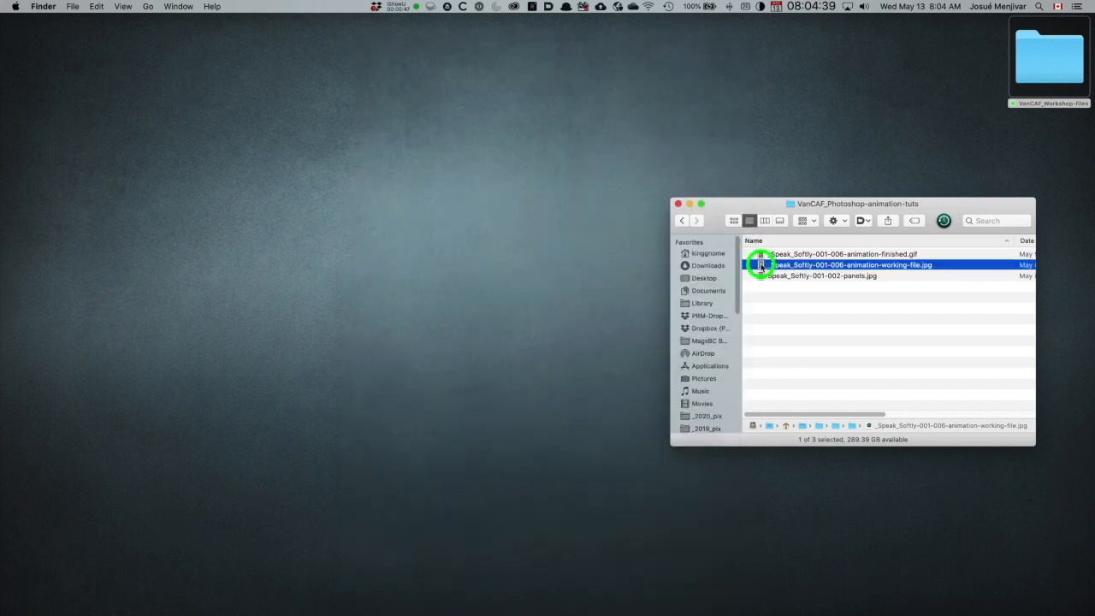
{"action": "double_click", "coordinate": [761, 266]}
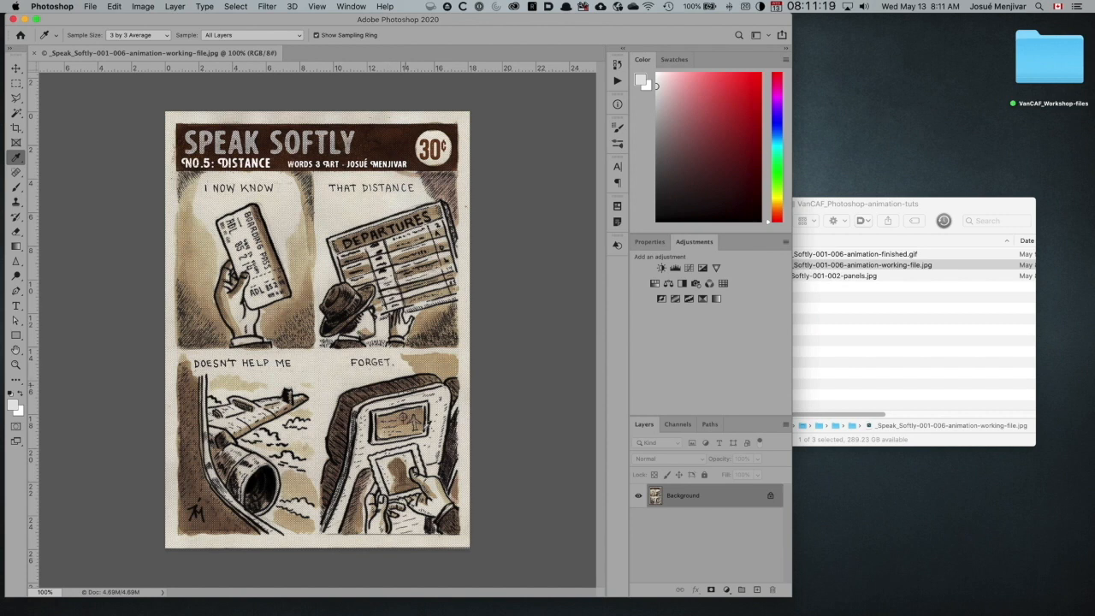
Duplicate the Background layer and rename the copy "animation 1"
{"action": "left_click", "coordinate": [16, 67]}
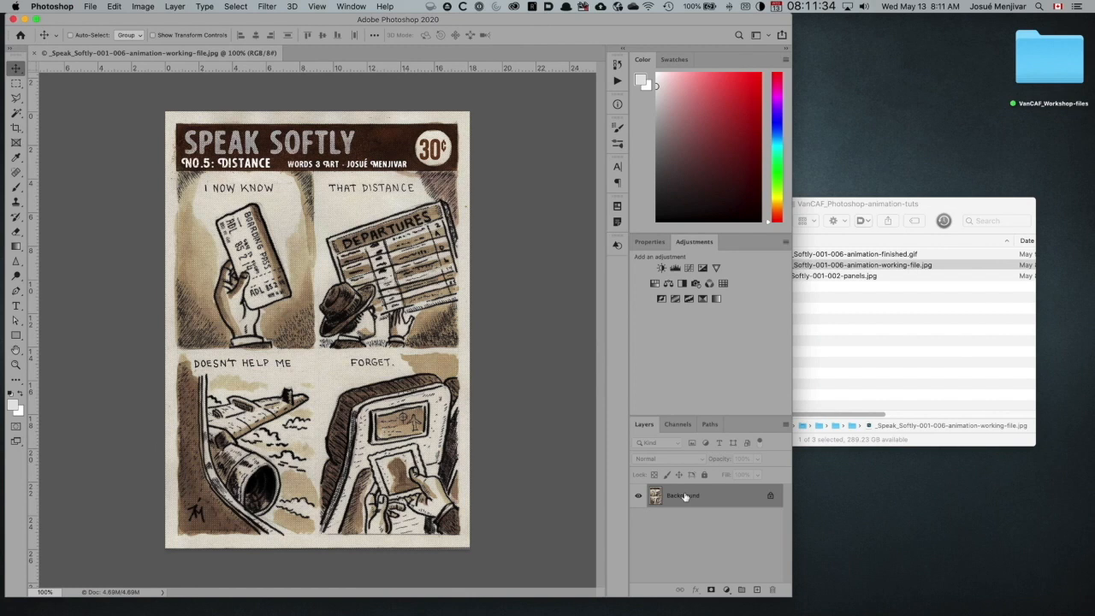
{"action": "left_click_drag", "start_coordinate": [672, 496], "coordinate": [756, 588]}
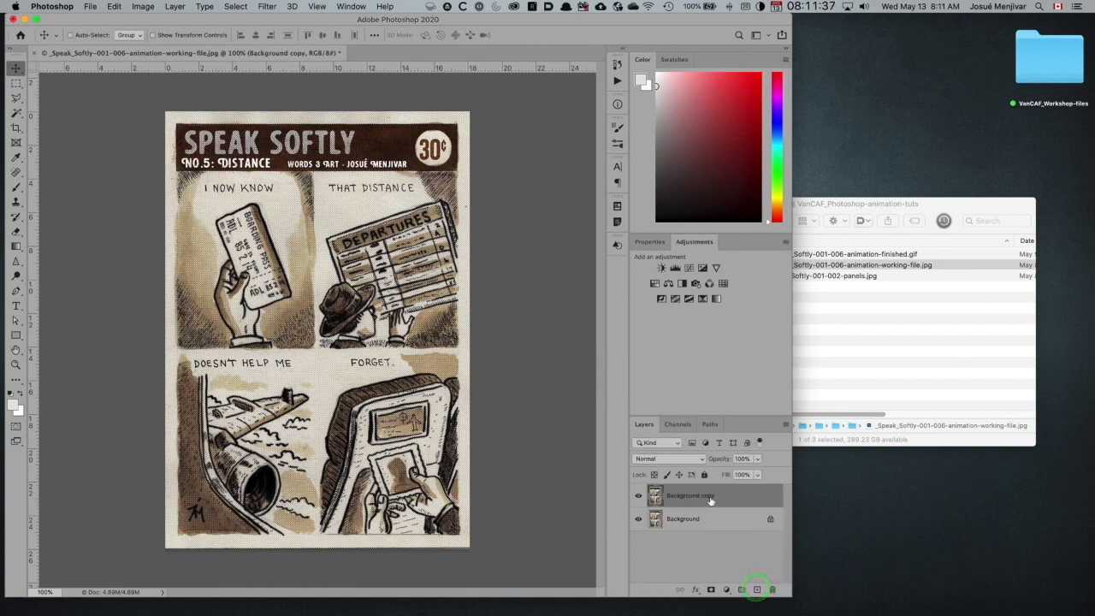
{"action": "double_click", "coordinate": [703, 496]}
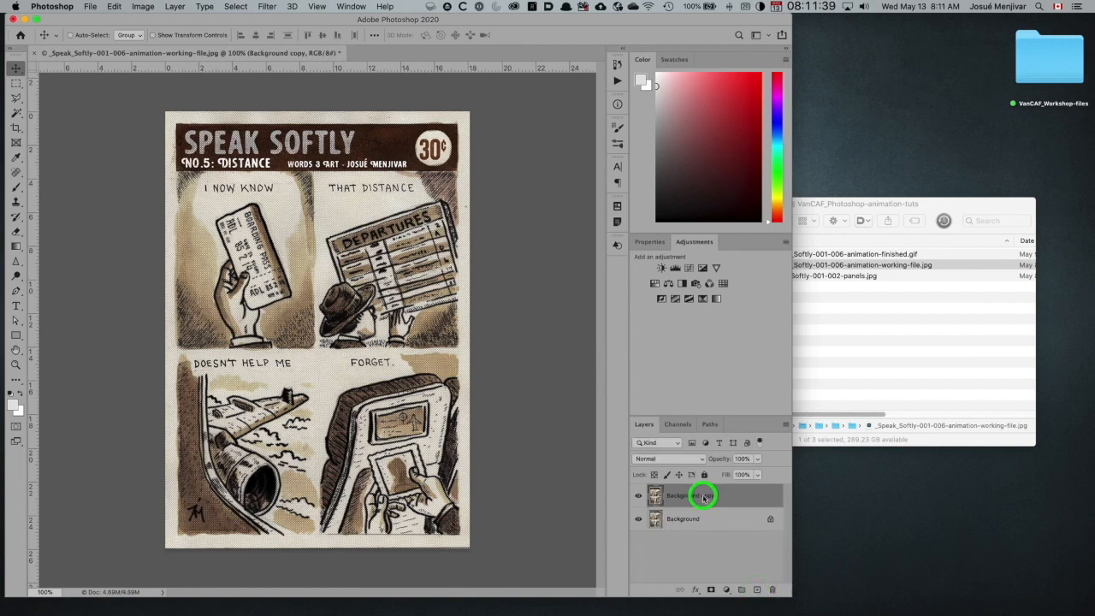
{"action": "type", "text": "animat"}
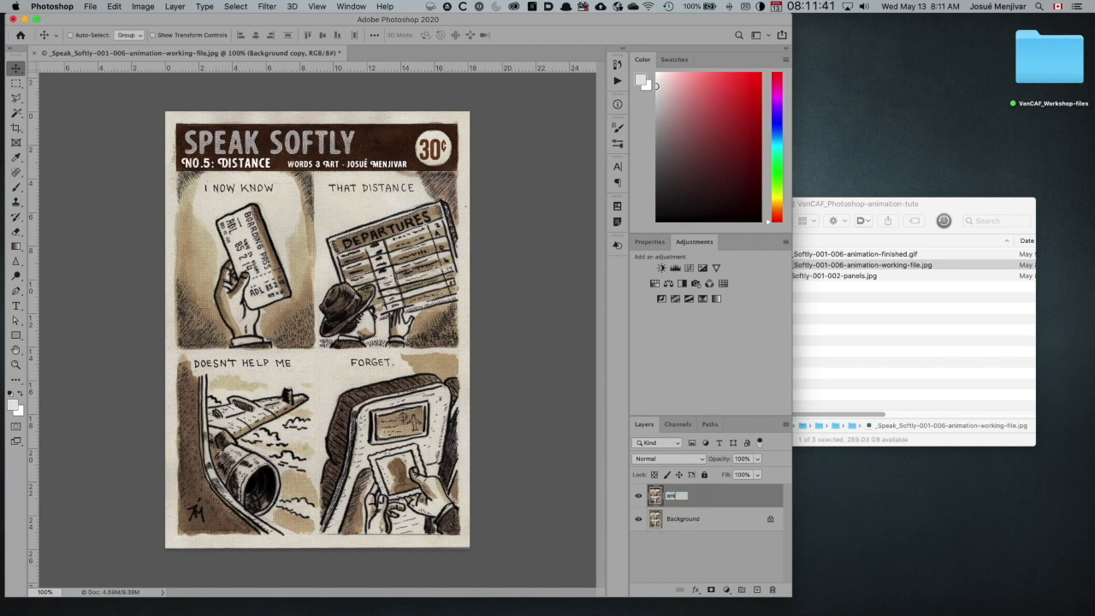
{"action": "type", "text": "ion 1"}
{"action": "left_click", "coordinate": [669, 557]}
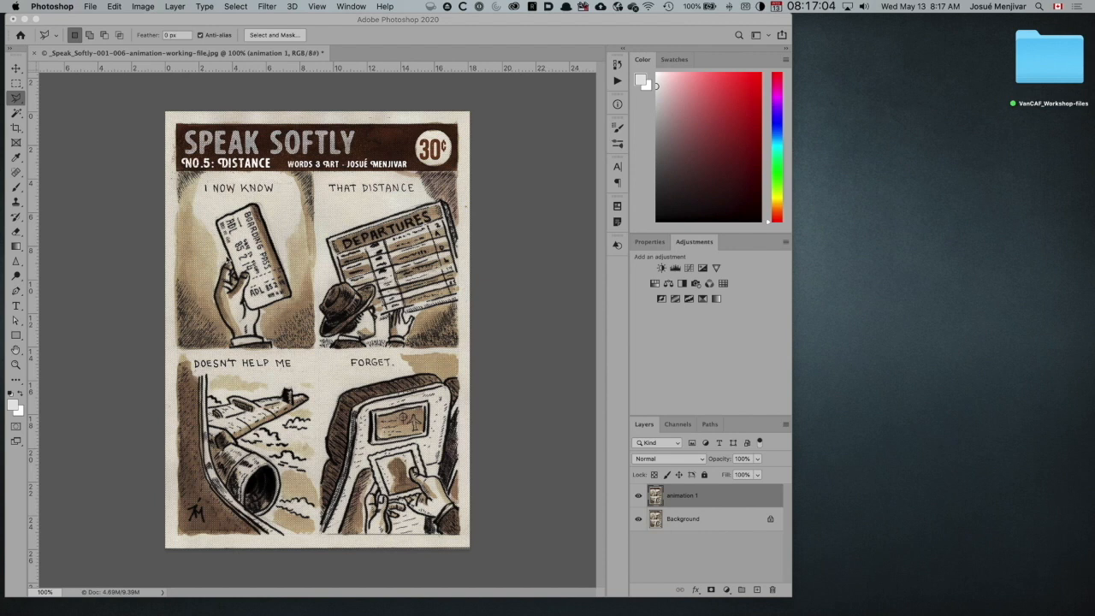
Select the hand and boarding pass in the first panel, down to the shirt cuff, with the Polygonal Lasso at 0 px feather
{"action": "left_click", "coordinate": [375, 39]}
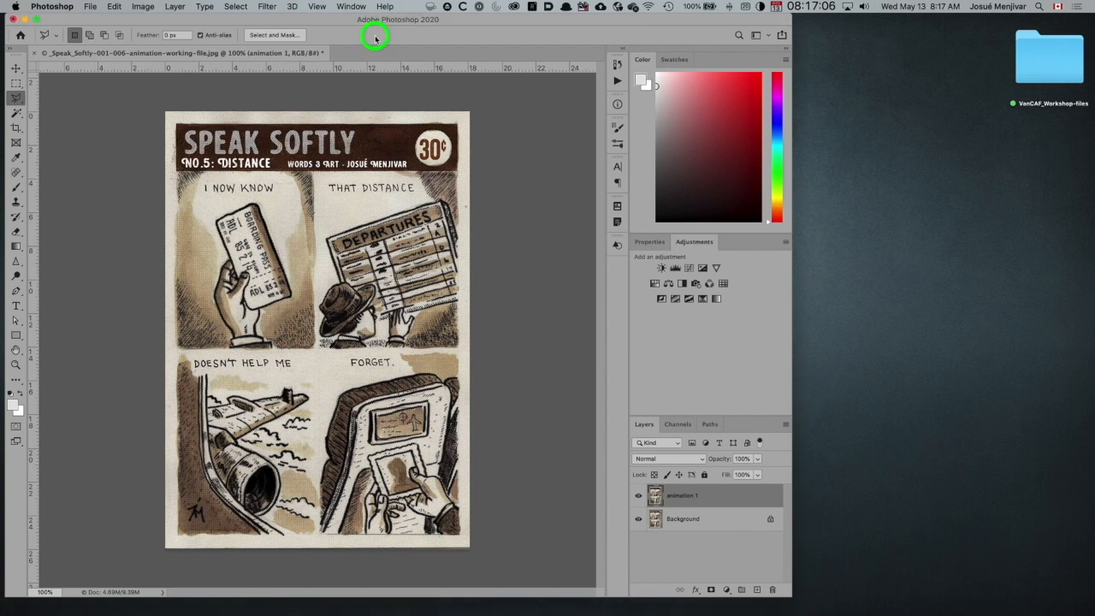
{"action": "key", "text": "super+plus"}
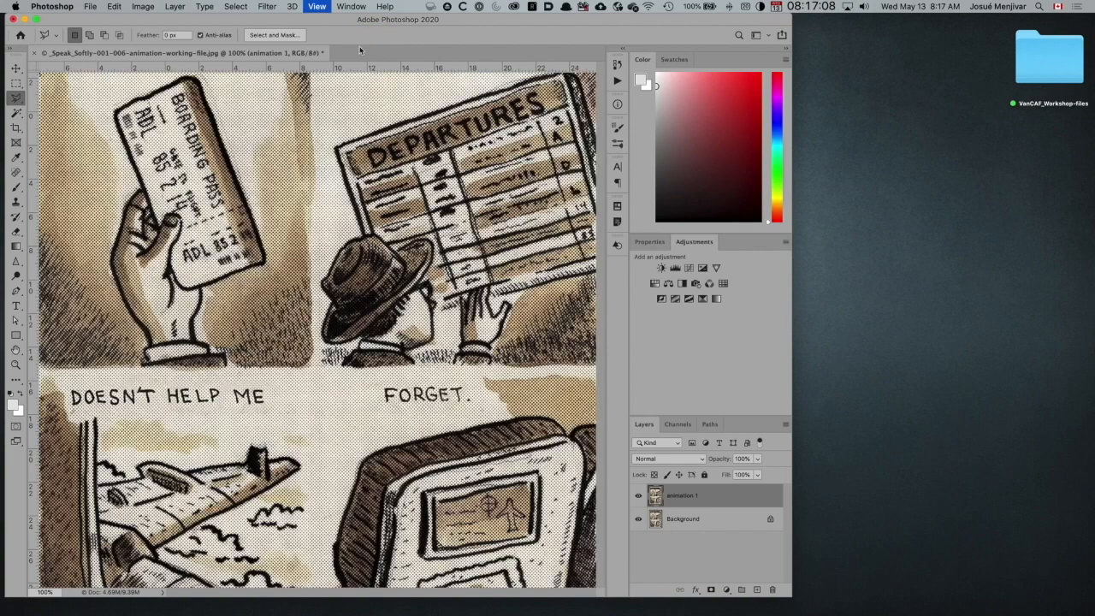
{"action": "left_click_drag", "start_coordinate": [294, 175], "coordinate": [485, 261]}
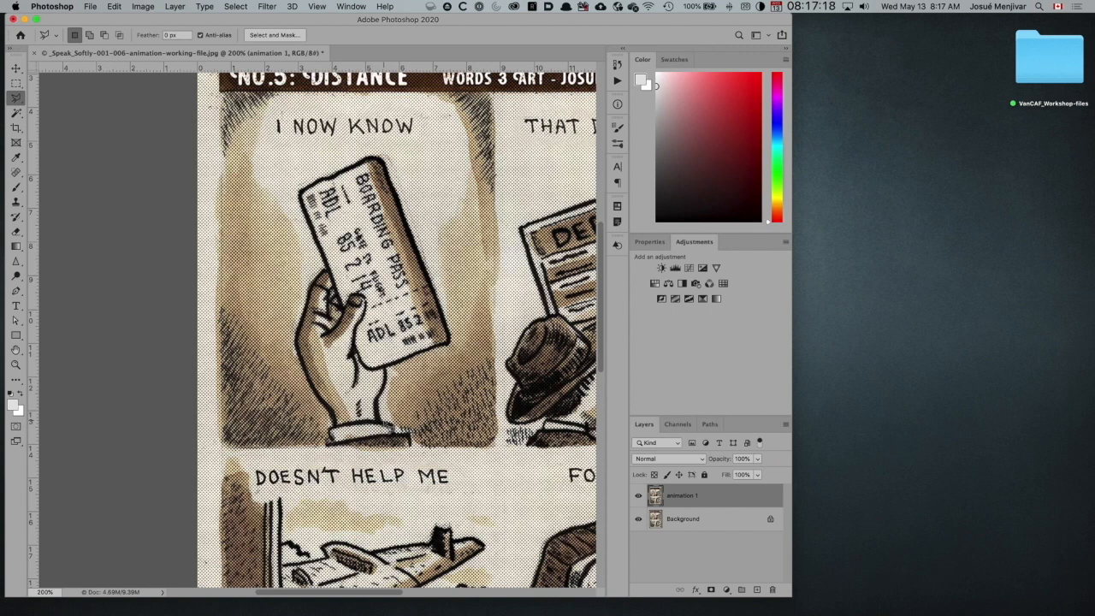
{"action": "left_click", "coordinate": [385, 419]}
{"action": "left_click", "coordinate": [362, 419]}
{"action": "left_click", "coordinate": [342, 421]}
{"action": "left_click", "coordinate": [329, 425]}
{"action": "left_click", "coordinate": [328, 415]}
{"action": "left_click", "coordinate": [308, 391]}
{"action": "left_click", "coordinate": [296, 357]}
{"action": "left_click", "coordinate": [293, 340]}
{"action": "left_click", "coordinate": [296, 317]}
{"action": "left_click", "coordinate": [304, 301]}
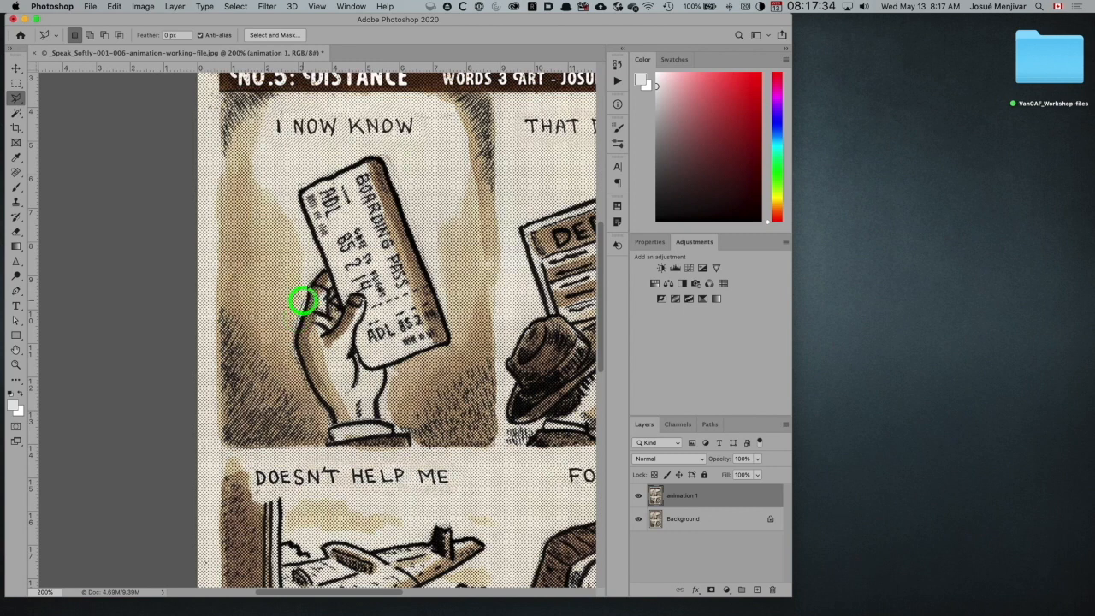
{"action": "left_click", "coordinate": [310, 284]}
{"action": "left_click", "coordinate": [324, 265]}
{"action": "left_click", "coordinate": [301, 208]}
{"action": "left_click", "coordinate": [296, 192]}
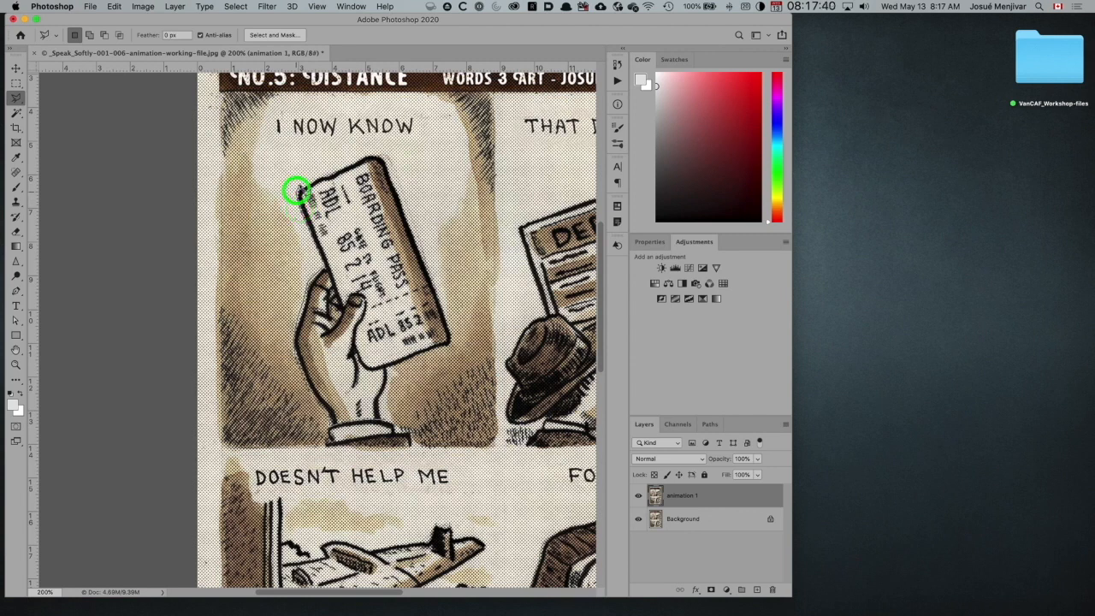
{"action": "left_click", "coordinate": [302, 184]}
{"action": "left_click", "coordinate": [325, 172]}
{"action": "left_click", "coordinate": [352, 161]}
{"action": "left_click", "coordinate": [374, 154]}
{"action": "left_click", "coordinate": [385, 158]}
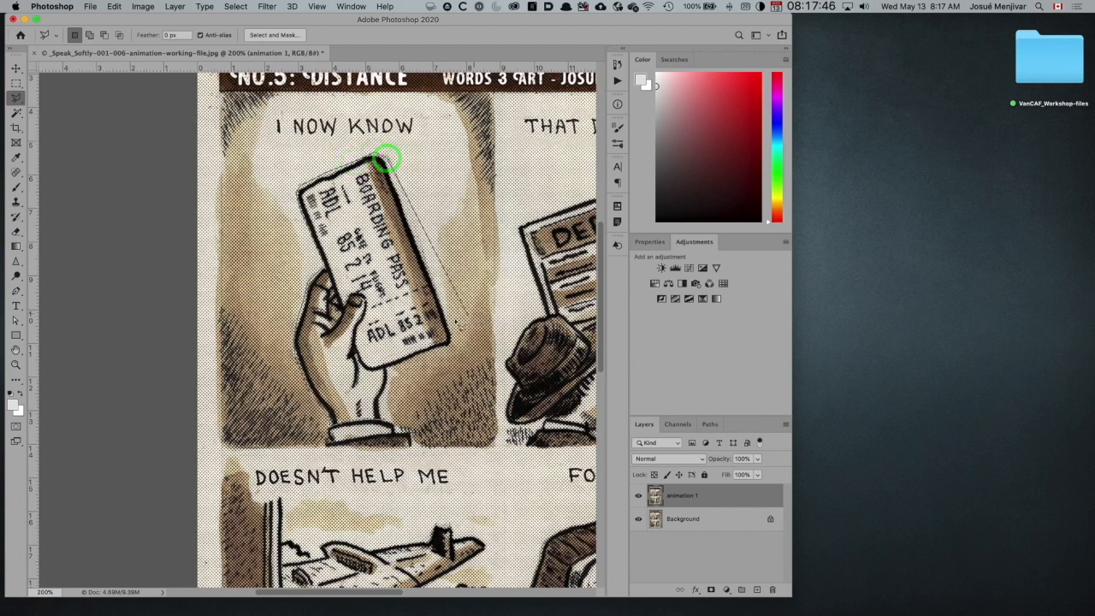
{"action": "left_click", "coordinate": [449, 322]}
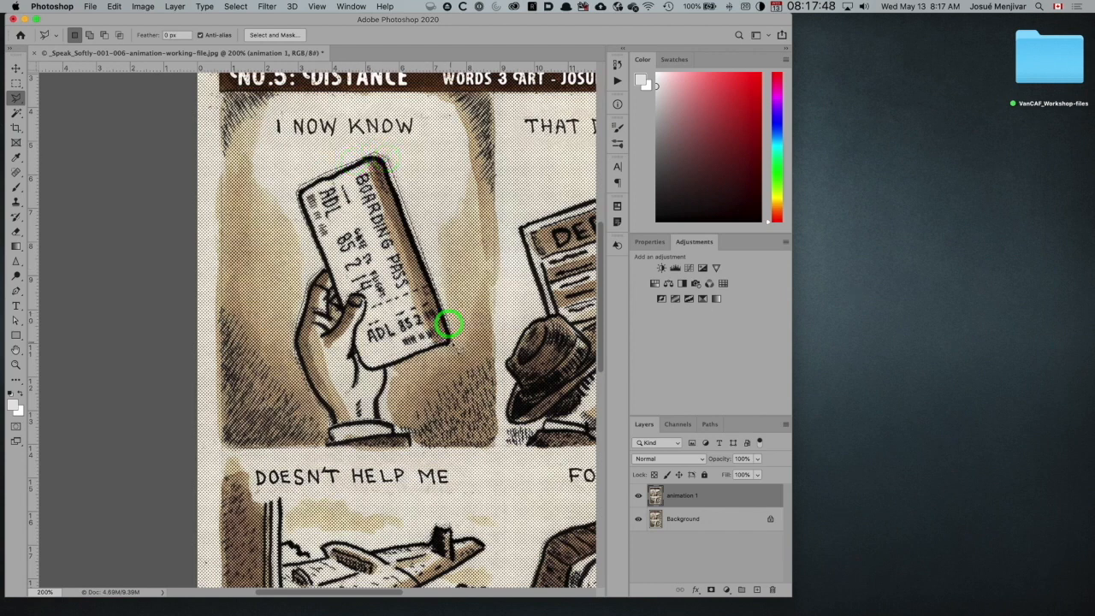
{"action": "left_click", "coordinate": [450, 345]}
{"action": "left_click", "coordinate": [387, 364]}
{"action": "left_click", "coordinate": [386, 385]}
{"action": "left_click", "coordinate": [381, 400]}
{"action": "left_click", "coordinate": [382, 411]}
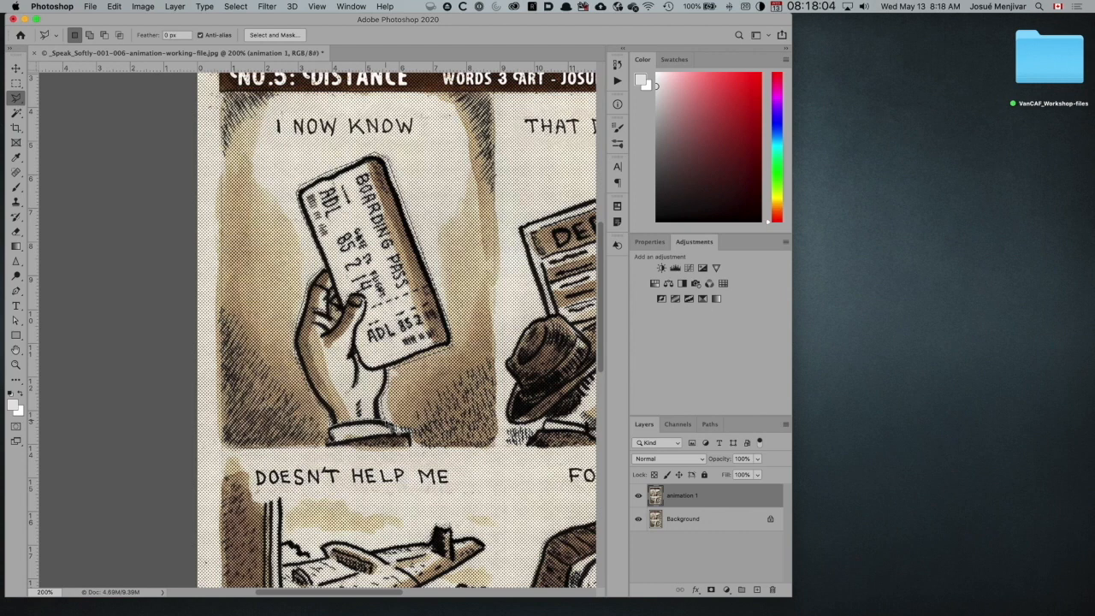
{"action": "left_click", "coordinate": [385, 420]}
Check the selection around the hand and boarding pass up close and as a Quick Mask overlay, ending in standard mode
{"action": "key", "text": "super+plus"}
{"action": "key", "text": "super+plus"}
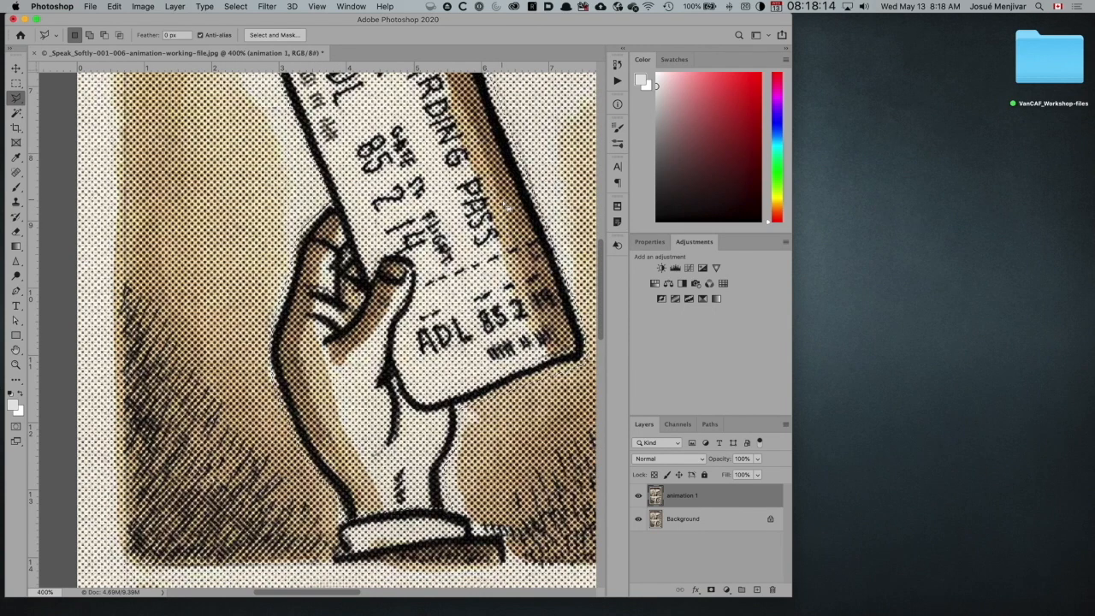
{"action": "left_click_drag", "start_coordinate": [493, 201], "coordinate": [462, 320]}
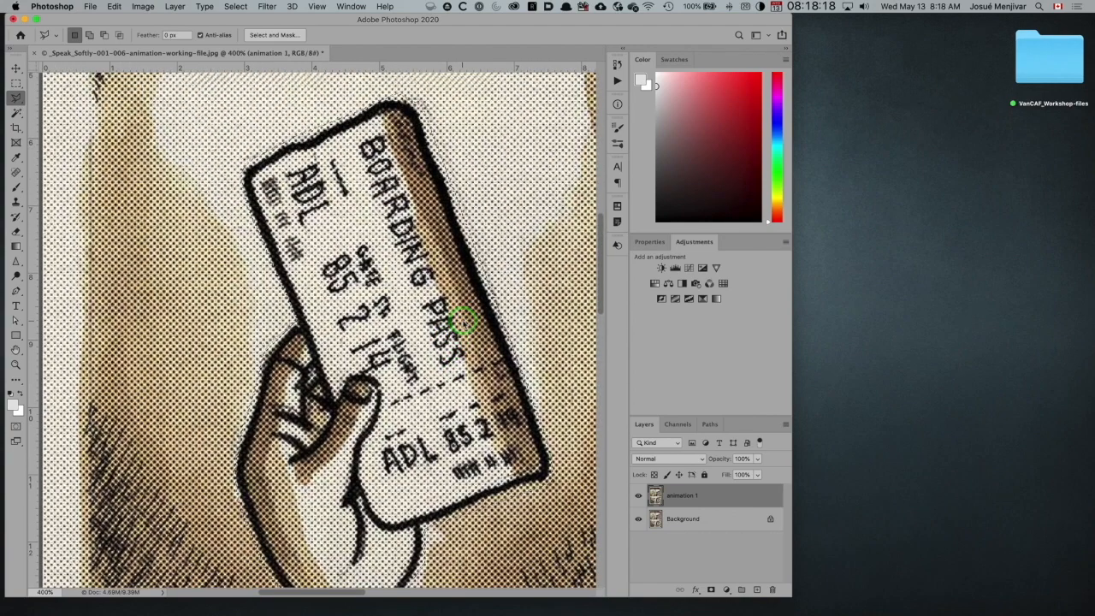
{"action": "key", "text": "super+minus"}
{"action": "key", "text": "super+minus"}
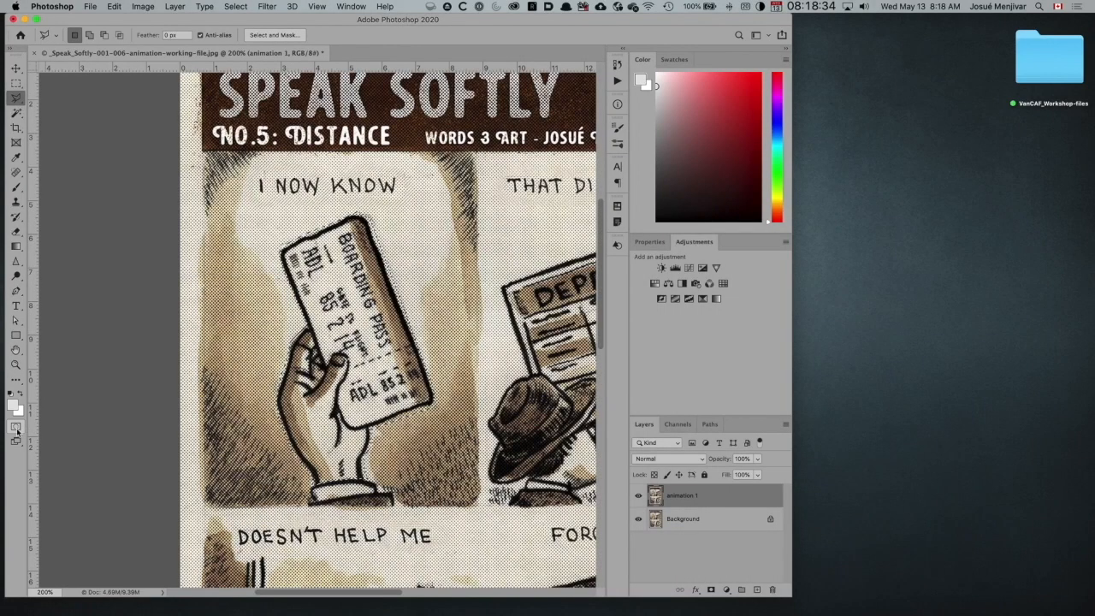
{"action": "left_click", "coordinate": [15, 428]}
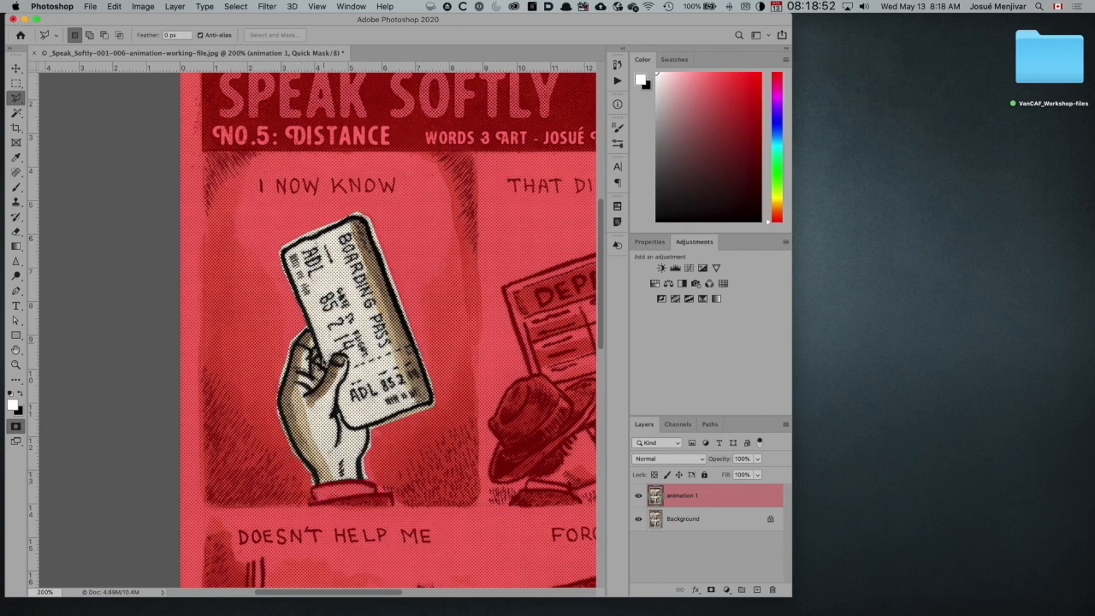
{"action": "left_click", "coordinate": [16, 430]}
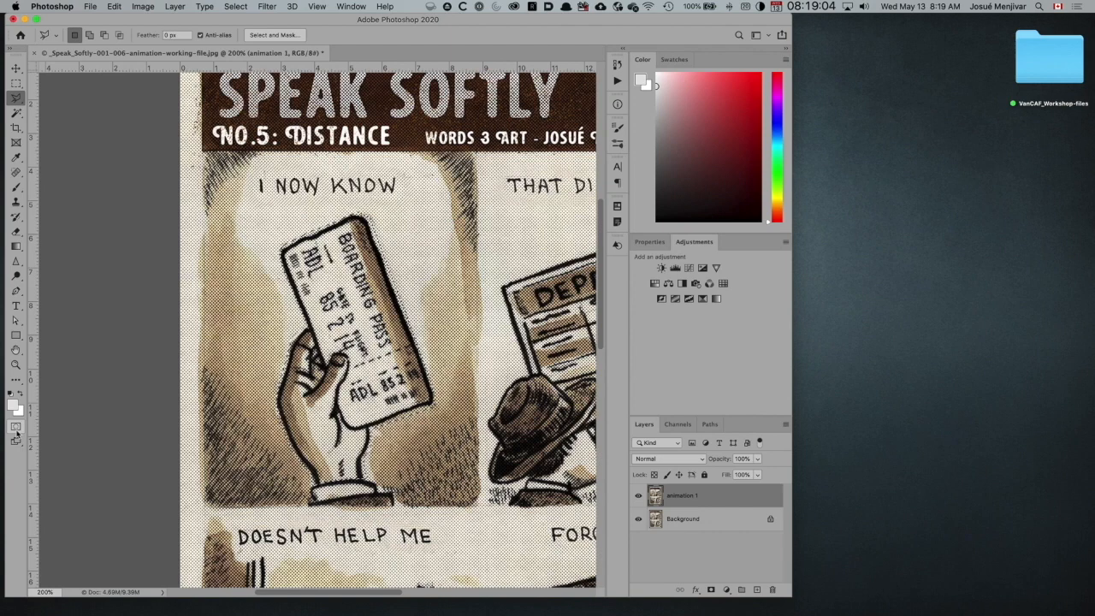
{"action": "left_click", "coordinate": [15, 427]}
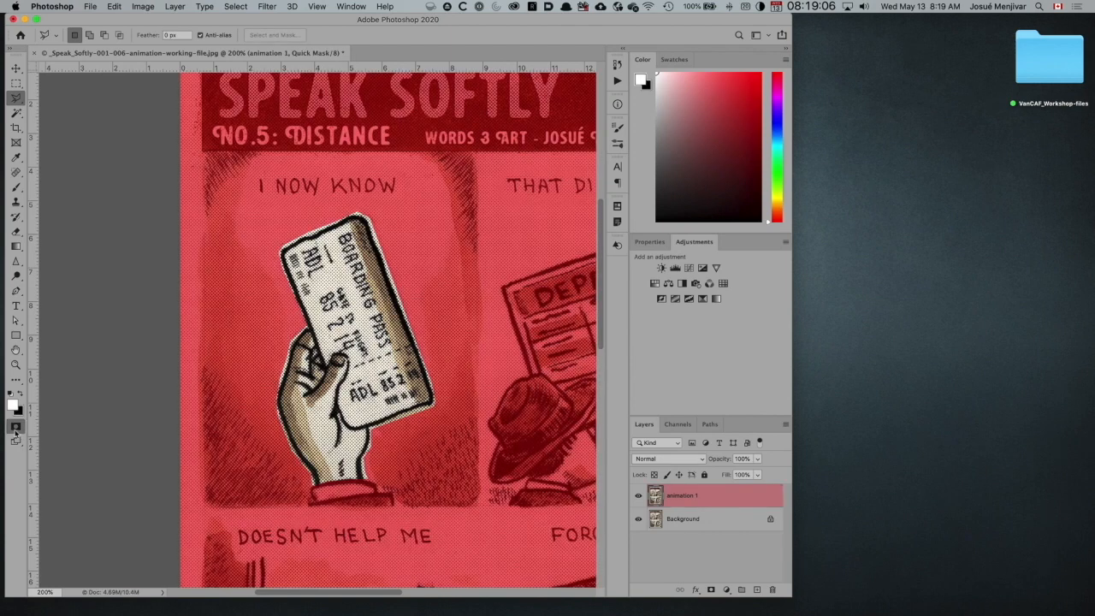
{"action": "left_click", "coordinate": [15, 429]}
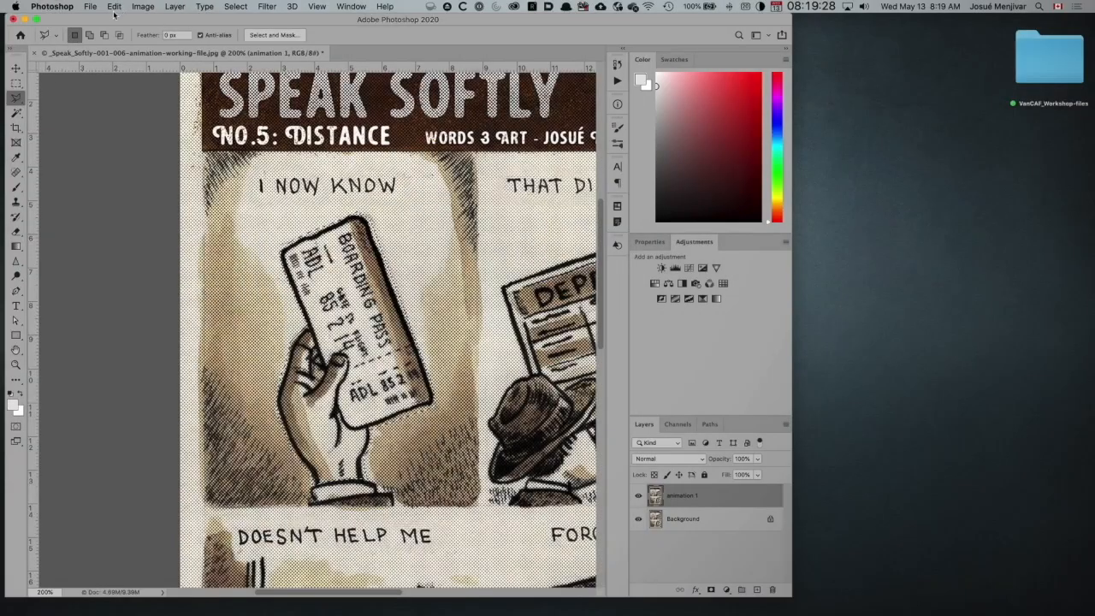
Rotate the selected hand and boarding pass about 5.1° clockwise with Free Transform and shift them slightly right to meet the wrist outline
{"action": "left_click", "coordinate": [115, 10]}
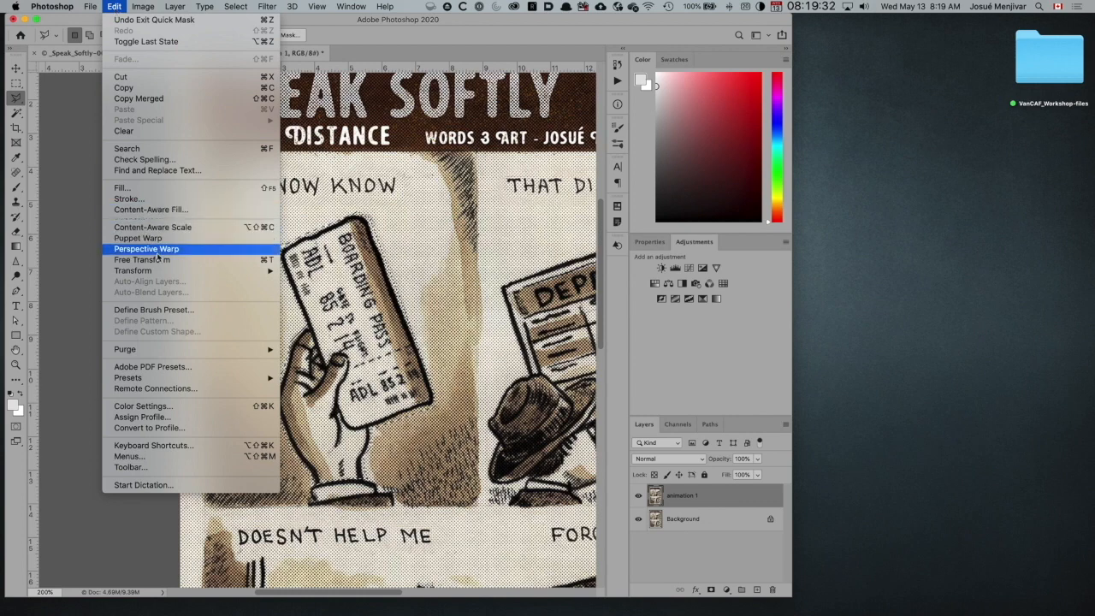
{"action": "left_click", "coordinate": [201, 263]}
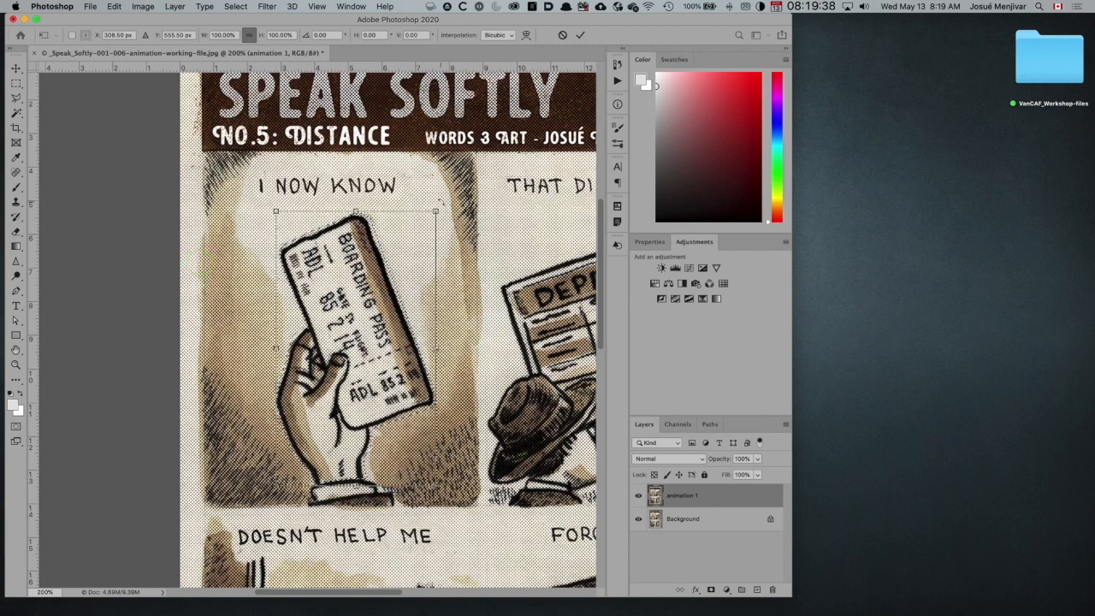
{"action": "left_click", "coordinate": [441, 201]}
{"action": "left_click_drag", "start_coordinate": [440, 201], "coordinate": [446, 221]}
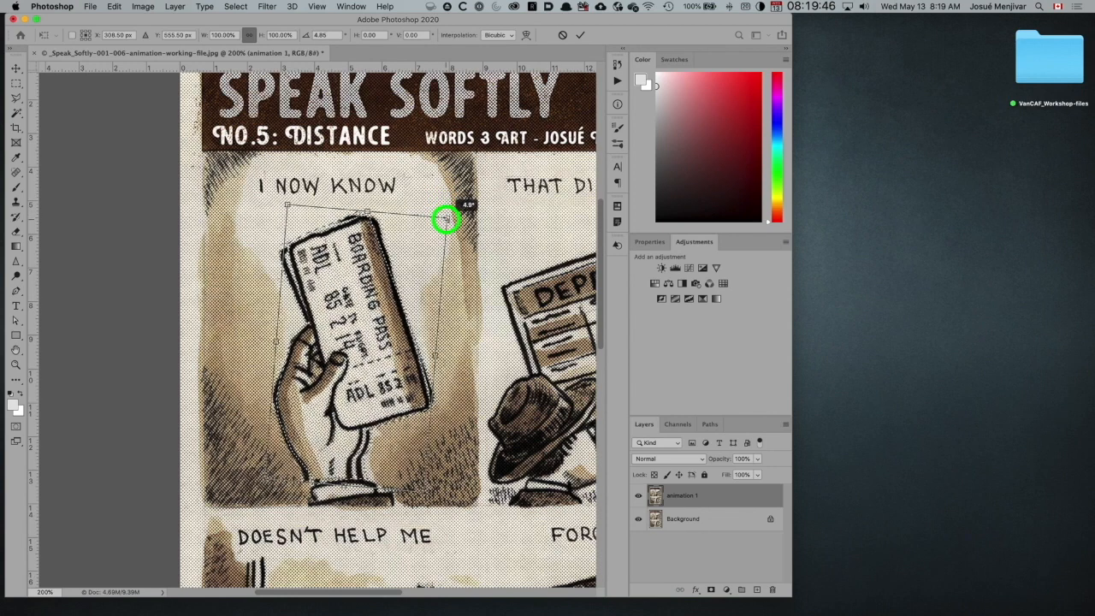
{"action": "left_click_drag", "start_coordinate": [446, 221], "coordinate": [446, 221]}
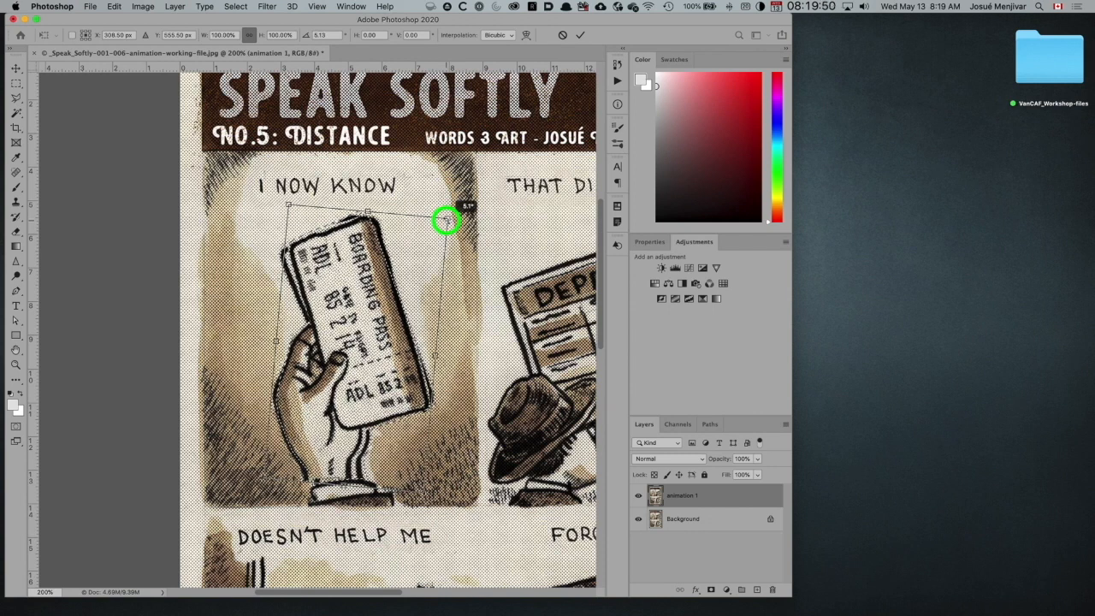
{"action": "left_click_drag", "start_coordinate": [446, 222], "coordinate": [446, 221]}
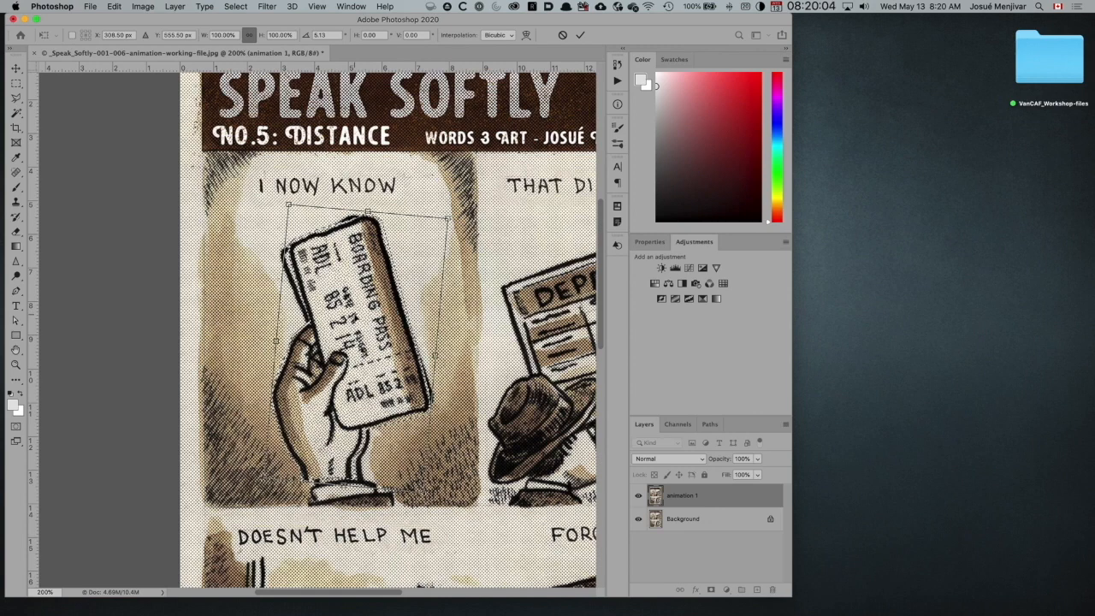
{"action": "left_click_drag", "start_coordinate": [355, 316], "coordinate": [362, 315]}
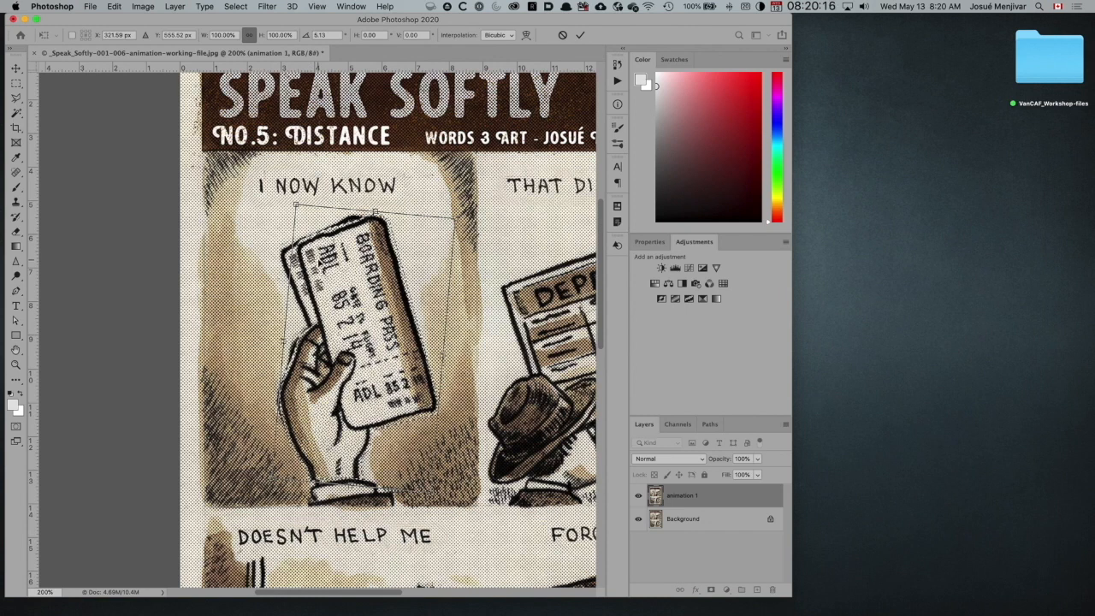
{"action": "key", "text": "Return"}
{"action": "key", "text": "l"}
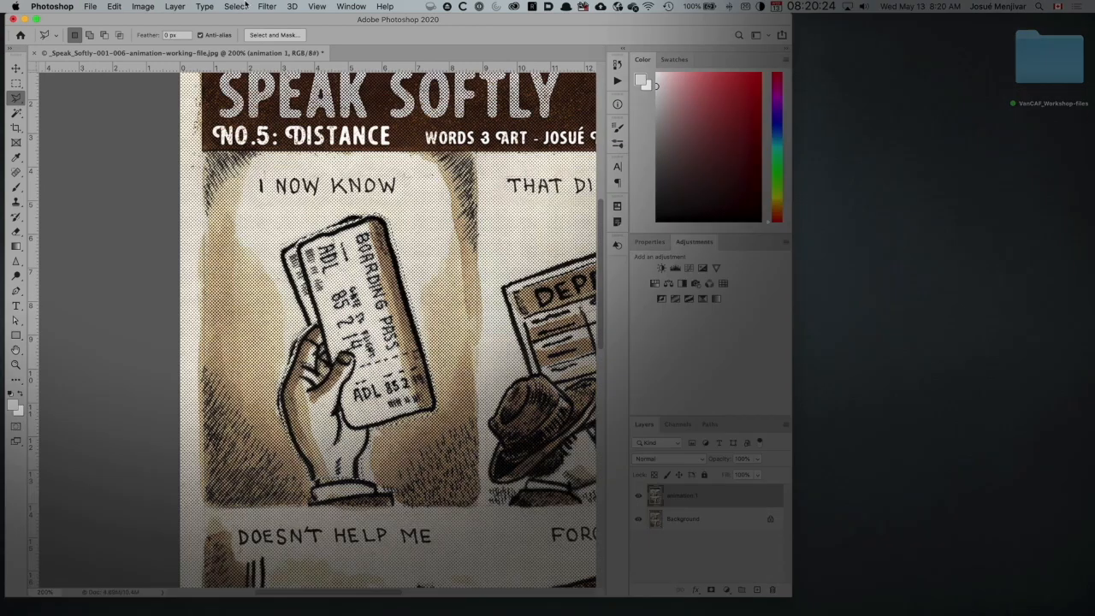
Deselect the hand and boarding pass, and hide the Background layer
{"action": "left_click", "coordinate": [235, 6]}
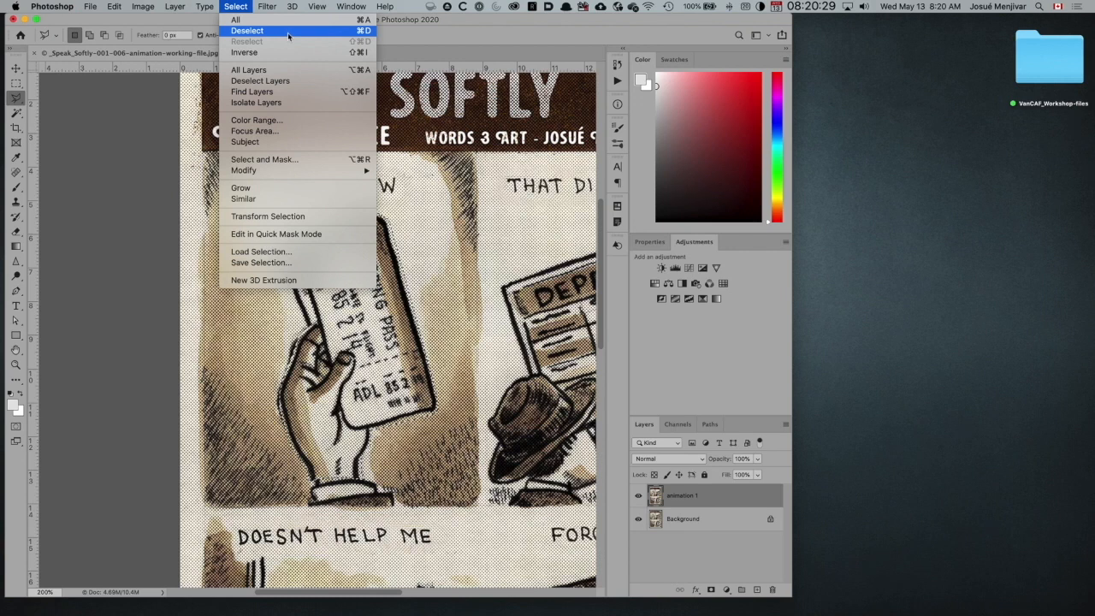
{"action": "left_click", "coordinate": [288, 32]}
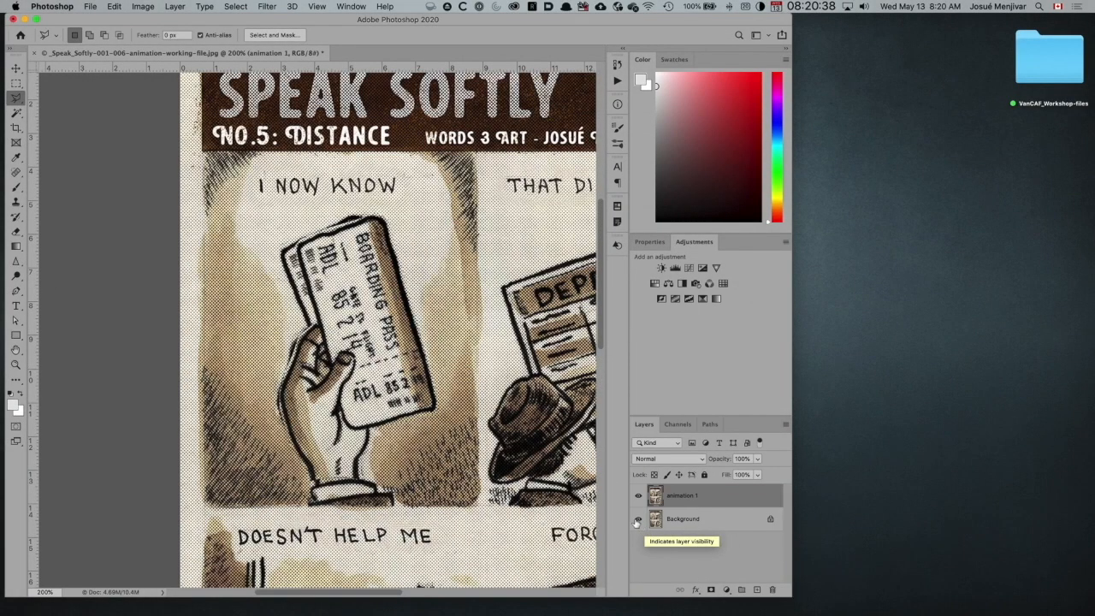
{"action": "left_click", "coordinate": [637, 518]}
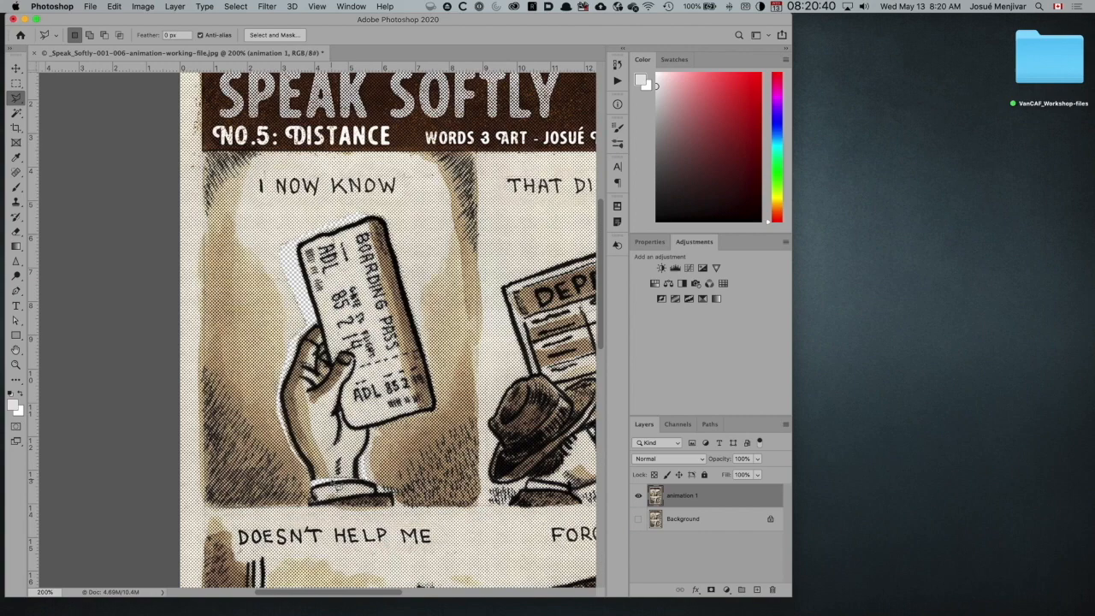
Examine the transparent gaps around the boarding pass, hand and shirt cuff up close
{"action": "key", "text": "super+equal"}
{"action": "key", "text": "super+equal"}
{"action": "key", "text": "super+equal"}
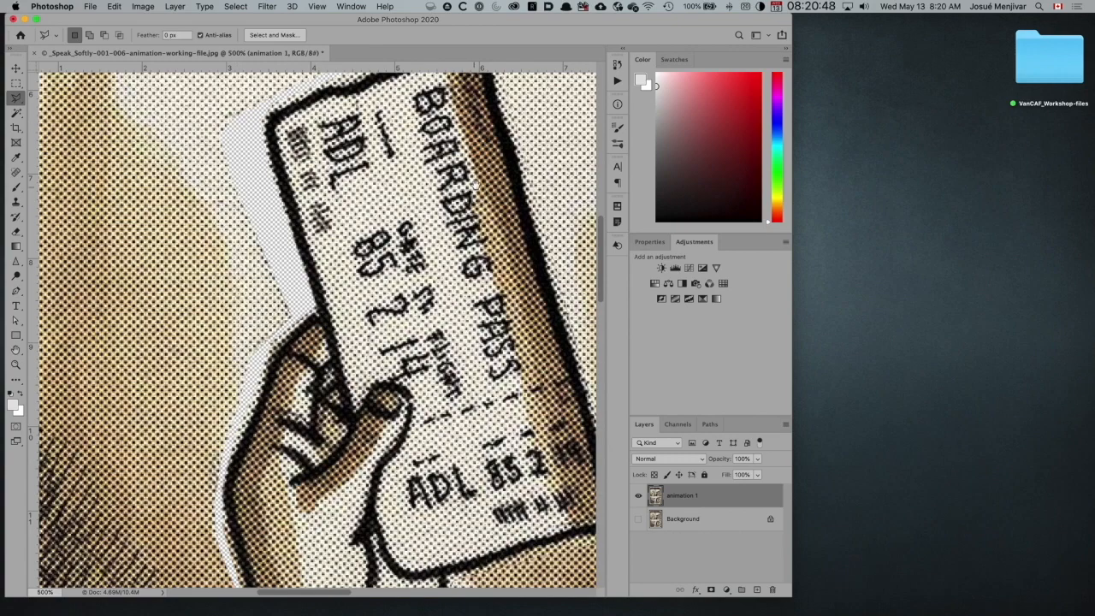
{"action": "left_click", "coordinate": [413, 195]}
{"action": "left_click_drag", "start_coordinate": [413, 195], "coordinate": [438, 224]}
{"action": "left_click_drag", "start_coordinate": [378, 362], "coordinate": [410, 211]}
{"action": "left_click_drag", "start_coordinate": [328, 379], "coordinate": [289, 284]}
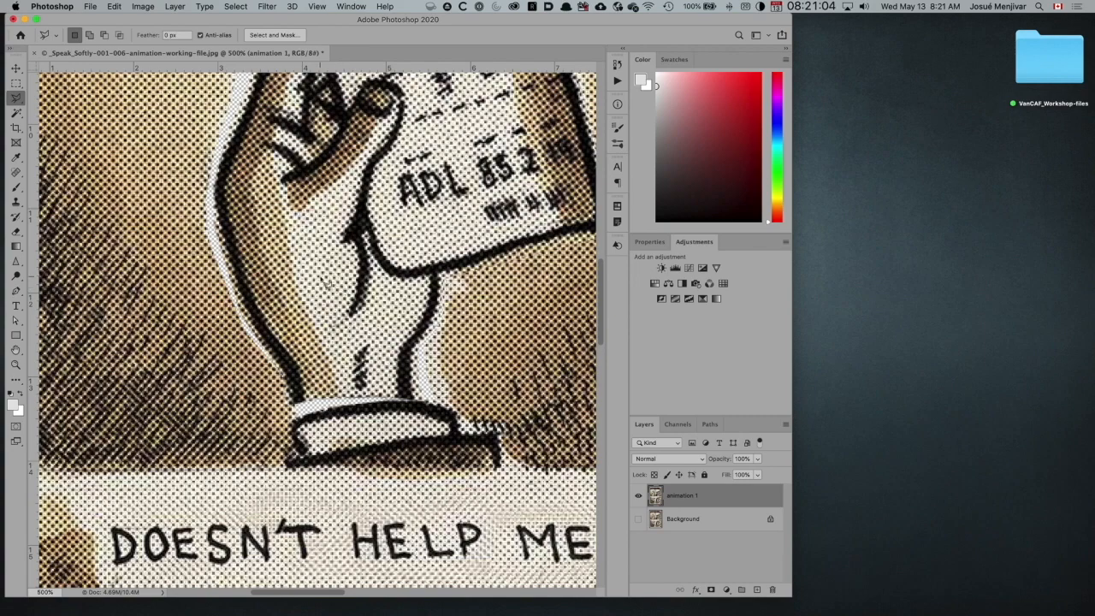
{"action": "left_click_drag", "start_coordinate": [315, 268], "coordinate": [308, 383]}
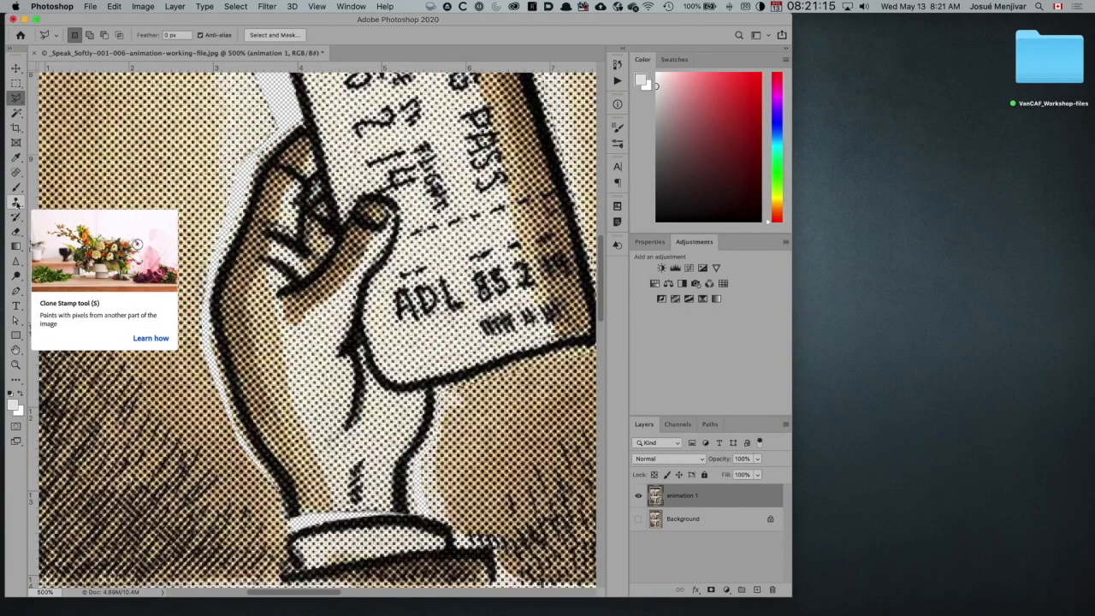
Fill the transparent gap between the wrist's brown shading and the cuff using the Clone Stamp
{"action": "left_click", "coordinate": [15, 202]}
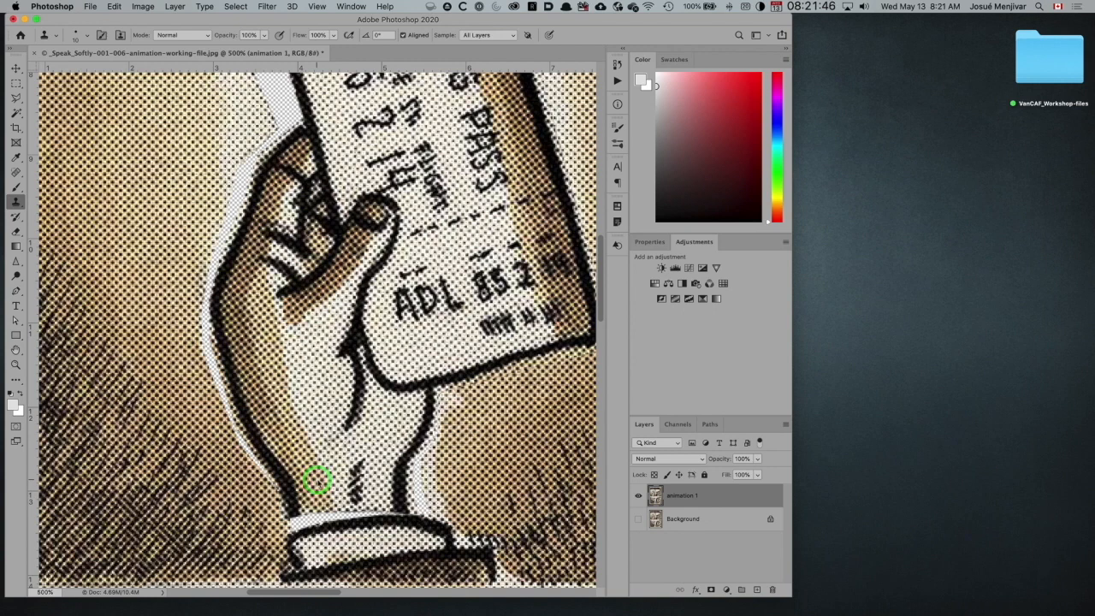
{"action": "left_click_drag", "start_coordinate": [317, 479], "coordinate": [321, 494]}
{"action": "left_click_drag", "start_coordinate": [347, 506], "coordinate": [317, 513]}
{"action": "left_click", "coordinate": [318, 489]}
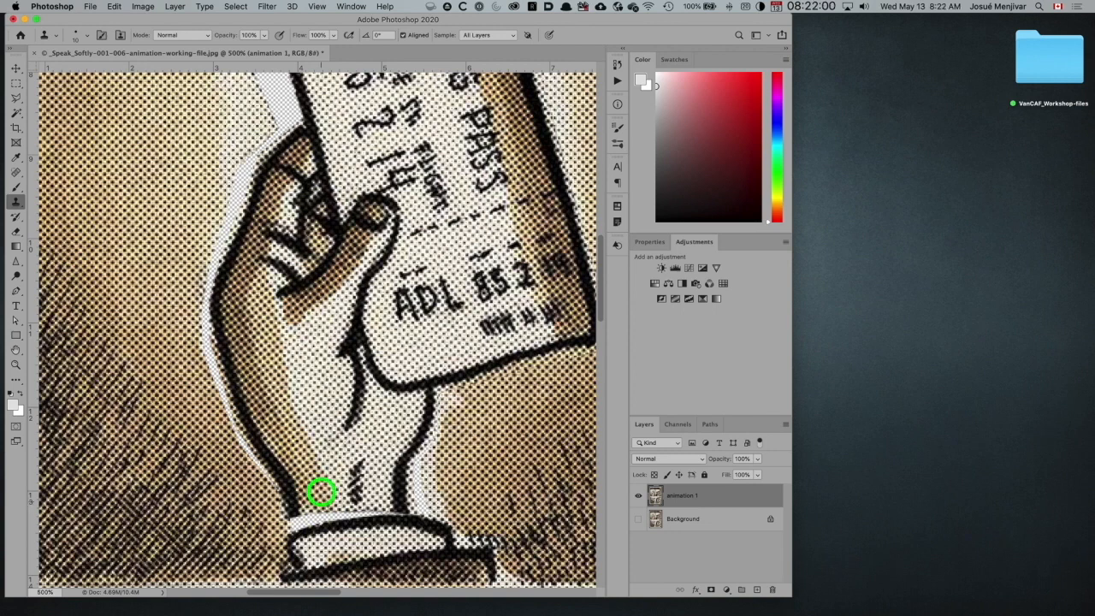
{"action": "left_click_drag", "start_coordinate": [325, 514], "coordinate": [312, 516]}
{"action": "left_click", "coordinate": [327, 501]}
{"action": "left_click", "coordinate": [318, 495], "text": "alt"}
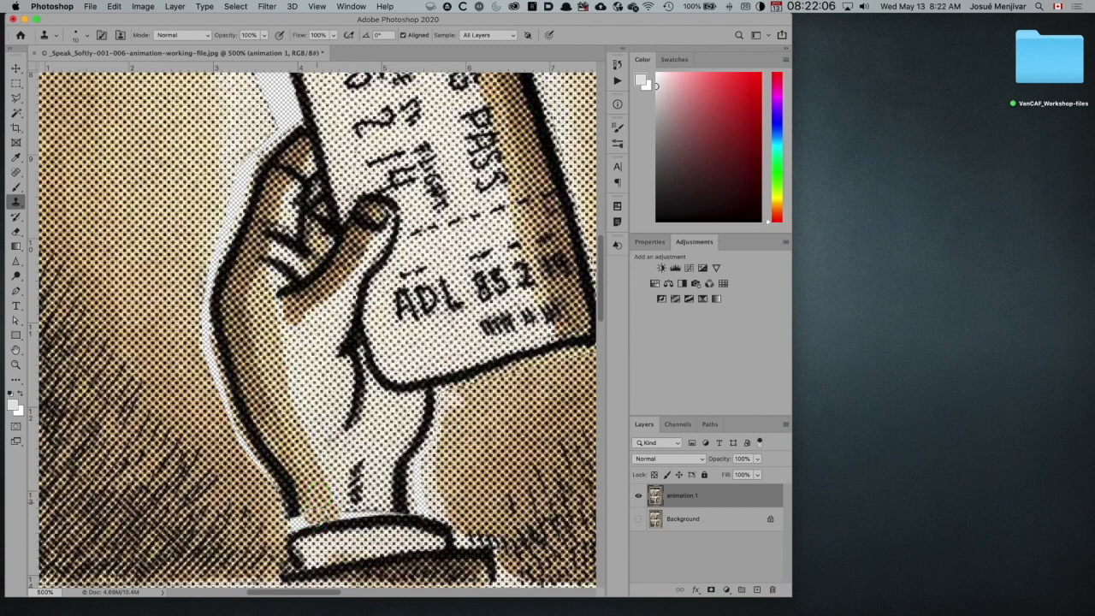
Retouch the edge of the brown shading and the pale middle of the wrist above the cuff with cloned halftone dots
{"action": "left_click", "coordinate": [317, 502], "text": "alt"}
{"action": "left_click", "coordinate": [337, 474]}
{"action": "left_click", "coordinate": [342, 511]}
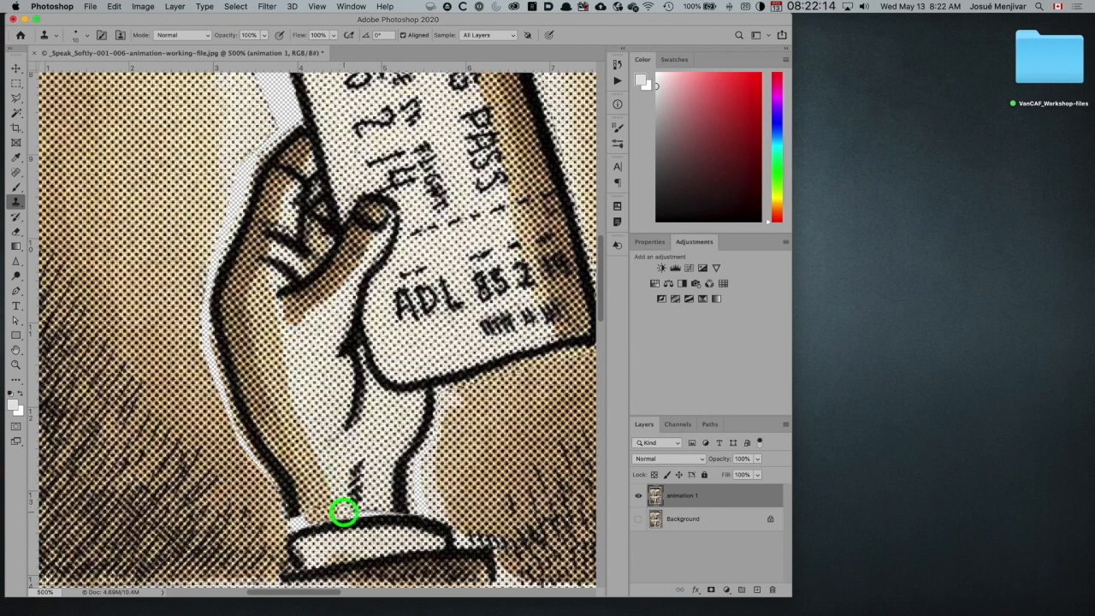
{"action": "left_click", "coordinate": [380, 491]}
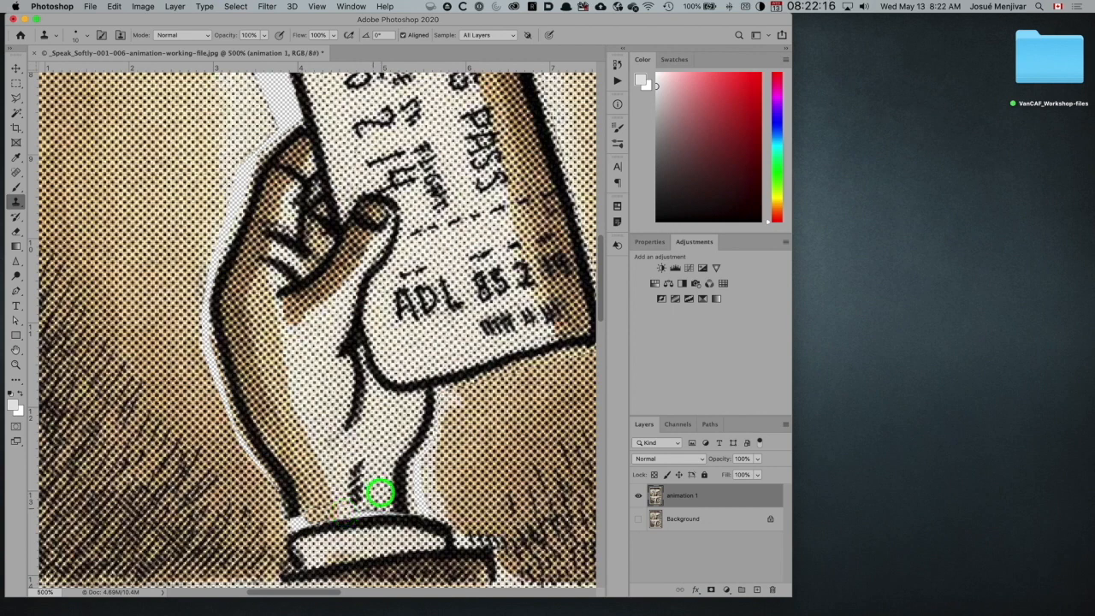
{"action": "left_click", "coordinate": [377, 506]}
{"action": "left_click", "coordinate": [374, 460]}
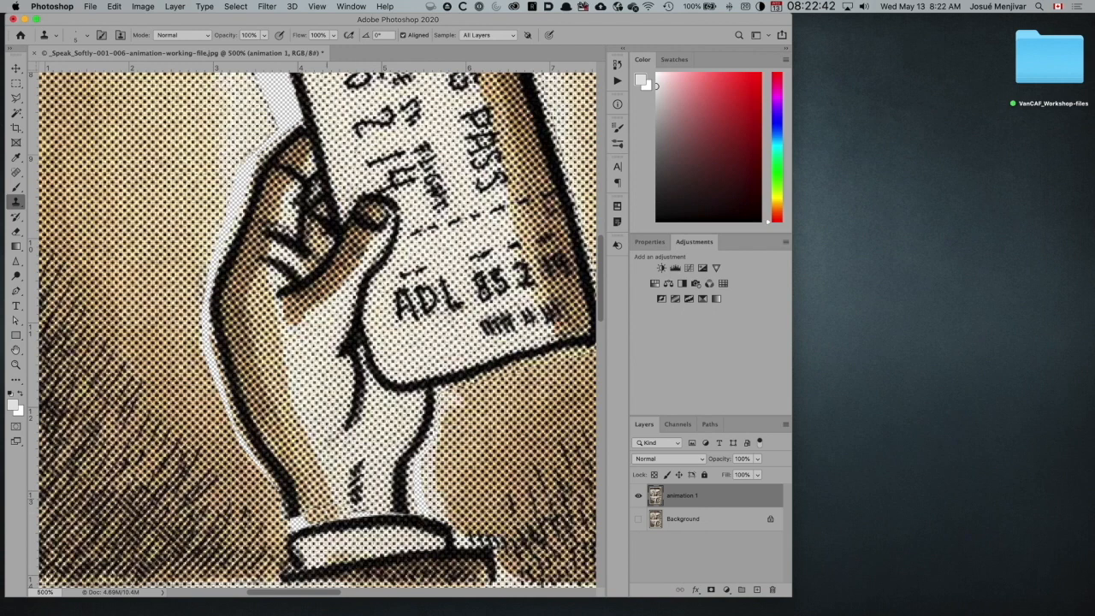
Enlarge the Clone Stamp brush up to 400 px, and shrink it back to 10 px
{"action": "mouse_move", "coordinate": [245, 371]}
{"action": "left_mouse_down"}
{"action": "mouse_move", "coordinate": [176, 346]}
{"action": "mouse_move", "coordinate": [158, 366]}
{"action": "left_mouse_up"}
{"action": "key", "text": "bracketright"}
{"action": "key", "text": "bracketright"}
{"action": "key", "text": "bracketright"}
{"action": "key", "text": "bracketright"}
{"action": "key", "text": "bracketright"}
{"action": "key", "text": "bracketright"}
{"action": "key", "text": "bracketright"}
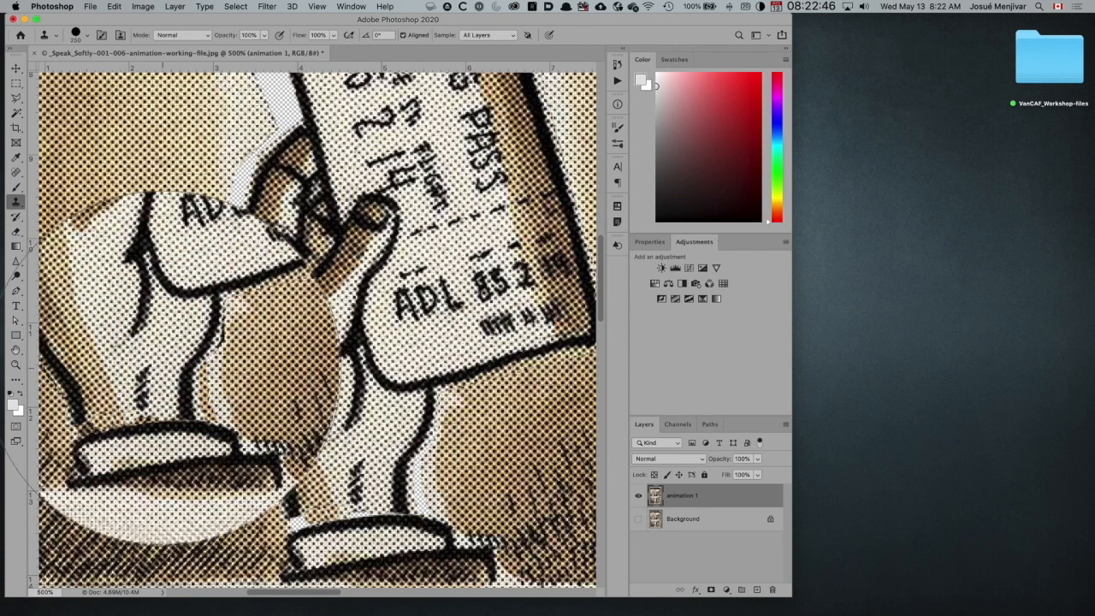
{"action": "key", "text": "bracketright"}
{"action": "key", "text": "bracketright"}
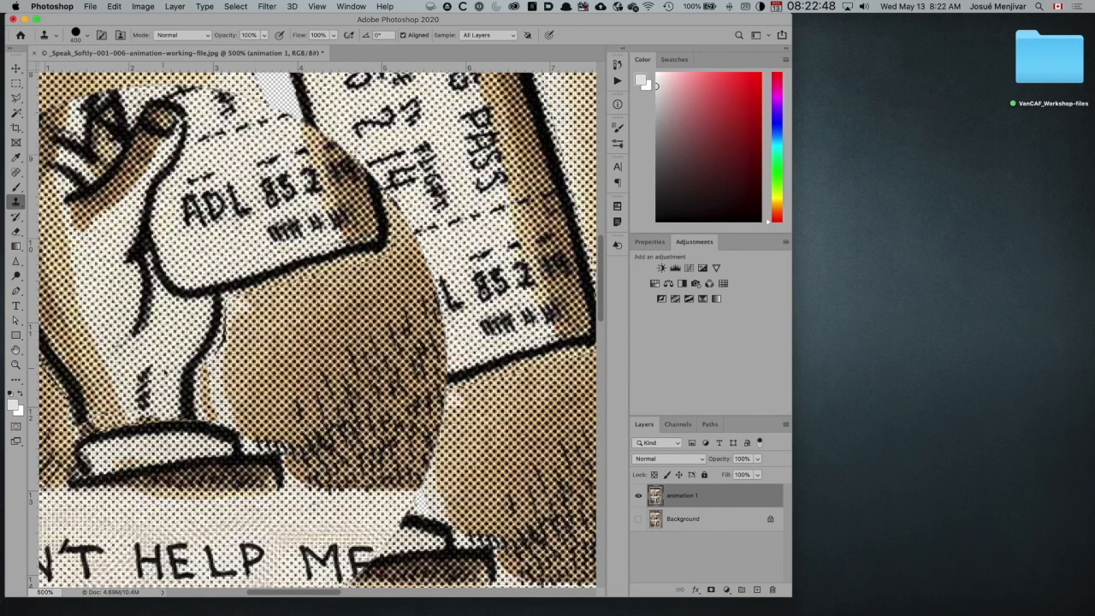
{"action": "key", "text": "bracketleft"}
{"action": "key", "text": "bracketleft"}
{"action": "key", "text": "bracketleft"}
{"action": "key", "text": "bracketleft"}
{"action": "key", "text": "bracketleft"}
{"action": "key", "text": "bracketleft"}
{"action": "key", "text": "bracketleft"}
{"action": "key", "text": "bracketleft"}
{"action": "key", "text": "bracketleft"}
{"action": "key", "text": "bracketleft"}
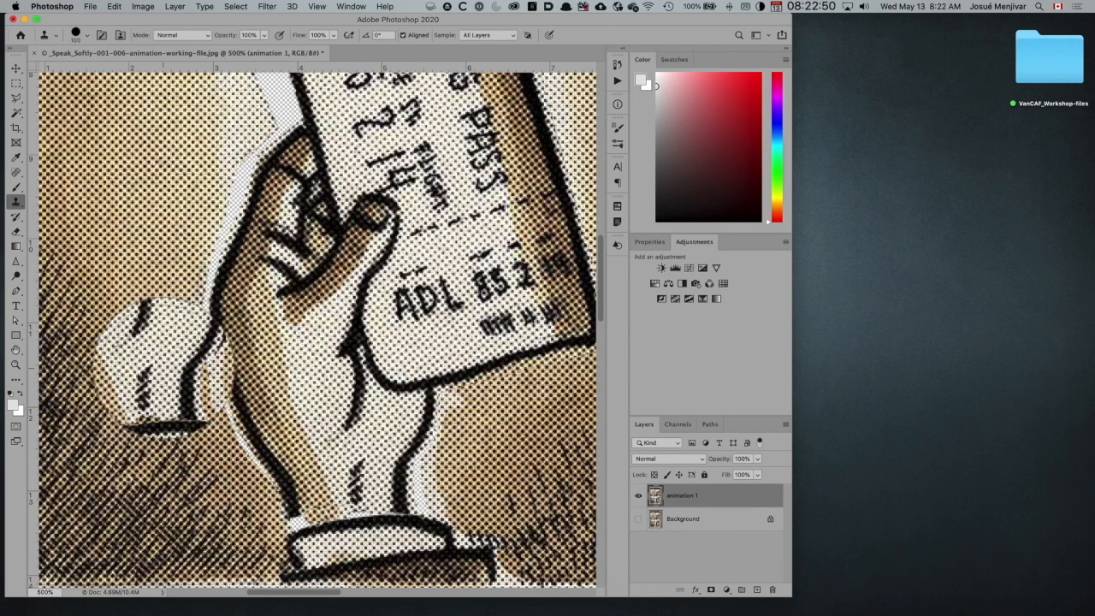
{"action": "key", "text": "bracketleft"}
{"action": "key", "text": "bracketleft"}
{"action": "key", "text": "bracketleft"}
{"action": "key", "text": "bracketleft"}
{"action": "key", "text": "bracketleft"}
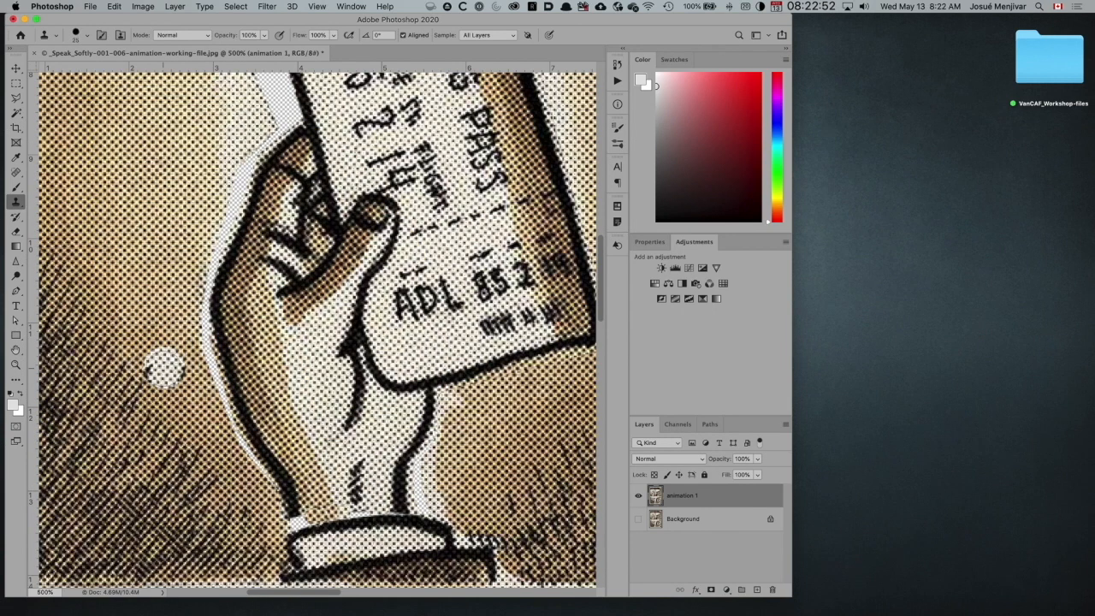
{"action": "key", "text": "bracketleft"}
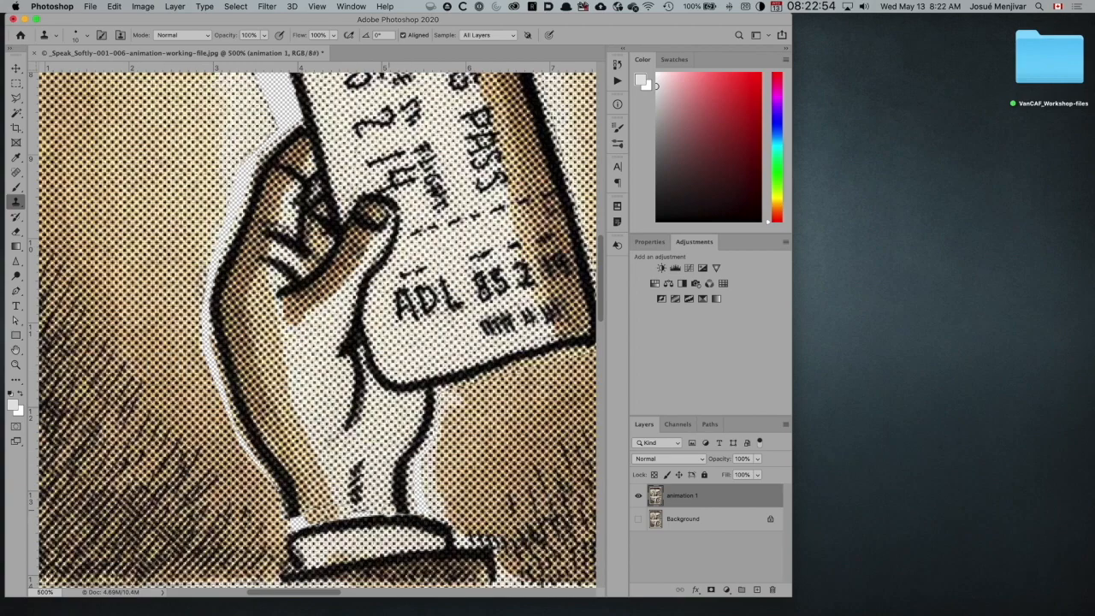
Clone pale halftone dots from the hand into the narrow gap along the cuff's upper edge
{"action": "key", "text": "super+equal"}
{"action": "key", "text": "super+equal"}
{"action": "key", "text": "super+equal"}
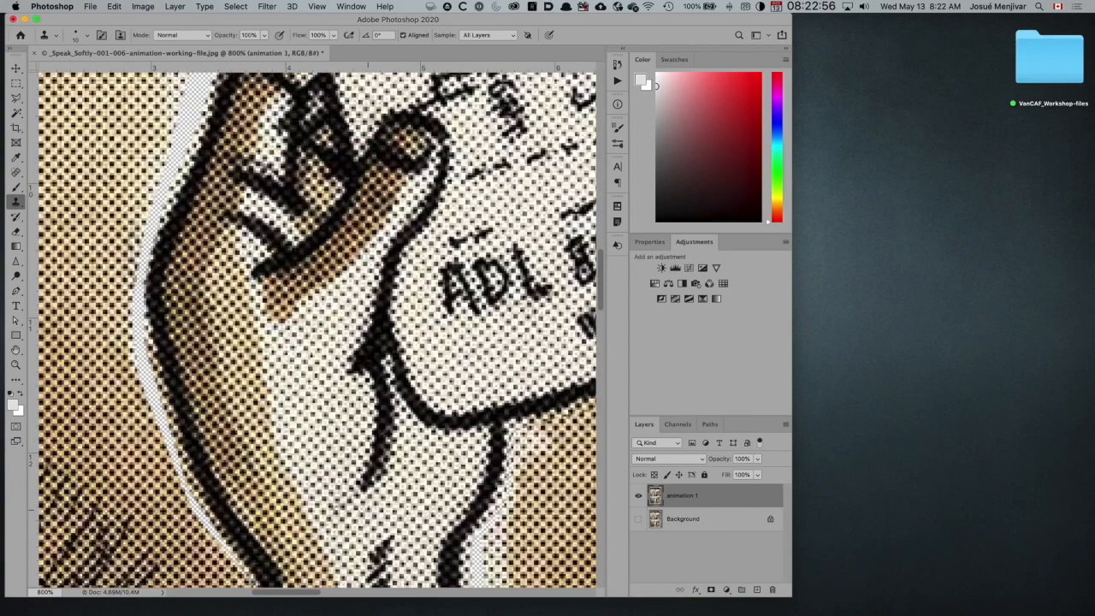
{"action": "left_click_drag", "start_coordinate": [382, 526], "coordinate": [339, 222]}
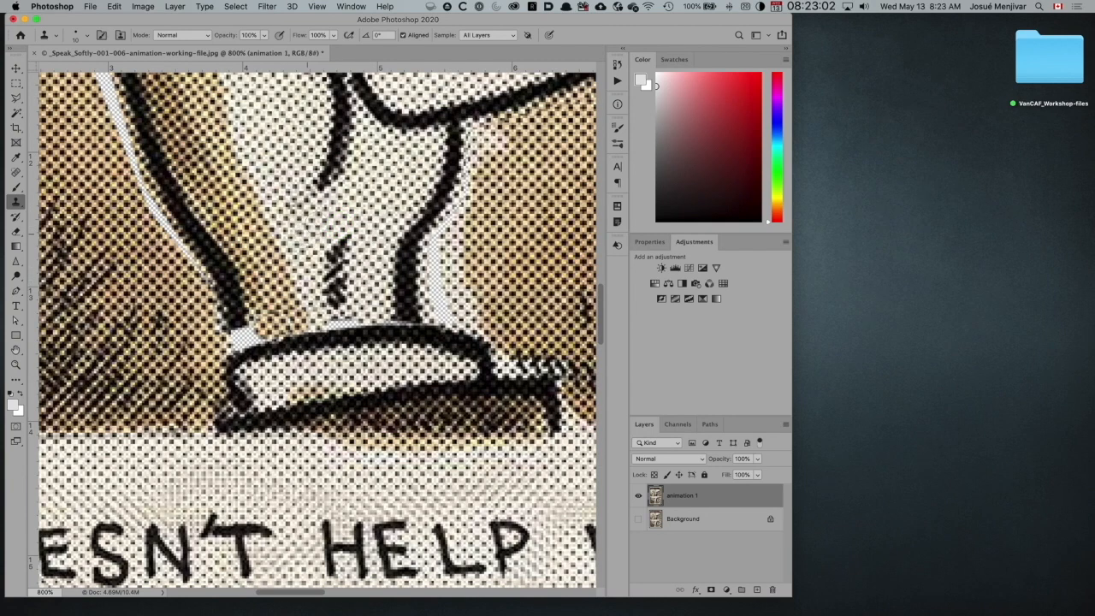
{"action": "left_click", "coordinate": [298, 227], "text": "alt"}
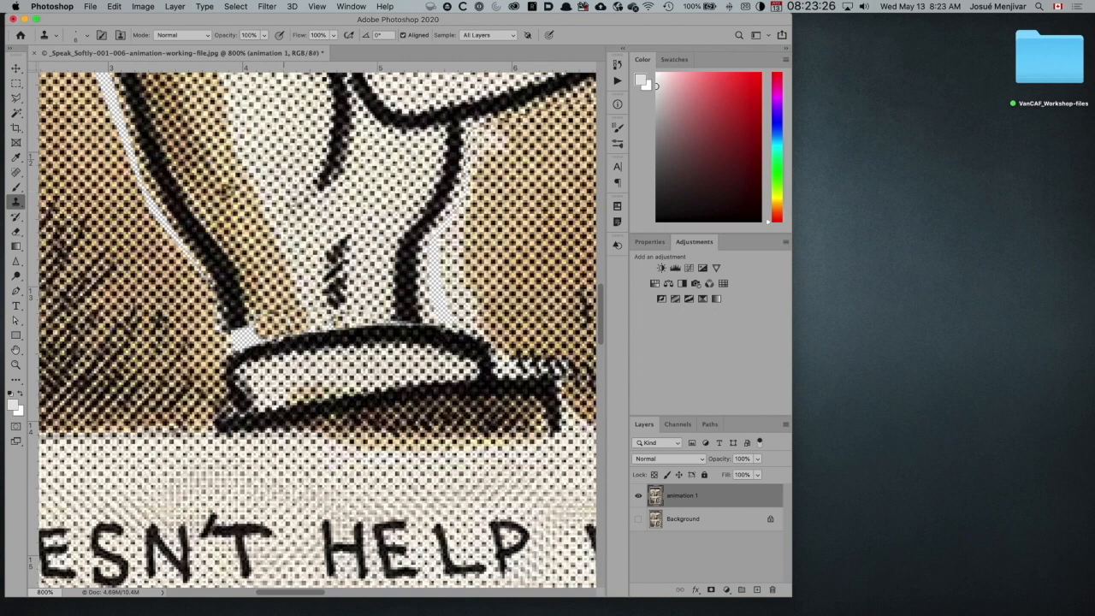
{"action": "left_click", "coordinate": [388, 176], "text": "alt"}
{"action": "left_click_drag", "start_coordinate": [338, 325], "coordinate": [323, 328]}
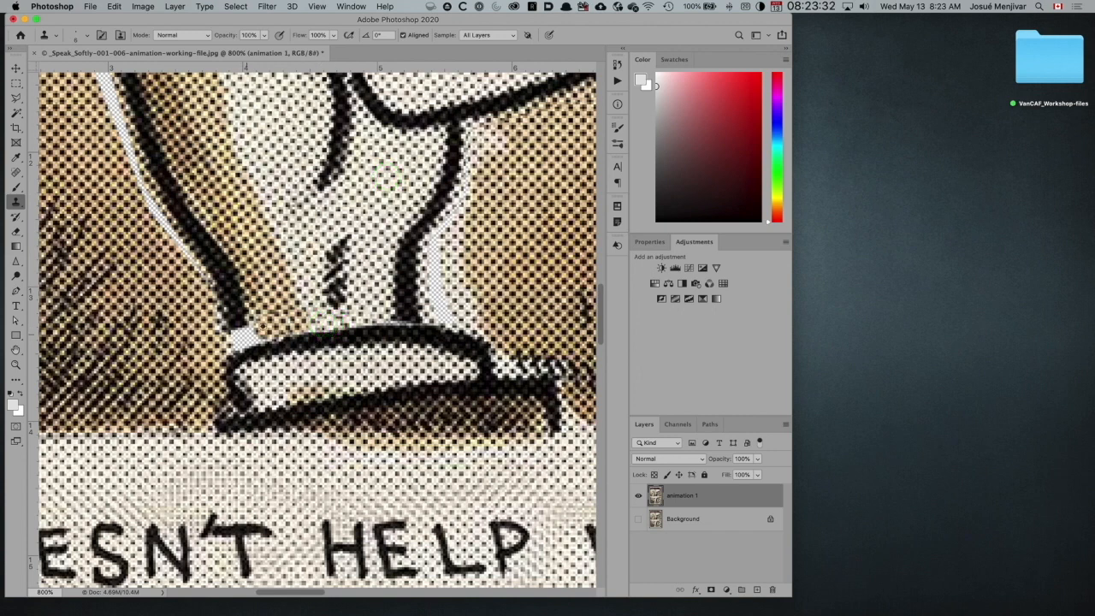
Extend the wrist's left black outline down to the cuff with the Clone Stamp
{"action": "left_click", "coordinate": [273, 303]}
{"action": "left_click", "coordinate": [232, 299]}
{"action": "left_click_drag", "start_coordinate": [234, 324], "coordinate": [242, 343]}
{"action": "left_click", "coordinate": [237, 304], "text": "alt"}
{"action": "left_click", "coordinate": [238, 343]}
{"action": "left_click", "coordinate": [236, 347]}
Clone brown shading beside the left wrist outline and pale dots along the middle of the wrist to close the gaps above the cuff
{"action": "left_click", "coordinate": [271, 296], "text": "alt"}
{"action": "left_click", "coordinate": [261, 333]}
{"action": "left_click", "coordinate": [259, 334]}
{"action": "left_click", "coordinate": [258, 321]}
{"action": "left_click_drag", "start_coordinate": [258, 322], "coordinate": [255, 339]}
{"action": "left_click", "coordinate": [379, 284], "text": "alt"}
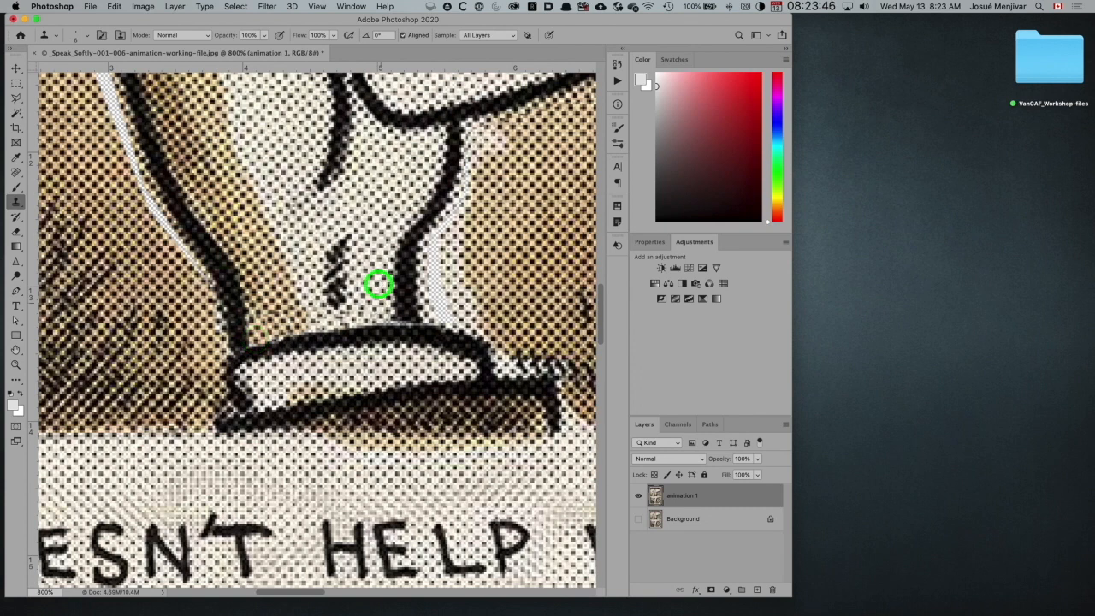
{"action": "left_click_drag", "start_coordinate": [369, 308], "coordinate": [356, 319]}
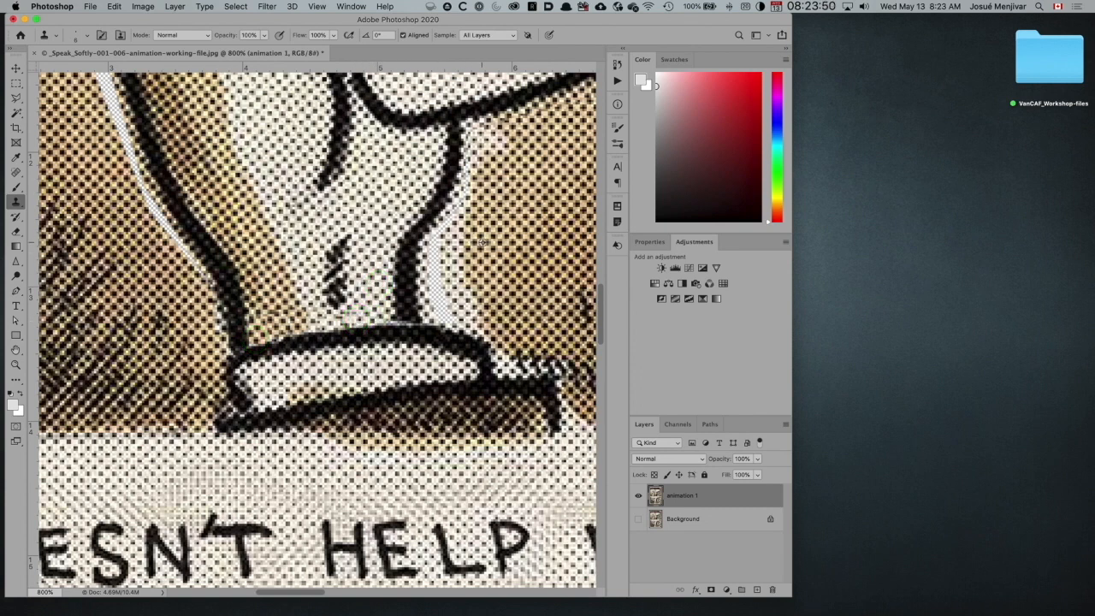
Clone nearby halftone background into the transparent gap beside the right wrist outline
{"action": "left_click", "coordinate": [484, 242]}
{"action": "left_click", "coordinate": [443, 243]}
{"action": "left_click", "coordinate": [451, 256]}
{"action": "left_click", "coordinate": [433, 252]}
{"action": "left_click", "coordinate": [435, 271]}
{"action": "left_click", "coordinate": [446, 259]}
{"action": "left_click", "coordinate": [440, 280]}
{"action": "left_click", "coordinate": [437, 280]}
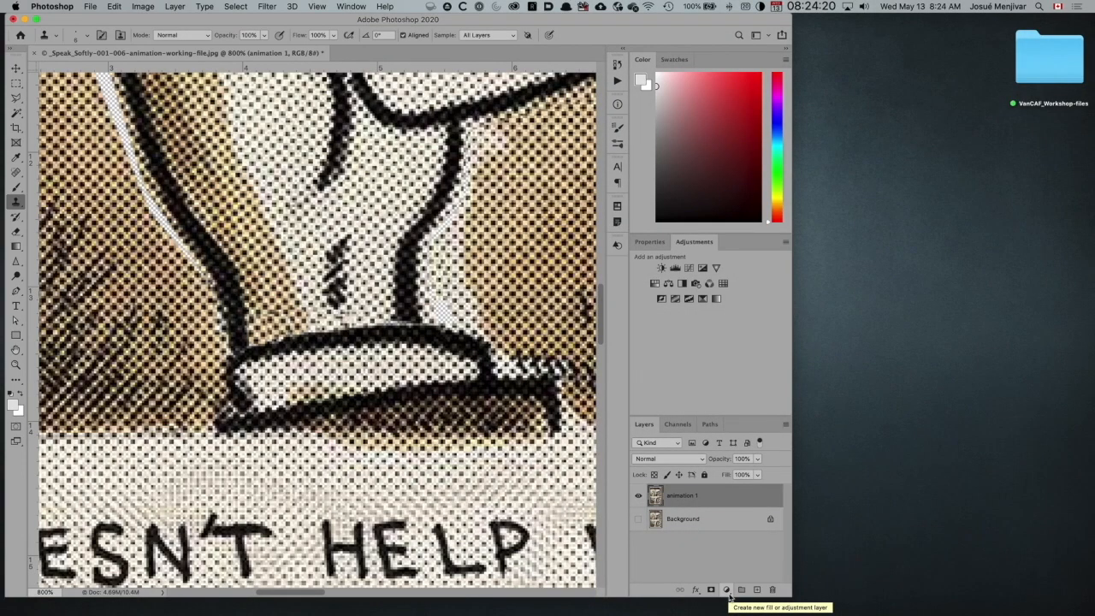
Add a Solid Color fill layer in bright yellow, #eef706
{"action": "left_click", "coordinate": [726, 590]}
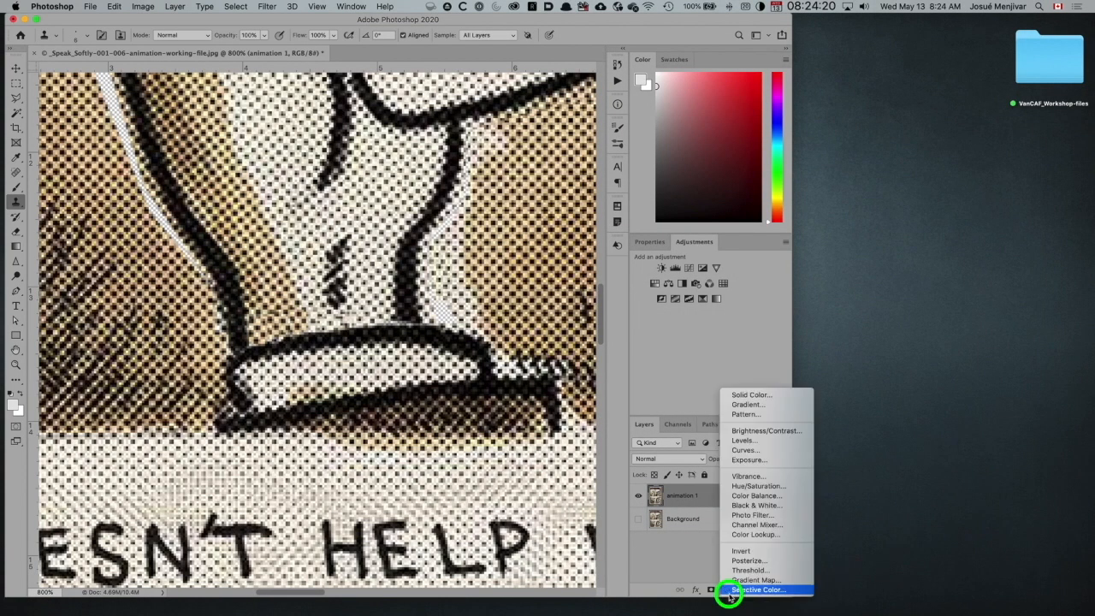
{"action": "left_click", "coordinate": [734, 396]}
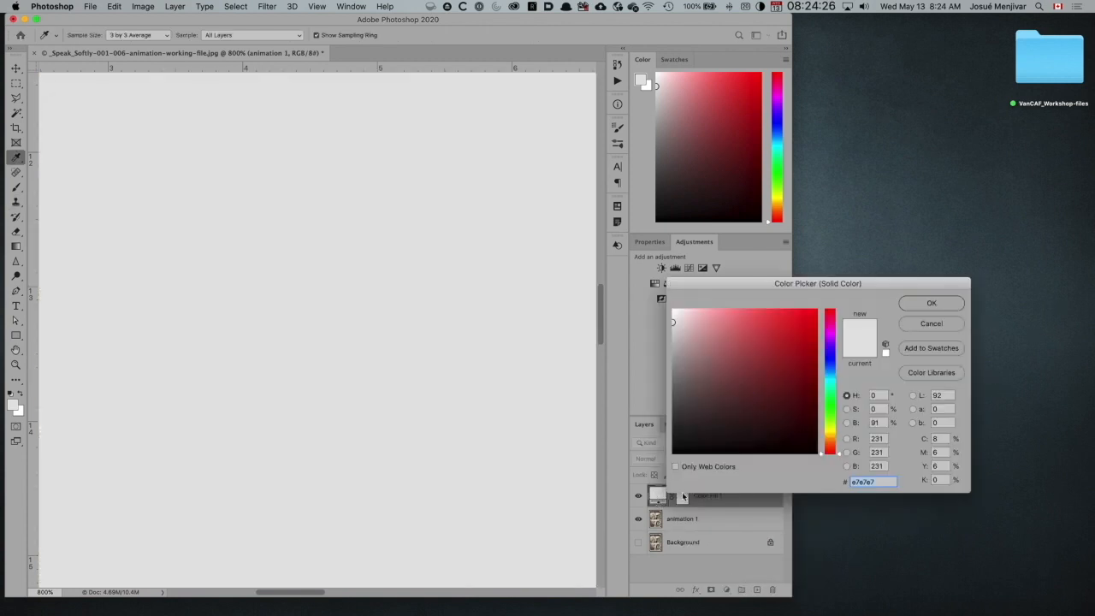
{"action": "left_click", "coordinate": [726, 337]}
{"action": "left_click", "coordinate": [710, 330]}
{"action": "left_click", "coordinate": [693, 362]}
{"action": "left_click", "coordinate": [697, 333]}
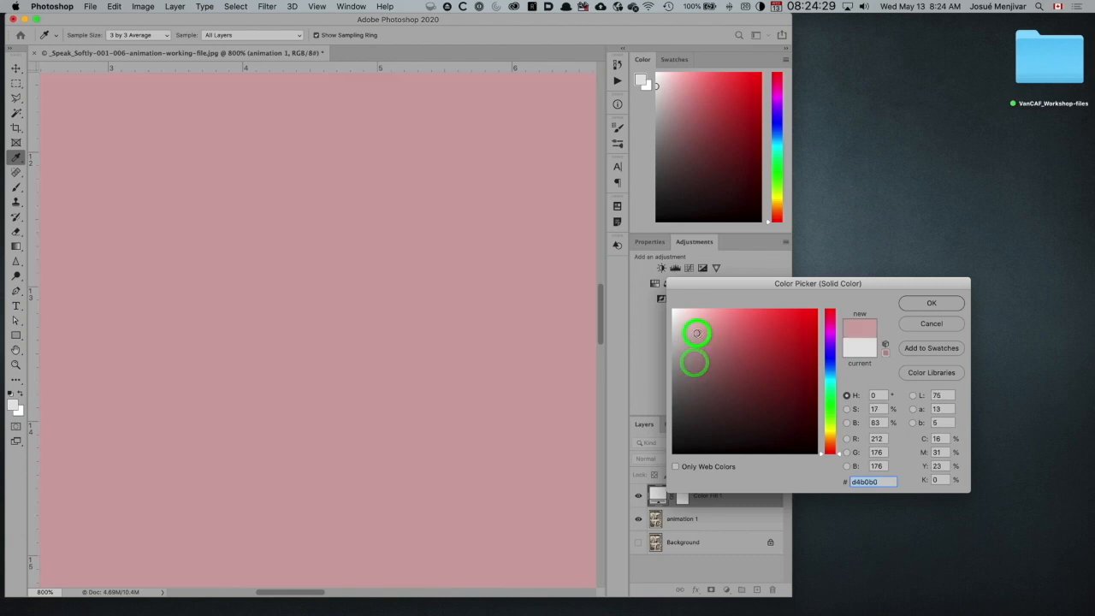
{"action": "left_click", "coordinate": [831, 433]}
{"action": "left_click_drag", "start_coordinate": [835, 431], "coordinate": [833, 428]}
{"action": "left_click", "coordinate": [813, 313]}
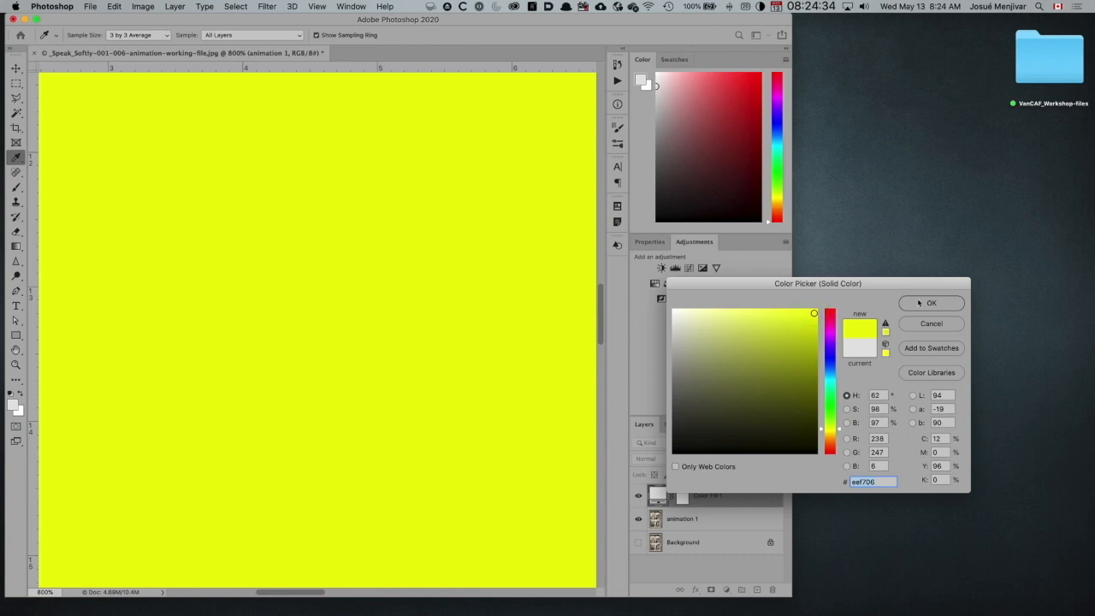
{"action": "left_click", "coordinate": [922, 306]}
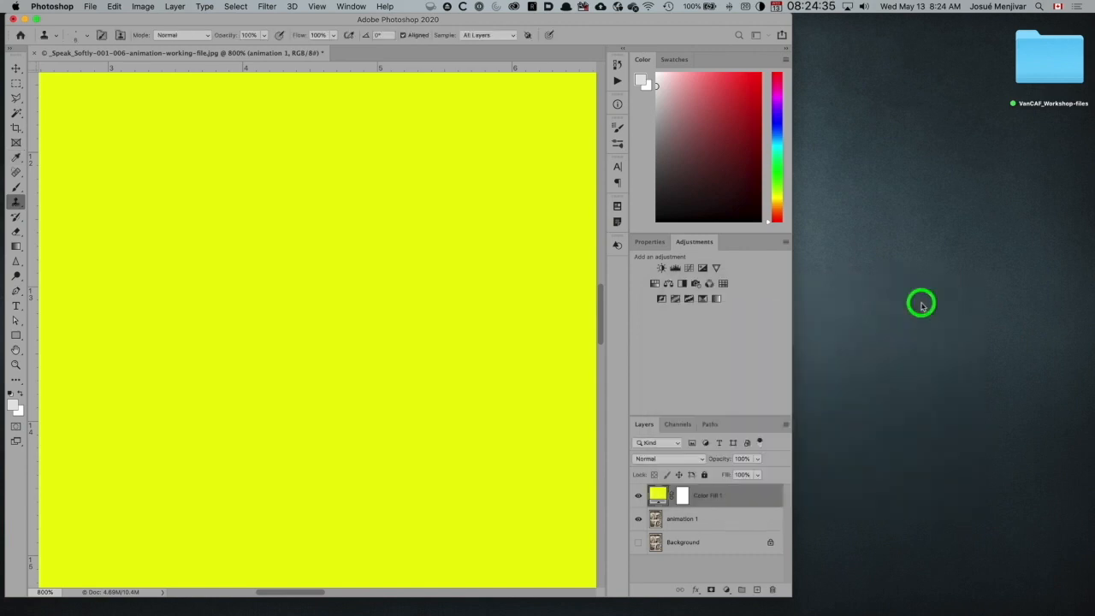
Move the yellow Color Fill 1 layer beneath the animation 1 layer to highlight the gaps around the hand
{"action": "left_click", "coordinate": [737, 497]}
{"action": "left_click_drag", "start_coordinate": [736, 496], "coordinate": [733, 539]}
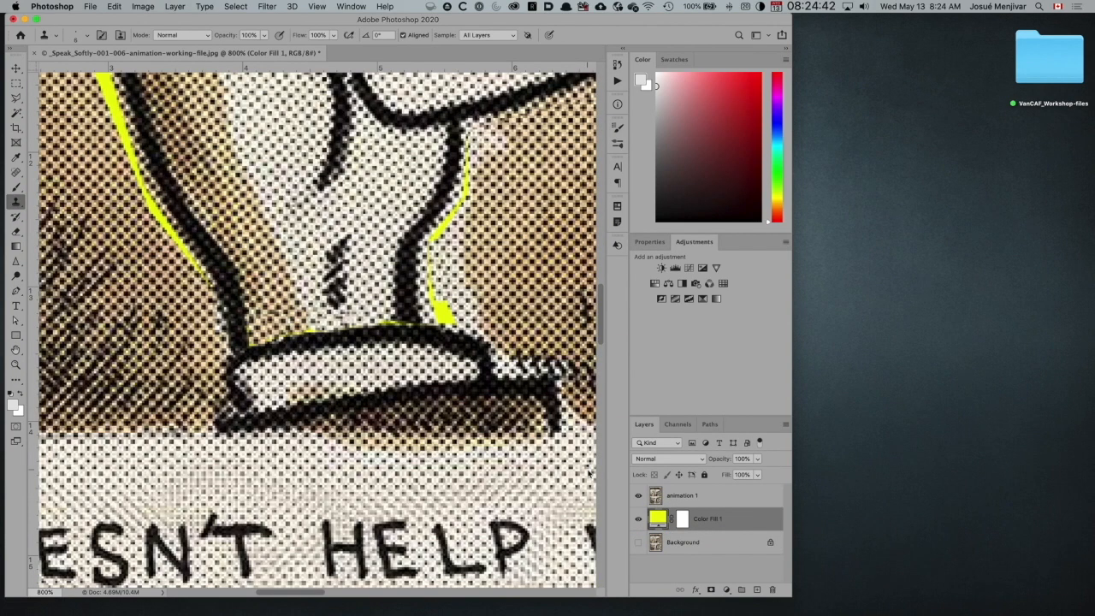
{"action": "key", "text": "super+minus"}
{"action": "key", "text": "super+minus"}
{"action": "key", "text": "super+minus"}
{"action": "key", "text": "super+minus"}
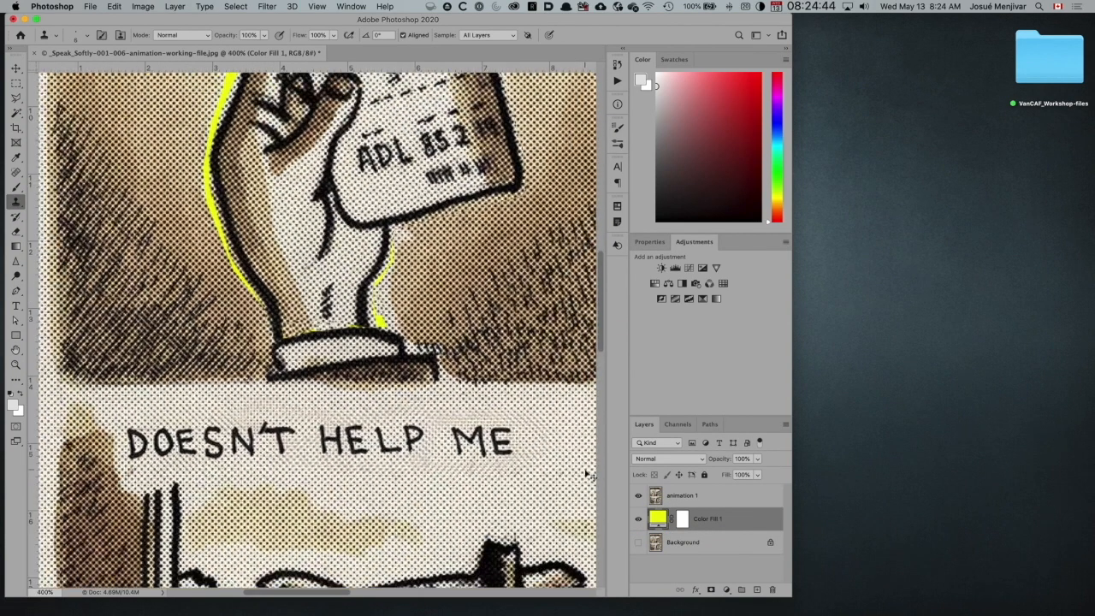
{"action": "key", "text": "super+minus"}
{"action": "left_click_drag", "start_coordinate": [286, 242], "coordinate": [312, 261]}
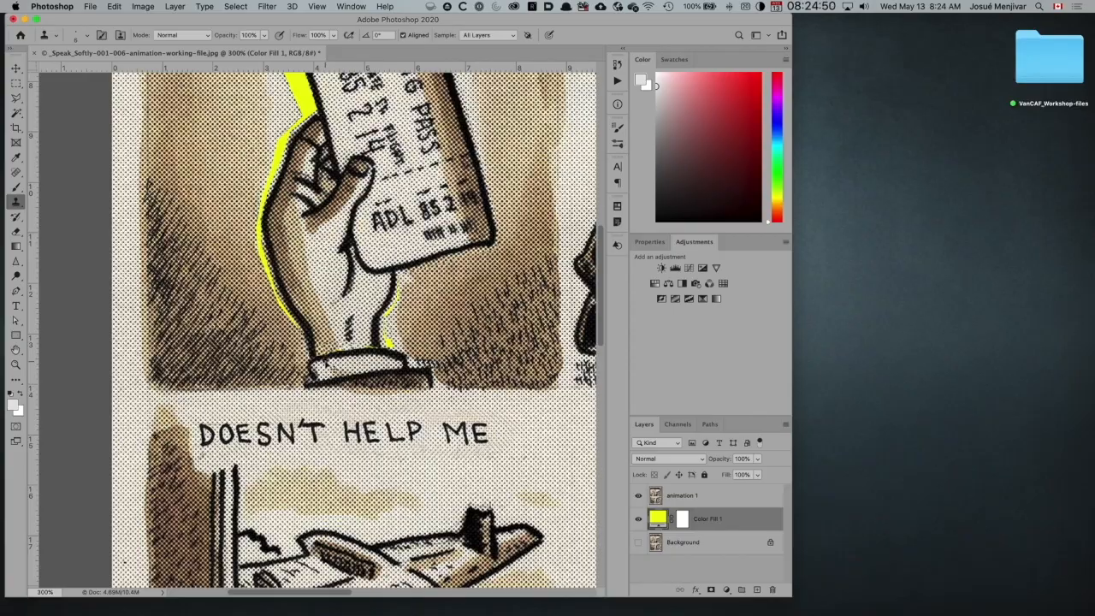
On the animation 1 layer, clone pale halftone dots into the gap above the cuff where the wrist's brown shading ends
{"action": "key", "text": "super+plus"}
{"action": "key", "text": "super+plus"}
{"action": "key", "text": "super+plus"}
{"action": "key", "text": "super+plus"}
{"action": "key", "text": "super+plus"}
{"action": "key", "text": "super+plus"}
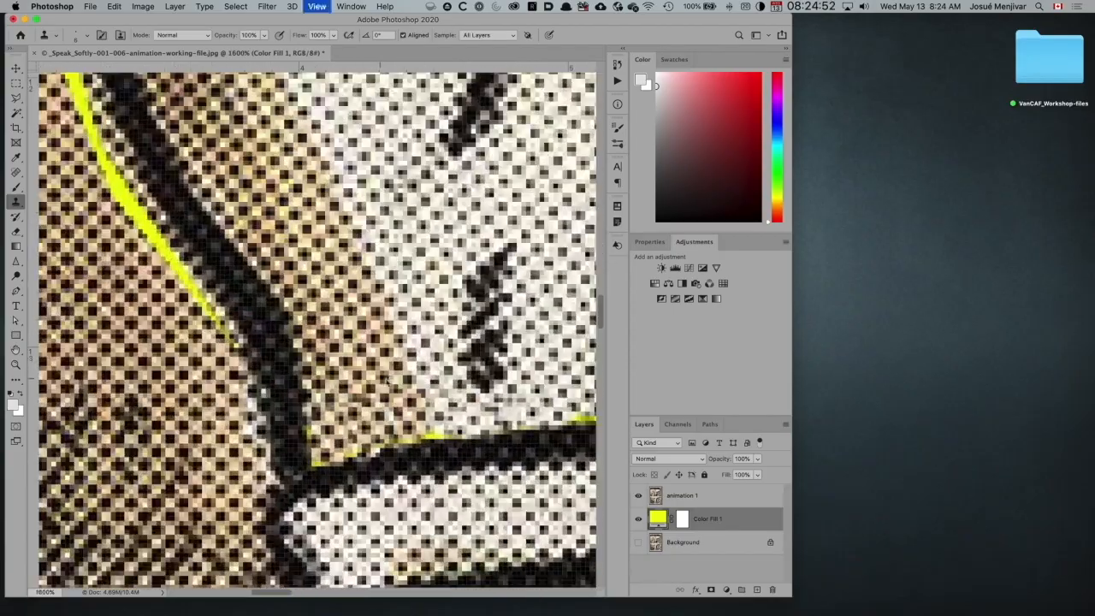
{"action": "key", "text": "super+plus"}
{"action": "left_click", "coordinate": [718, 494]}
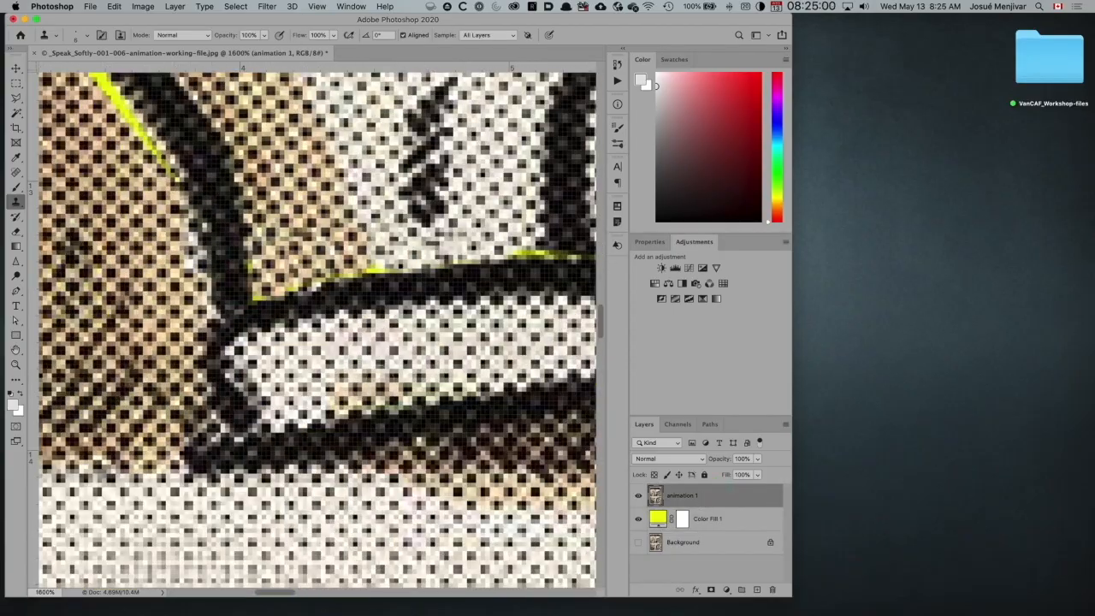
{"action": "left_click", "coordinate": [298, 232], "text": "alt"}
{"action": "left_click", "coordinate": [396, 251], "text": "alt"}
{"action": "mouse_move", "coordinate": [394, 266]}
{"action": "left_mouse_down"}
{"action": "mouse_move", "coordinate": [371, 266]}
{"action": "mouse_move", "coordinate": [381, 268]}
{"action": "left_mouse_up"}
Reduce the Clone Stamp brush and clone the cuff's black outline over the yellow gap towards the left wrist outline
{"action": "key", "text": "["}
{"action": "left_click", "coordinate": [424, 287], "text": "alt"}
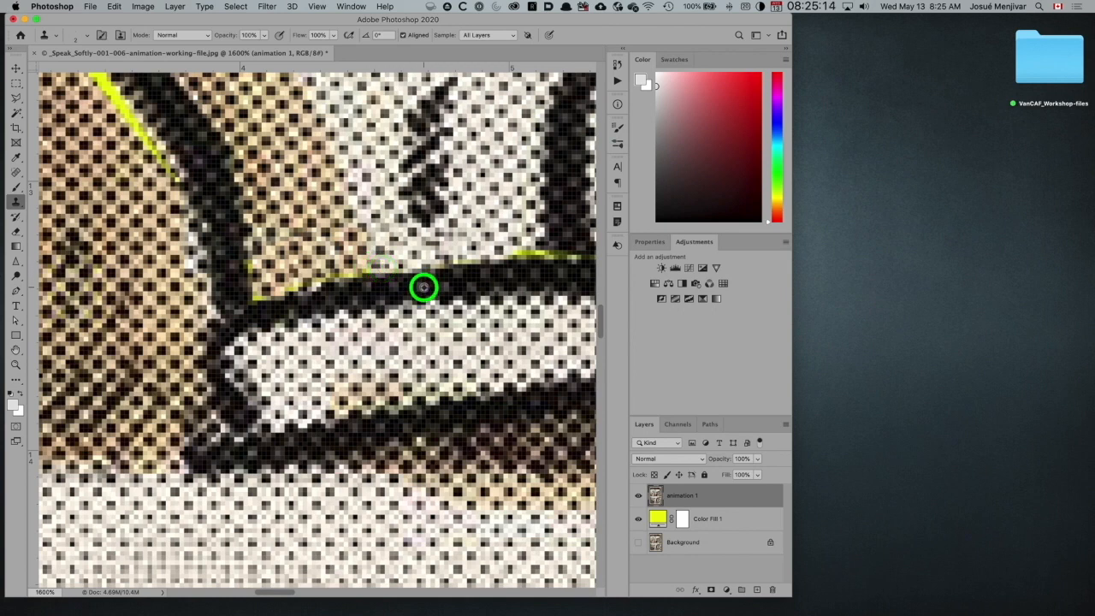
{"action": "left_click", "coordinate": [424, 289]}
{"action": "mouse_move", "coordinate": [424, 287]}
{"action": "left_mouse_down"}
{"action": "mouse_move", "coordinate": [351, 275]}
{"action": "mouse_move", "coordinate": [255, 298]}
{"action": "left_mouse_up"}
Clone brown dots into the sliver beside the left wrist outline and pale dots into the remaining gap above the cuff
{"action": "left_click", "coordinate": [282, 220], "text": "alt"}
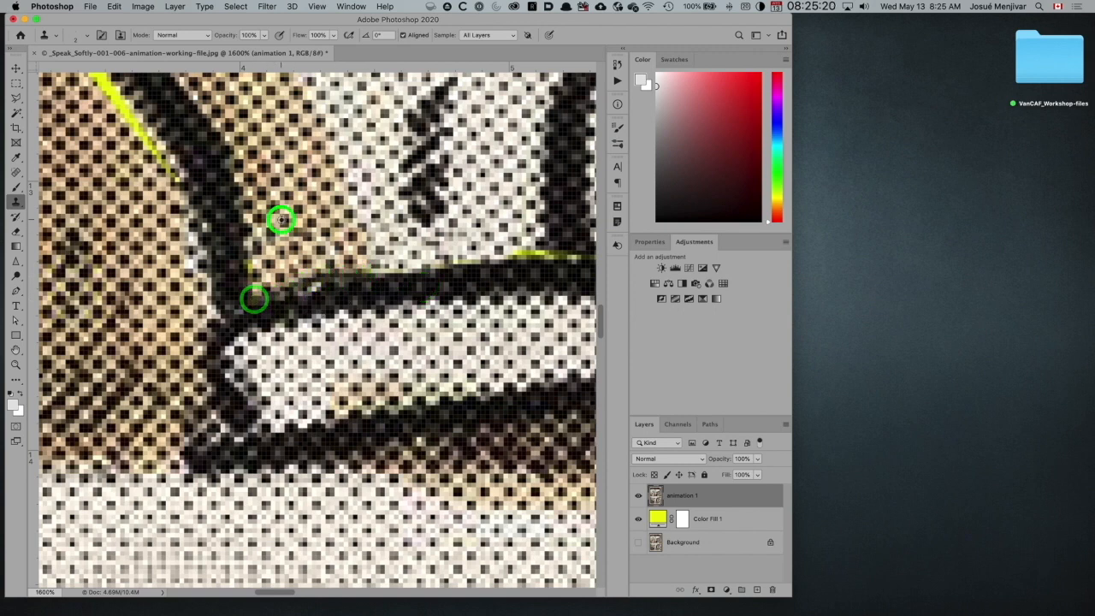
{"action": "left_click", "coordinate": [250, 269]}
{"action": "left_click", "coordinate": [256, 265]}
{"action": "left_click", "coordinate": [490, 201], "text": "alt"}
{"action": "left_click_drag", "start_coordinate": [529, 246], "coordinate": [458, 261]}
{"action": "left_click", "coordinate": [493, 195], "text": "alt"}
Clone brown halftone background over the lower part of the yellow gap outside the left wrist outline
{"action": "left_click_drag", "start_coordinate": [305, 171], "coordinate": [493, 289]}
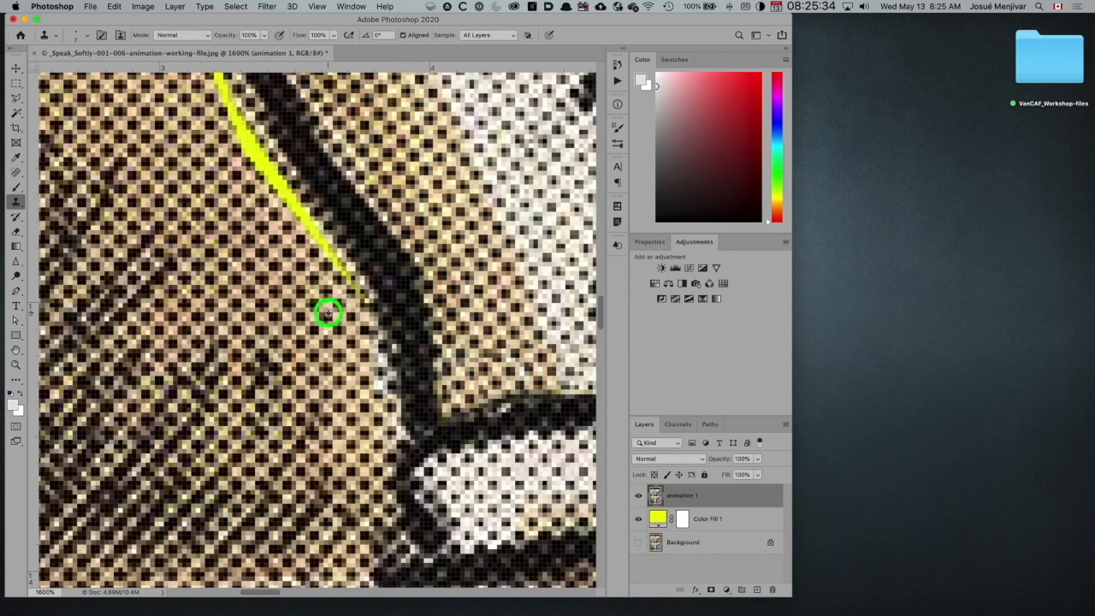
{"action": "mouse_move", "coordinate": [329, 314]}
{"action": "left_mouse_down"}
{"action": "mouse_move", "coordinate": [339, 276]}
{"action": "mouse_move", "coordinate": [267, 182]}
{"action": "left_mouse_up"}
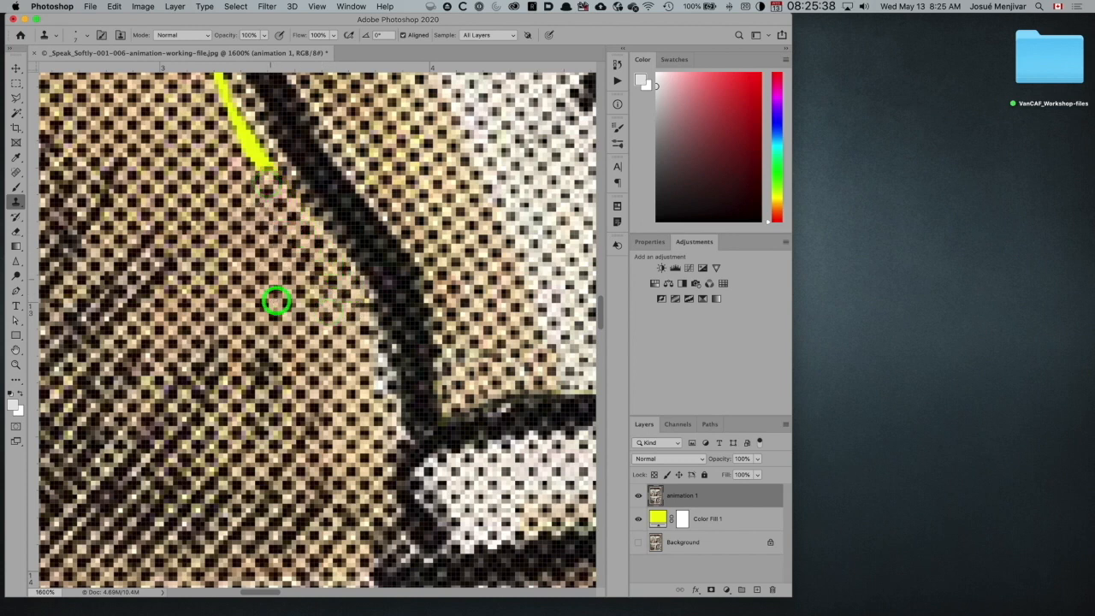
{"action": "left_click_drag", "start_coordinate": [276, 300], "coordinate": [329, 489]}
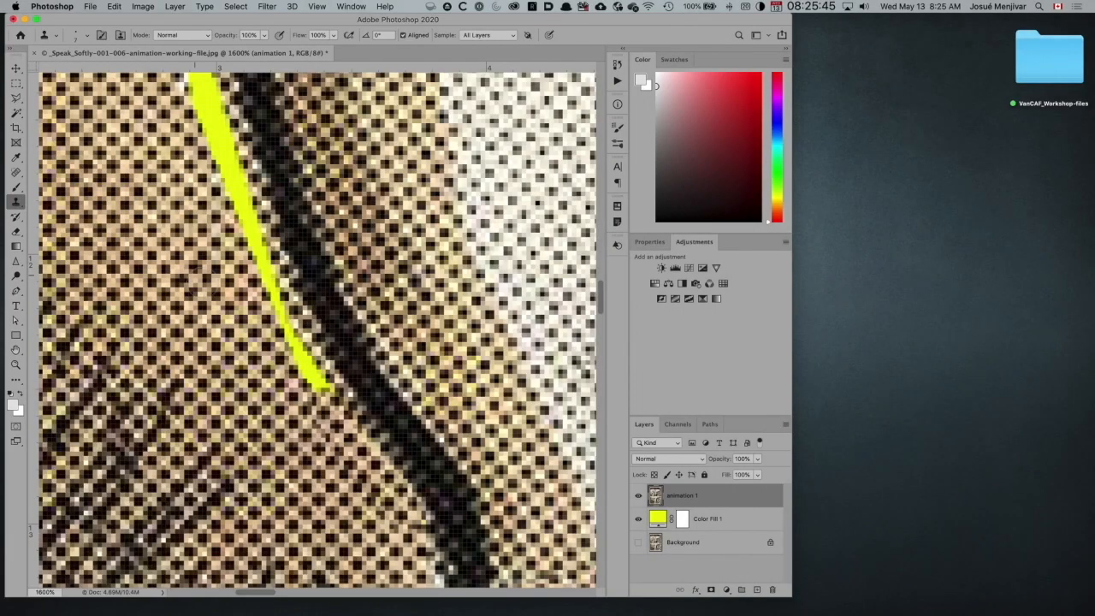
Clone nearby brown background over the yellow gap farther up the hand's left outline
{"action": "left_click", "coordinate": [213, 321], "text": "alt"}
{"action": "left_click", "coordinate": [316, 385]}
{"action": "key", "text": "ctrl+z"}
{"action": "mouse_move", "coordinate": [313, 384]}
{"action": "left_mouse_down"}
{"action": "mouse_move", "coordinate": [252, 248]}
{"action": "mouse_move", "coordinate": [222, 288]}
{"action": "mouse_move", "coordinate": [285, 447]}
{"action": "left_mouse_up"}
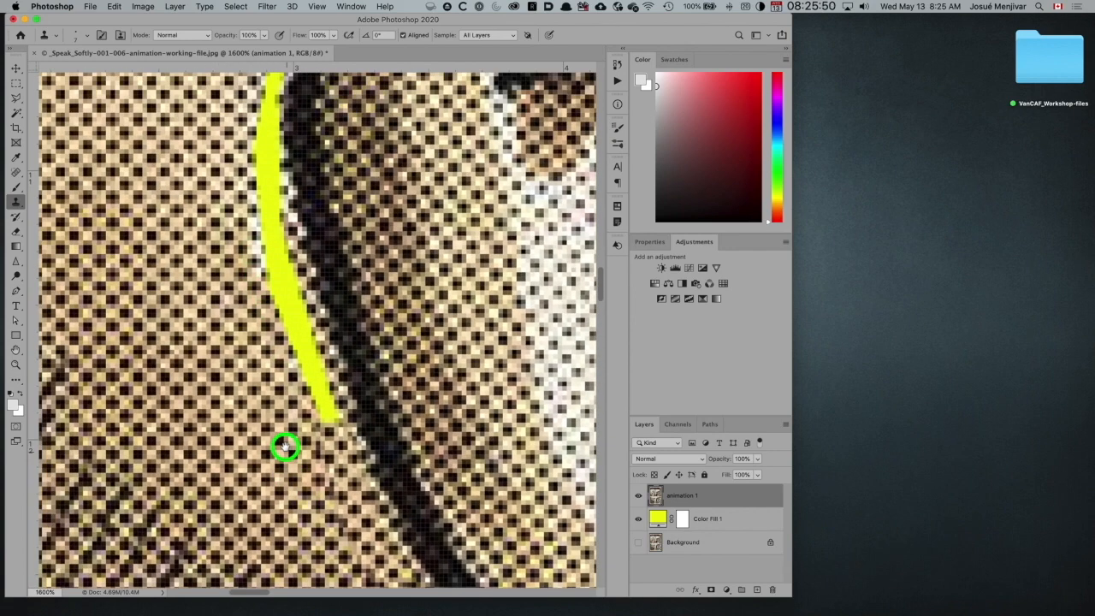
{"action": "left_click", "coordinate": [303, 460], "text": "alt"}
{"action": "mouse_move", "coordinate": [320, 420]}
{"action": "left_mouse_down"}
{"action": "mouse_move", "coordinate": [291, 335]}
{"action": "mouse_move", "coordinate": [297, 343]}
{"action": "left_mouse_up"}
{"action": "mouse_move", "coordinate": [308, 364]}
{"action": "left_mouse_down"}
{"action": "mouse_move", "coordinate": [249, 199]}
{"action": "mouse_move", "coordinate": [338, 444]}
{"action": "left_mouse_up"}
{"action": "scroll", "coordinate": [240, 322], "scroll_direction": "up", "scroll_amount": 5}
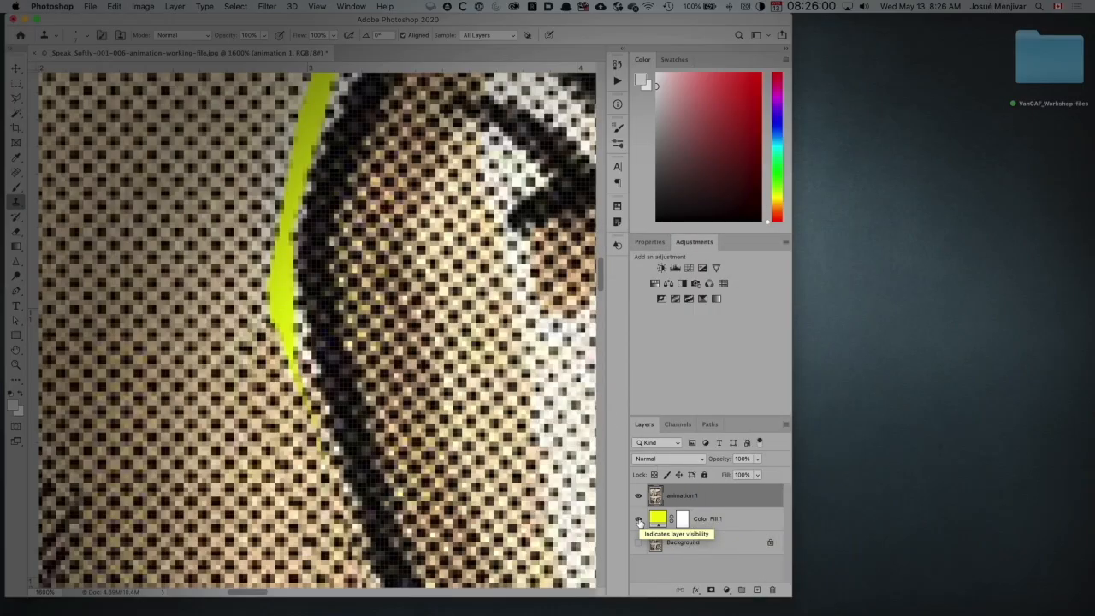
Toggle the Color Fill 1 layer's visibility to compare how clearly the remaining gap shows with and without yellow
{"action": "left_click", "coordinate": [638, 520]}
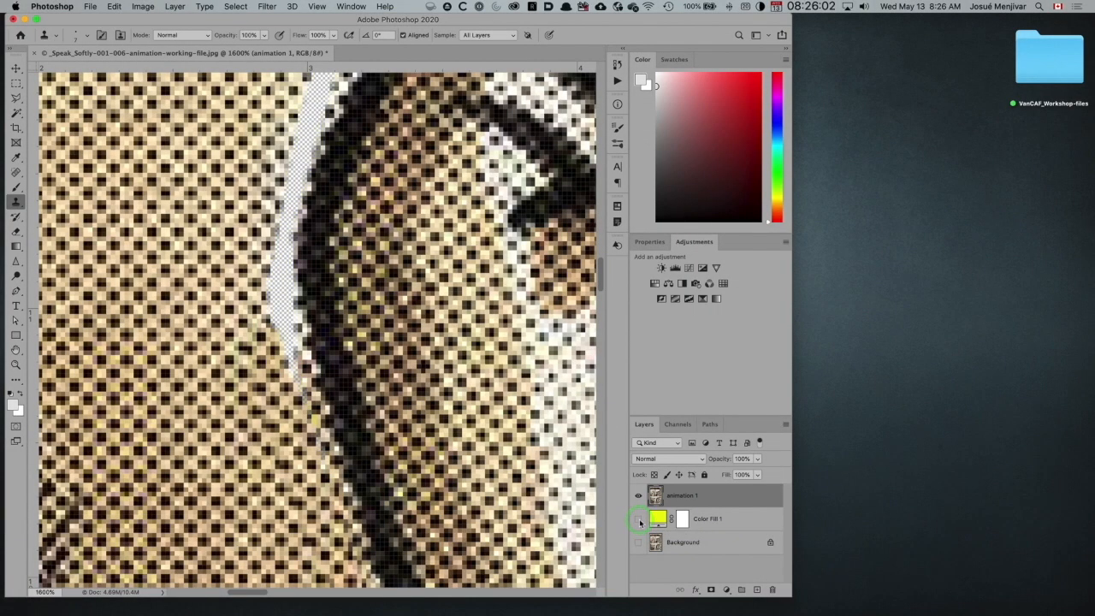
{"action": "left_click", "coordinate": [638, 520]}
{"action": "left_click", "coordinate": [638, 520]}
{"action": "left_click", "coordinate": [638, 520]}
{"action": "left_click", "coordinate": [638, 520]}
{"action": "left_click", "coordinate": [638, 520]}
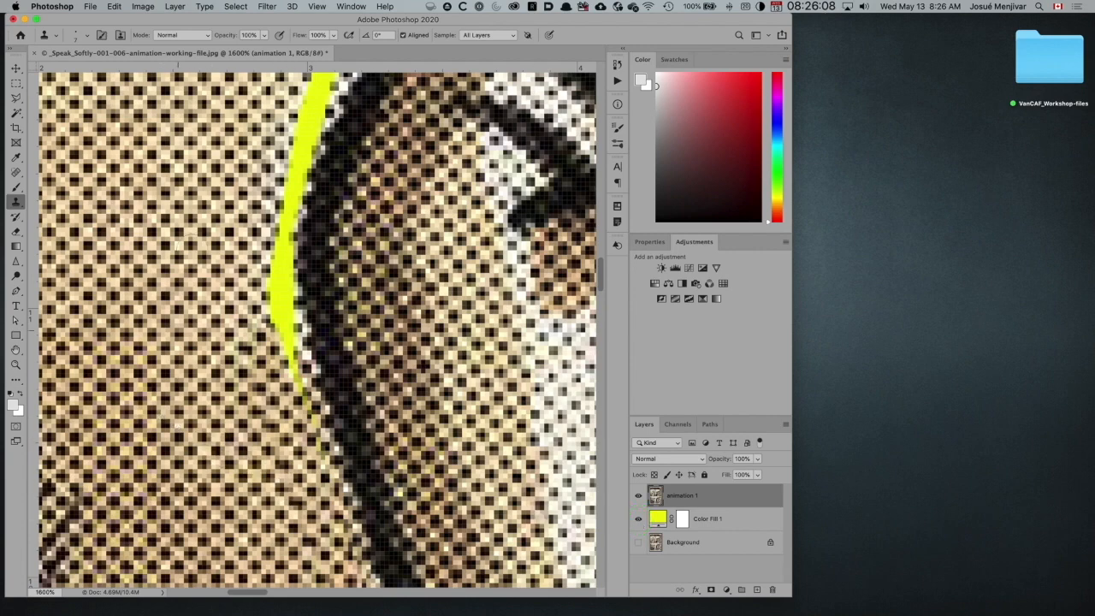
Hide the Color Fill 1 layer and show the Background layer
{"action": "key", "text": "super+0"}
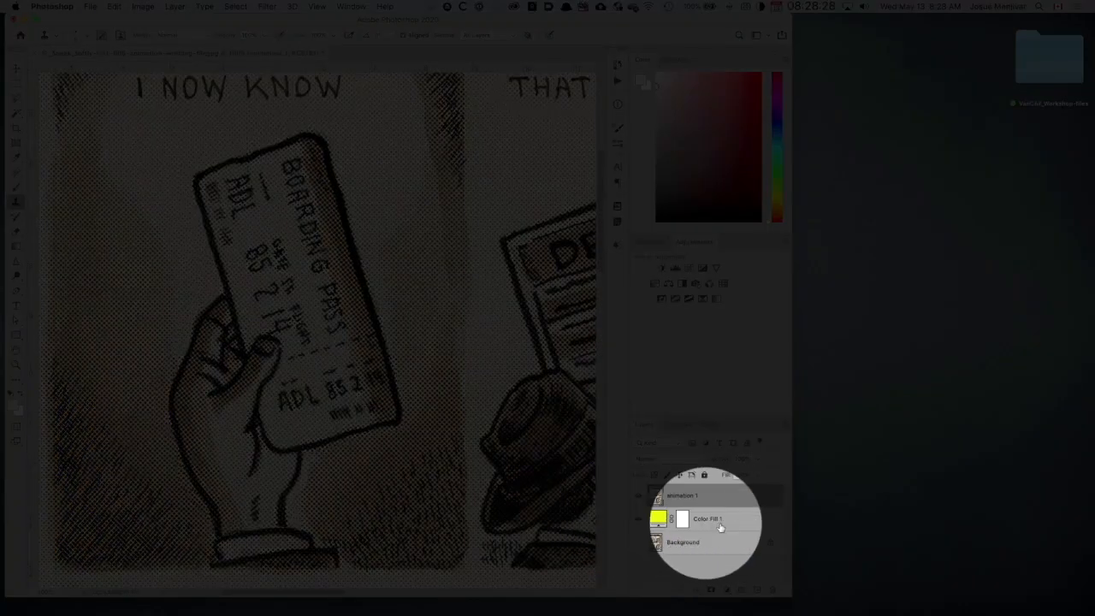
{"action": "left_click", "coordinate": [639, 521]}
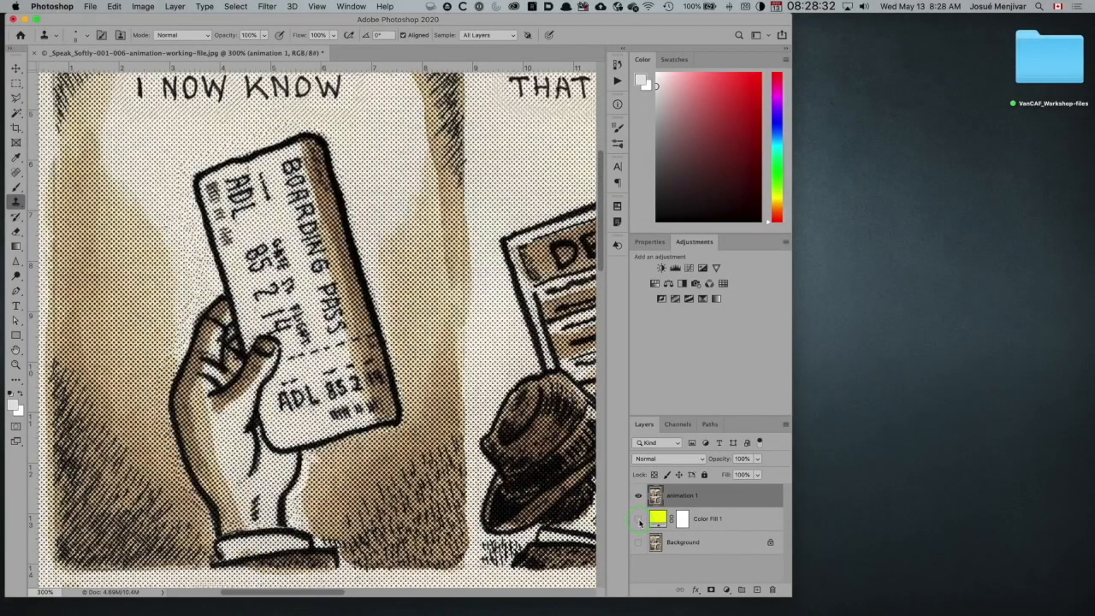
{"action": "left_click", "coordinate": [639, 521]}
{"action": "left_click", "coordinate": [639, 521]}
{"action": "left_click", "coordinate": [639, 543]}
Toggle the animation 1 layer's visibility repeatedly to preview the hand's movement against the original artwork
{"action": "left_click", "coordinate": [637, 496]}
{"action": "left_click", "coordinate": [637, 496]}
{"action": "left_click", "coordinate": [637, 497]}
{"action": "left_click", "coordinate": [637, 496]}
{"action": "left_click", "coordinate": [637, 496]}
{"action": "left_click", "coordinate": [637, 496]}
{"action": "left_click", "coordinate": [637, 496]}
{"action": "left_click", "coordinate": [637, 496]}
{"action": "left_click", "coordinate": [637, 496]}
{"action": "left_click", "coordinate": [637, 497]}
{"action": "left_click", "coordinate": [637, 496]}
{"action": "left_click", "coordinate": [637, 496]}
{"action": "left_click", "coordinate": [637, 497]}
{"action": "key", "text": "super+0"}
{"action": "left_click", "coordinate": [637, 496]}
{"action": "left_click", "coordinate": [637, 496]}
{"action": "left_click", "coordinate": [637, 496]}
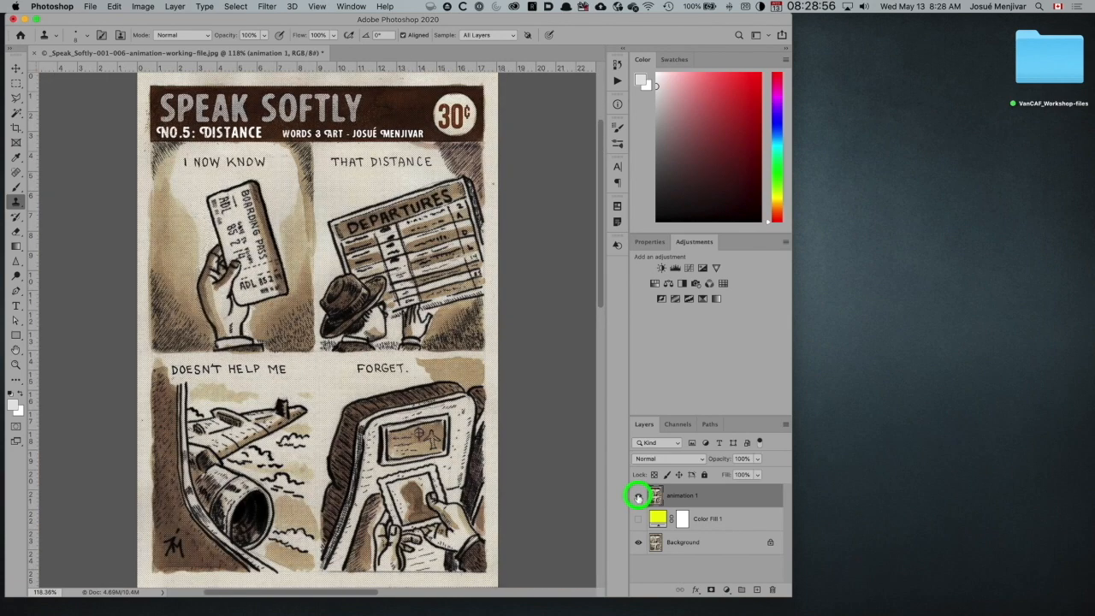
{"action": "left_click", "coordinate": [637, 497]}
{"action": "left_click", "coordinate": [637, 496]}
{"action": "left_click", "coordinate": [637, 496]}
{"action": "left_click", "coordinate": [637, 496]}
{"action": "left_click", "coordinate": [637, 496]}
{"action": "left_click", "coordinate": [637, 496]}
{"action": "left_click", "coordinate": [637, 496]}
{"action": "left_click", "coordinate": [638, 496]}
{"action": "left_click", "coordinate": [637, 496]}
{"action": "left_click", "coordinate": [637, 496]}
{"action": "left_click", "coordinate": [637, 497]}
{"action": "left_click", "coordinate": [638, 496]}
{"action": "left_click", "coordinate": [638, 496]}
{"action": "left_click", "coordinate": [637, 497]}
{"action": "left_click", "coordinate": [637, 496]}
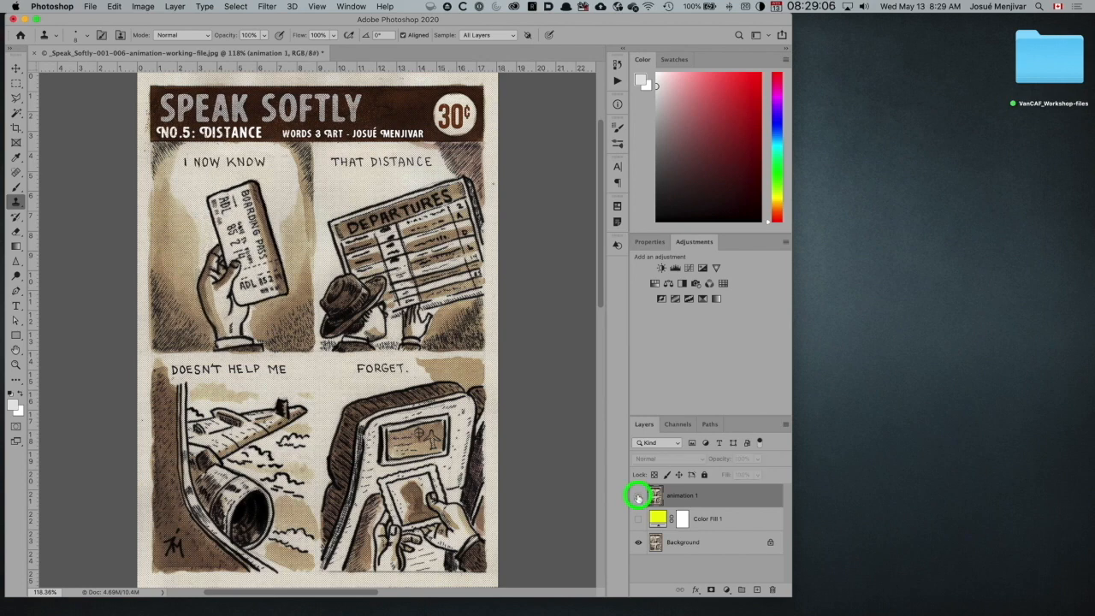
{"action": "left_click", "coordinate": [637, 496]}
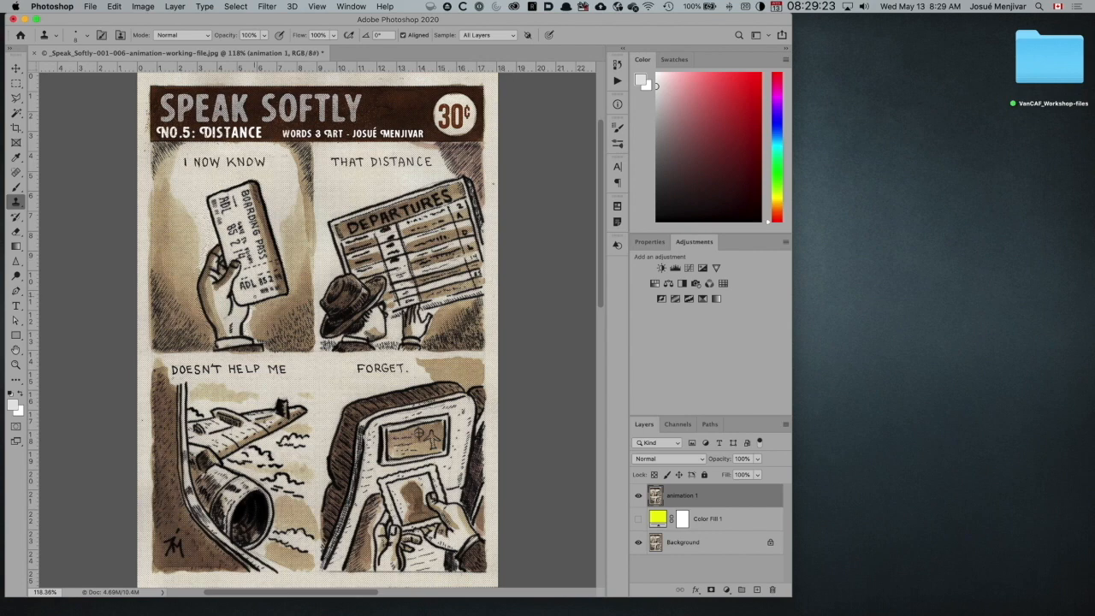
{"action": "left_click", "coordinate": [113, 6]}
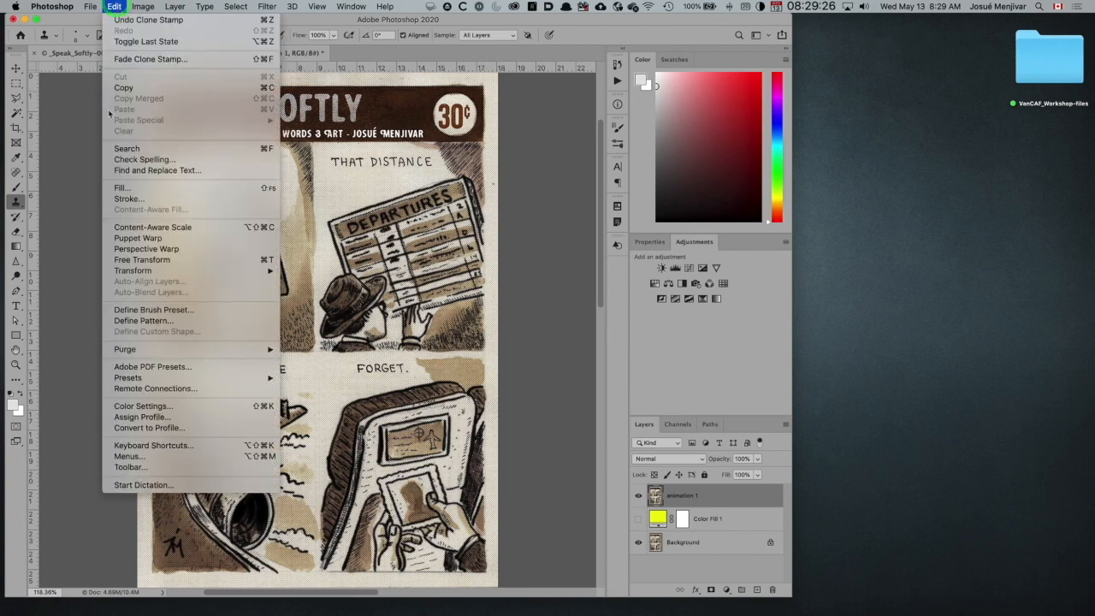
{"action": "left_click", "coordinate": [112, 6]}
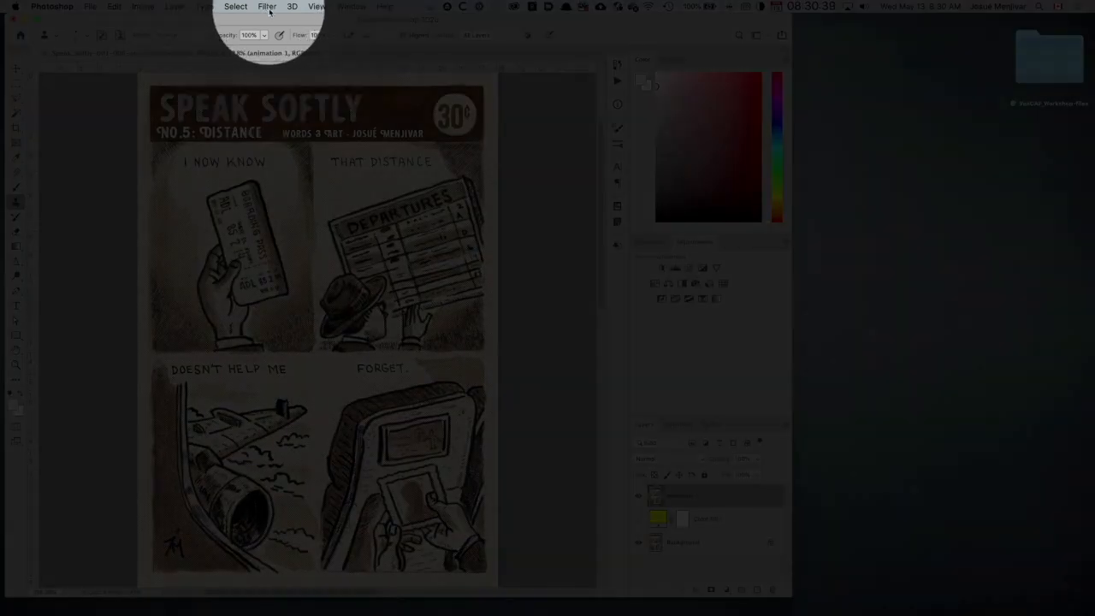
Open the Liquify filter for the animation 1 layer and enlarge its preview to 200% around the second panel
{"action": "left_click", "coordinate": [268, 7]}
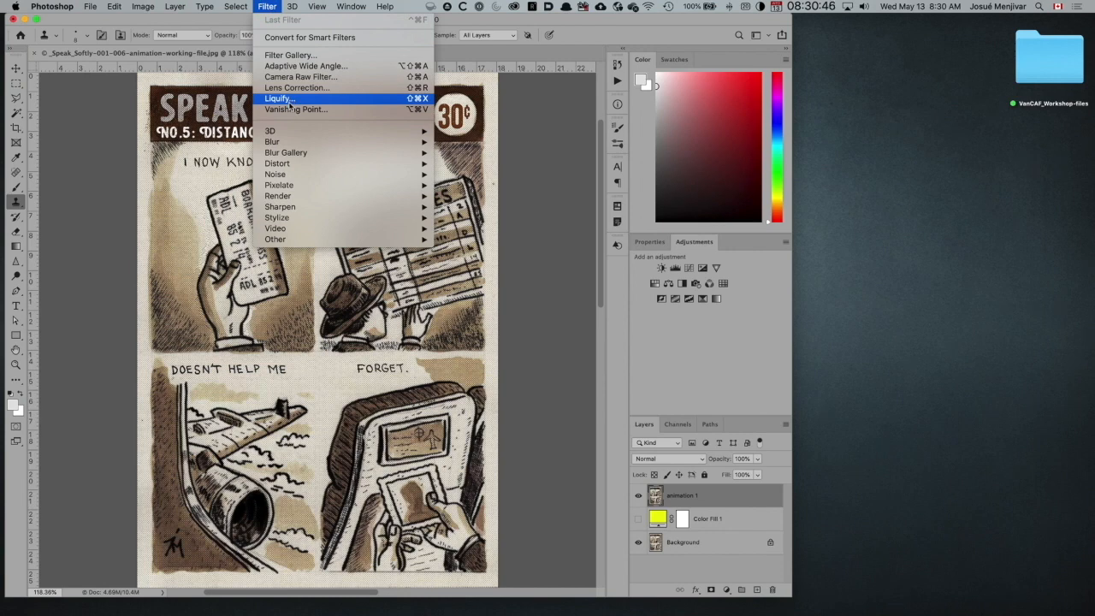
{"action": "left_click", "coordinate": [289, 101]}
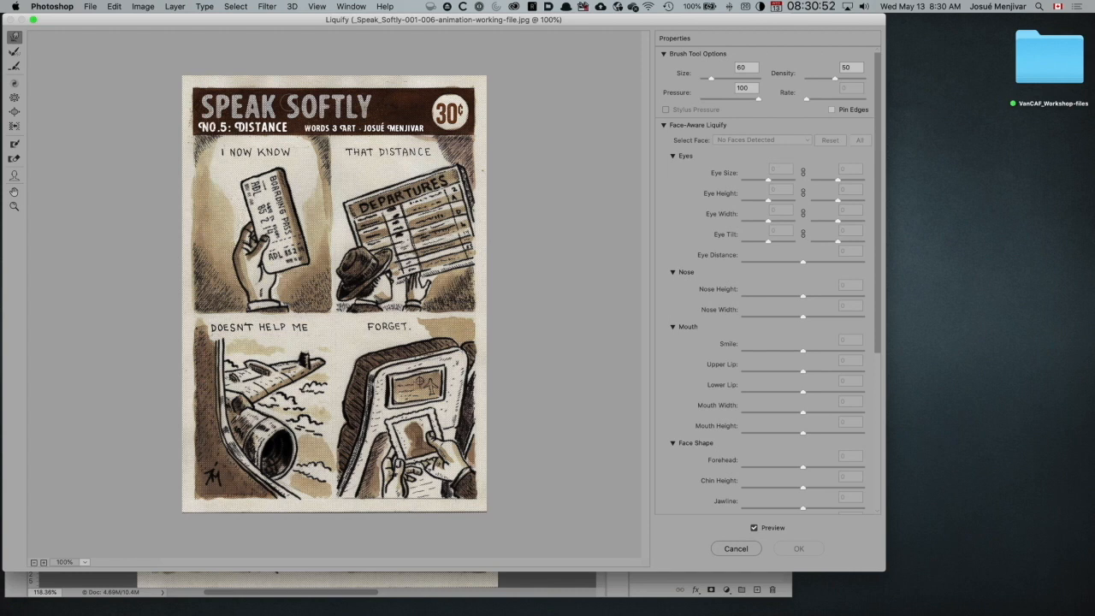
{"action": "mouse_move", "coordinate": [1, 487]}
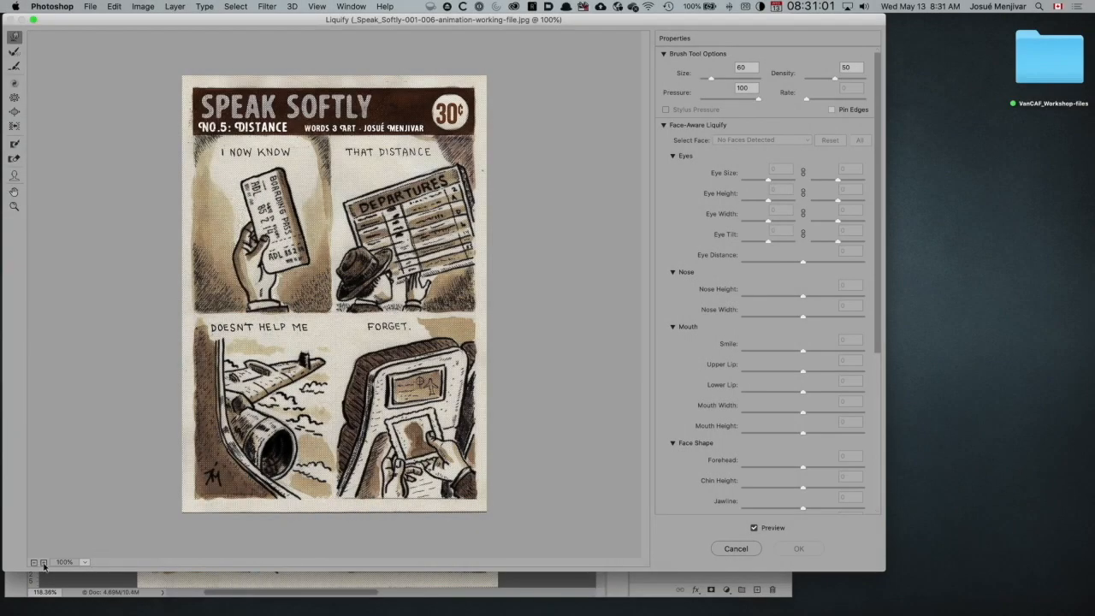
{"action": "left_click", "coordinate": [43, 563]}
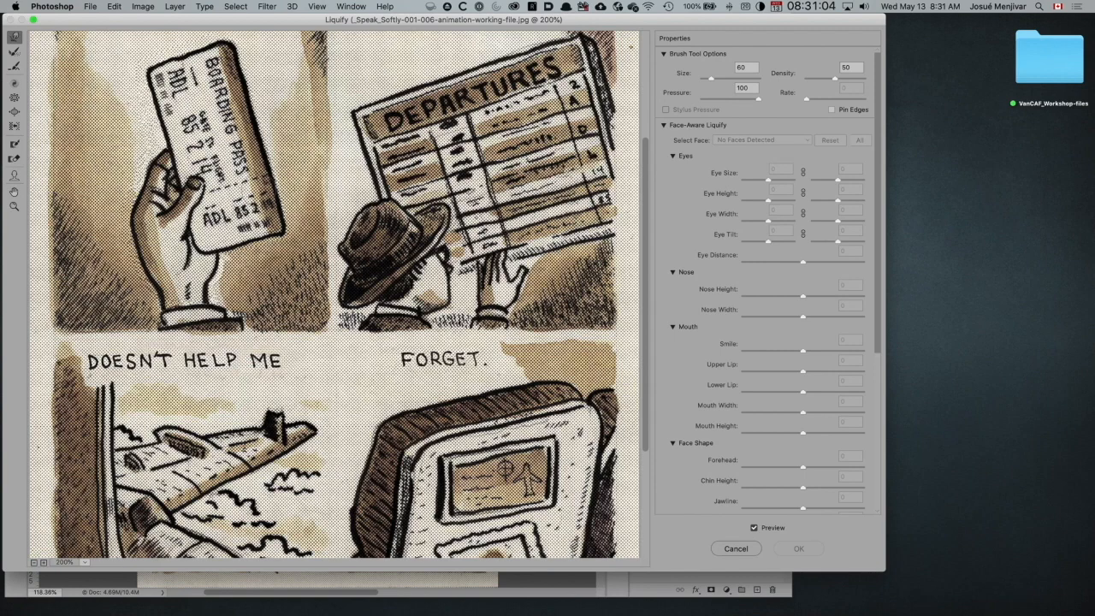
{"action": "scroll", "coordinate": [354, 310], "scroll_direction": "up", "scroll_amount": 5}
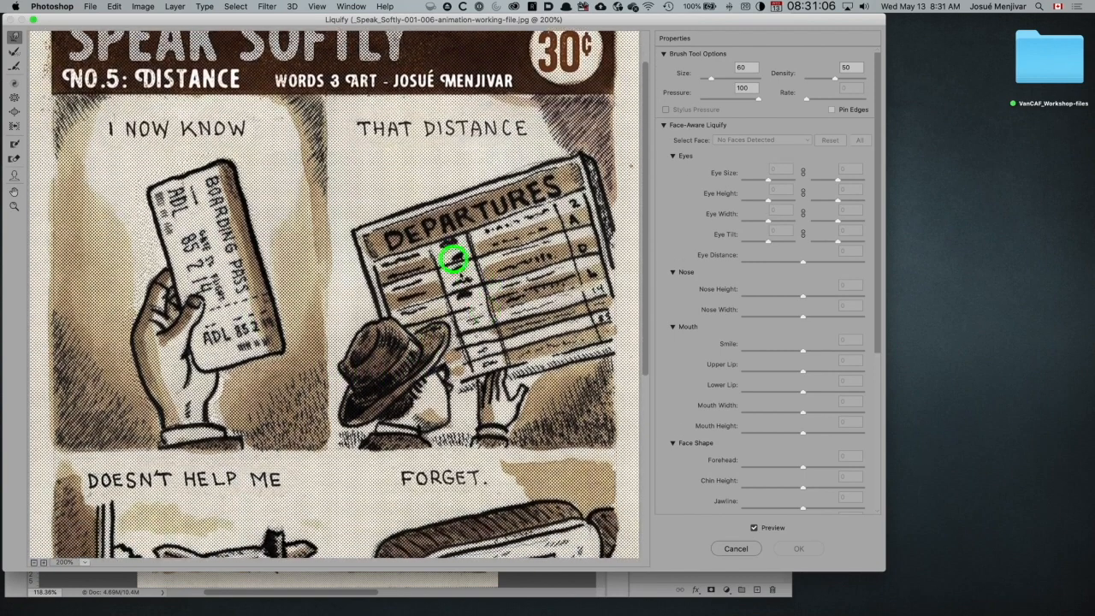
{"action": "scroll", "coordinate": [454, 258], "scroll_direction": "down", "scroll_amount": 5}
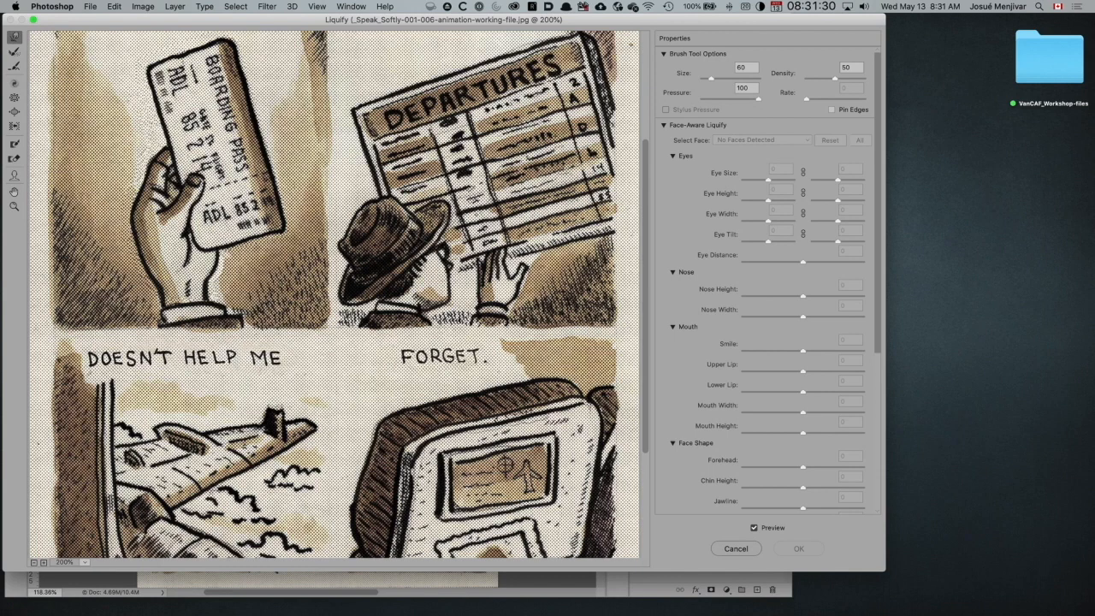
Enlarge and reduce the Liquify brush to fit the man's raised hand in the second panel
{"action": "key", "text": "]"}
{"action": "key", "text": "]"}
{"action": "key", "text": "]"}
{"action": "key", "text": "]"}
{"action": "key", "text": "]"}
{"action": "key", "text": "]"}
{"action": "key", "text": "]"}
{"action": "key", "text": "]"}
{"action": "key", "text": "]"}
{"action": "key", "text": "]"}
{"action": "key", "text": "]"}
{"action": "key", "text": "]"}
{"action": "key", "text": "]"}
{"action": "key", "text": "]"}
{"action": "key", "text": "]"}
{"action": "key", "text": "]"}
{"action": "key", "text": "]"}
{"action": "key", "text": "]"}
{"action": "key", "text": "]"}
{"action": "key", "text": "["}
{"action": "key", "text": "["}
{"action": "key", "text": "["}
{"action": "key", "text": "["}
{"action": "key", "text": "["}
{"action": "key", "text": "["}
{"action": "key", "text": "["}
{"action": "key", "text": "["}
{"action": "key", "text": "["}
{"action": "key", "text": "["}
{"action": "key", "text": "["}
{"action": "key", "text": "["}
{"action": "key", "text": "["}
{"action": "key", "text": "["}
{"action": "key", "text": "["}
Try to push the fingers of the man's raised hand with the Forward Warp brush
{"action": "mouse_move", "coordinate": [496, 267]}
{"action": "left_mouse_down"}
{"action": "mouse_move", "coordinate": [587, 268]}
{"action": "mouse_move", "coordinate": [468, 270]}
{"action": "mouse_move", "coordinate": [465, 252]}
{"action": "mouse_move", "coordinate": [570, 266]}
{"action": "mouse_move", "coordinate": [452, 264]}
{"action": "mouse_move", "coordinate": [481, 270]}
{"action": "left_mouse_up"}
{"action": "key", "text": "super+z"}
{"action": "left_click_drag", "start_coordinate": [503, 273], "coordinate": [505, 258]}
{"action": "key", "text": "super+z"}
Reduce the Liquify brush size to 45 and warp the fingers of the man's raised hand below the departures board
{"action": "key", "text": "bracketleft"}
{"action": "key", "text": "bracketleft"}
{"action": "mouse_move", "coordinate": [513, 274]}
{"action": "left_mouse_down"}
{"action": "mouse_move", "coordinate": [526, 268]}
{"action": "mouse_move", "coordinate": [502, 254]}
{"action": "left_mouse_up"}
{"action": "left_click", "coordinate": [483, 260]}
{"action": "mouse_move", "coordinate": [484, 260]}
{"action": "left_mouse_down"}
{"action": "mouse_move", "coordinate": [515, 254]}
{"action": "mouse_move", "coordinate": [505, 252]}
{"action": "left_mouse_up"}
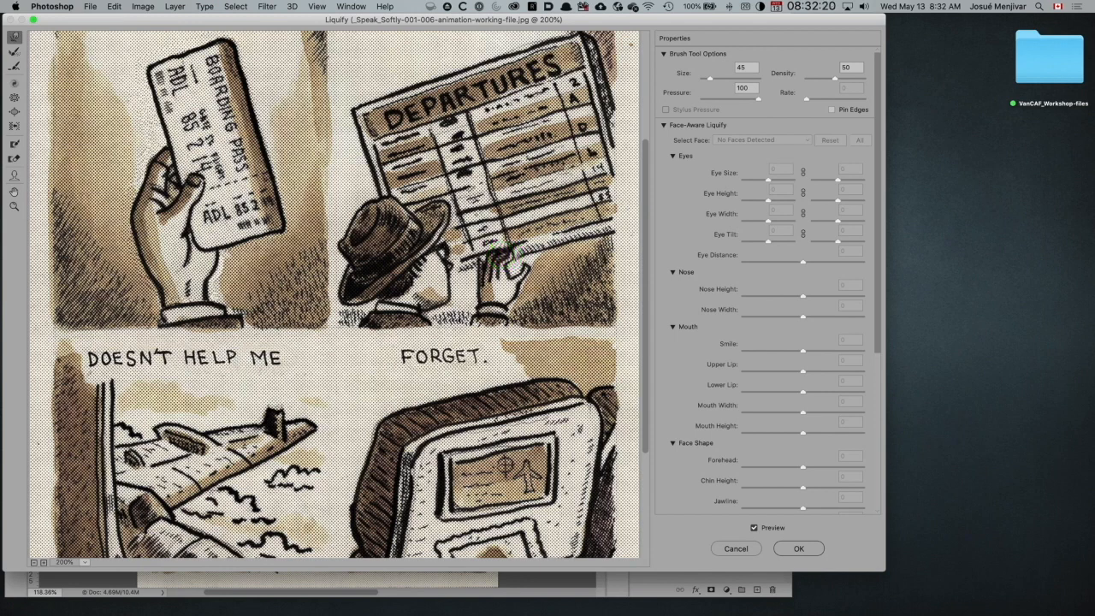
Try to warp the man's hat and brim with the Liquify brush enlarged to 175
{"action": "left_click_drag", "start_coordinate": [443, 210], "coordinate": [440, 213]}
{"action": "key", "text": "]"}
{"action": "key", "text": "bracketright"}
{"action": "key", "text": "bracketright"}
{"action": "key", "text": "bracketright"}
{"action": "key", "text": "bracketright"}
{"action": "key", "text": "bracketright"}
{"action": "mouse_move", "coordinate": [377, 224]}
{"action": "left_mouse_down"}
{"action": "mouse_move", "coordinate": [379, 215]}
{"action": "mouse_move", "coordinate": [433, 214]}
{"action": "left_mouse_up"}
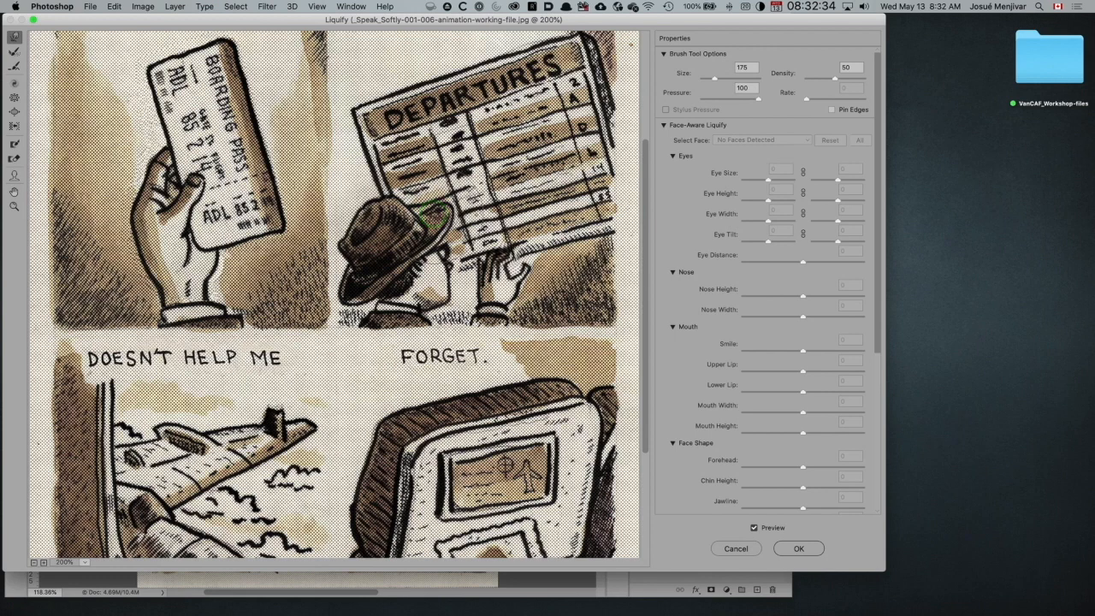
{"action": "key", "text": "super+alt+z"}
{"action": "key", "text": "super+alt+z"}
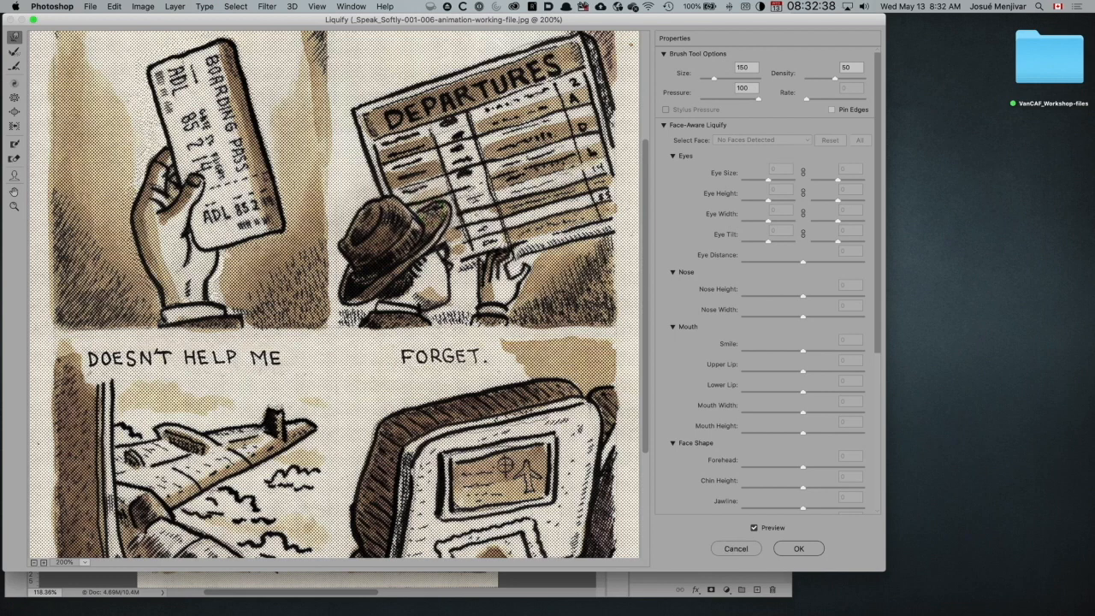
Reduce the Liquify brush size to 40 and warp the brim and crown edges of the man's hat in the second panel
{"action": "key", "text": "bracketleft"}
{"action": "key", "text": "bracketleft"}
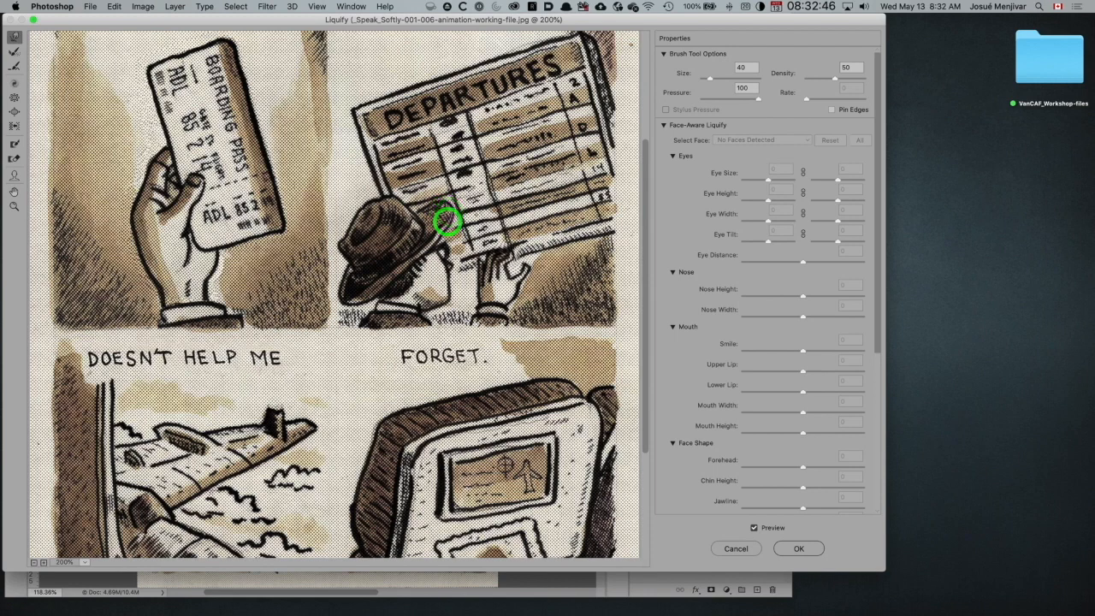
{"action": "left_click", "coordinate": [442, 229]}
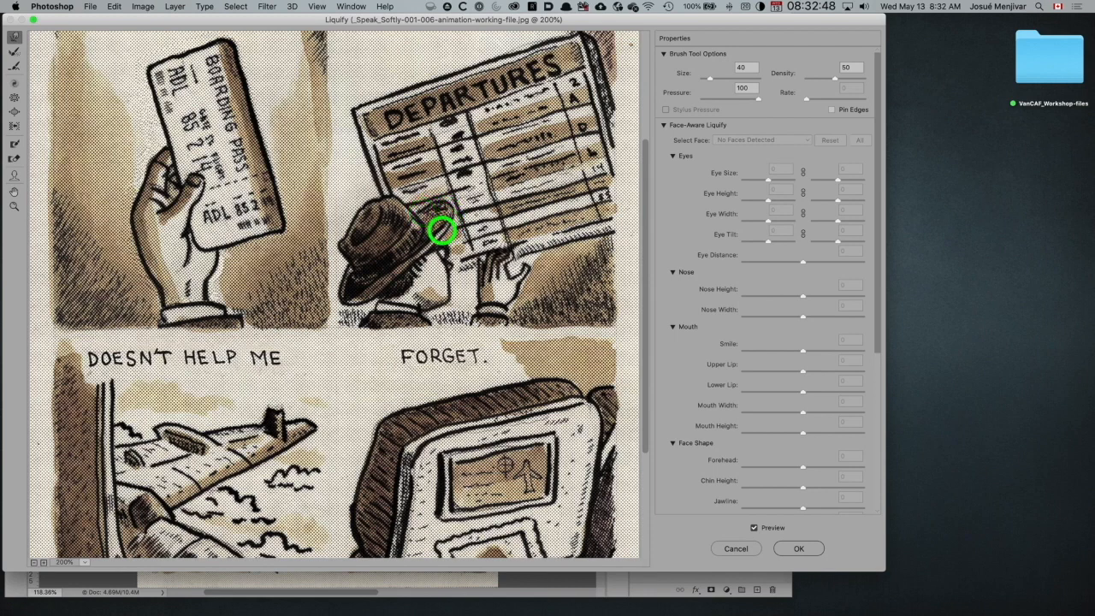
{"action": "left_click_drag", "start_coordinate": [344, 300], "coordinate": [344, 284]}
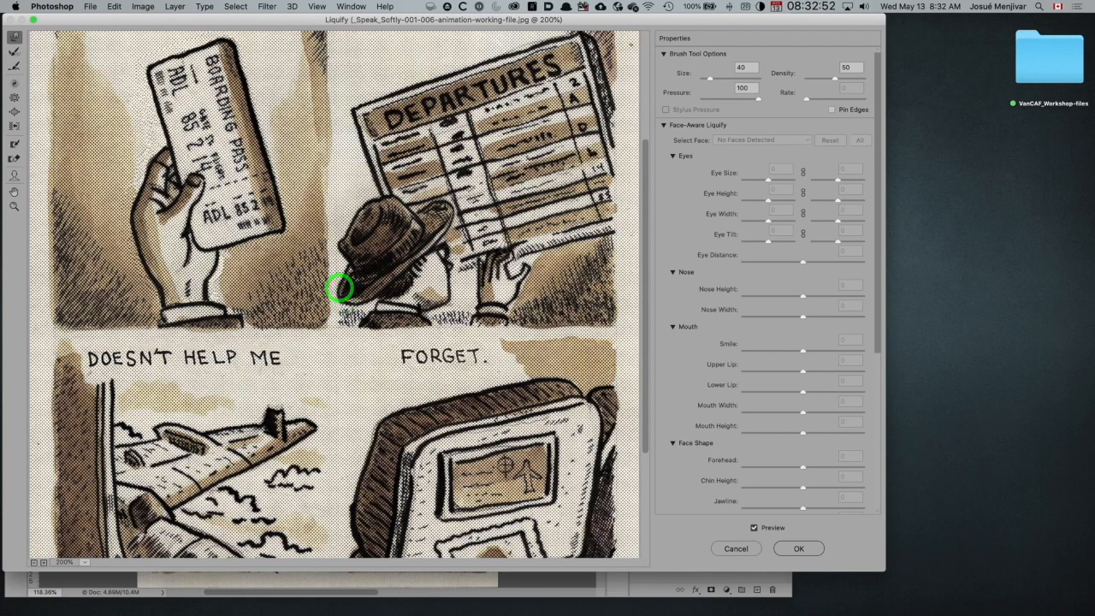
{"action": "left_click", "coordinate": [338, 239]}
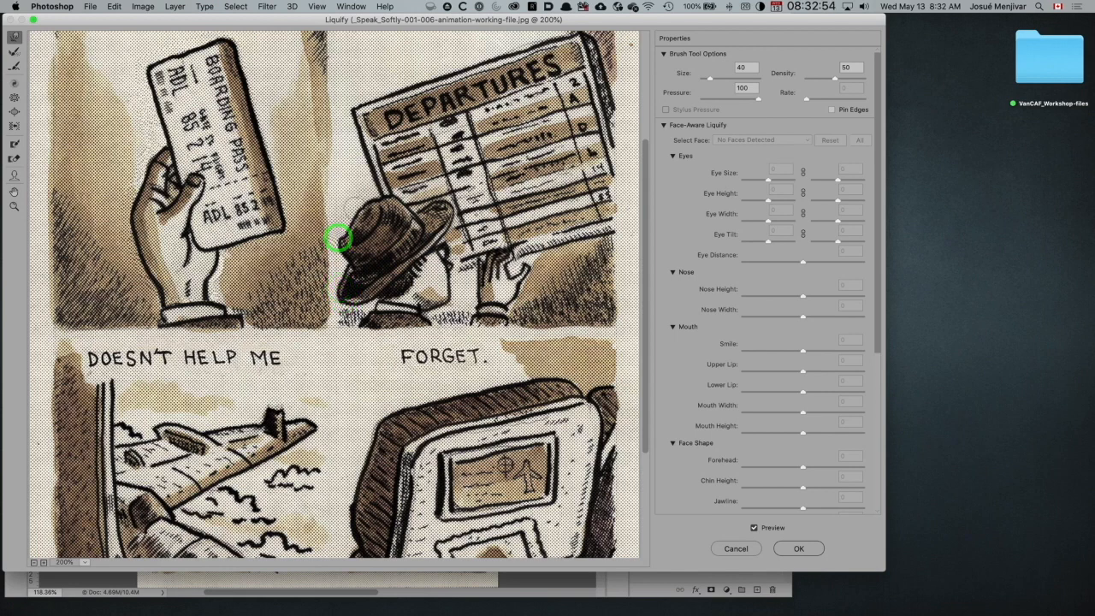
{"action": "left_click", "coordinate": [367, 205]}
{"action": "left_click", "coordinate": [395, 196]}
{"action": "left_click_drag", "start_coordinate": [394, 195], "coordinate": [391, 181]}
{"action": "left_click", "coordinate": [366, 291]}
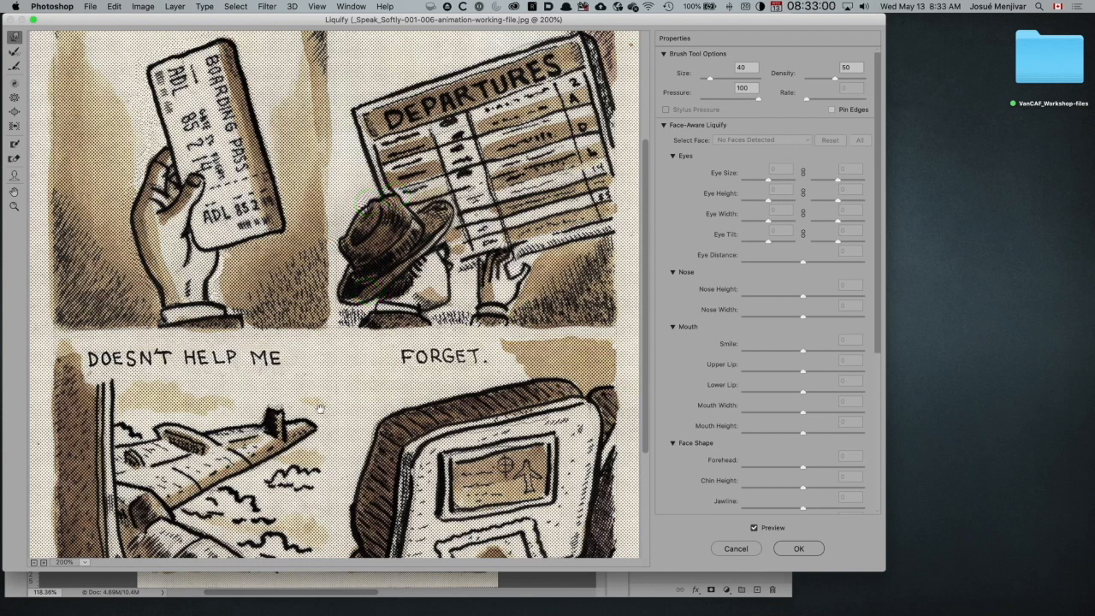
Warp the cloud lines around the airplane wing and engine in the third panel with the size 40 brush
{"action": "left_click_drag", "start_coordinate": [316, 413], "coordinate": [402, 232]}
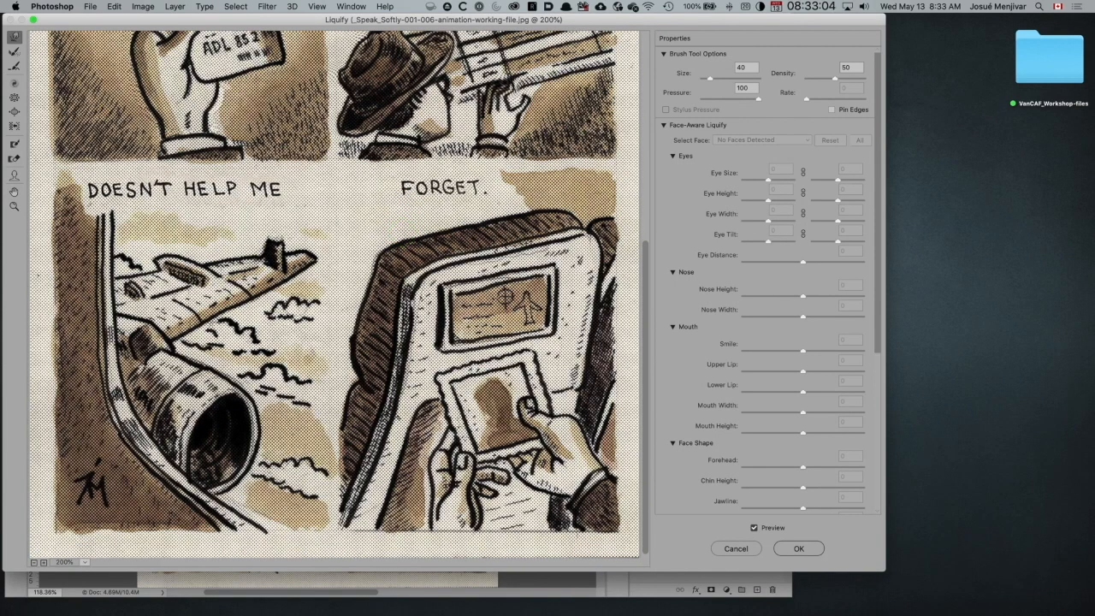
{"action": "mouse_move", "coordinate": [298, 304]}
{"action": "left_mouse_down"}
{"action": "mouse_move", "coordinate": [224, 321]}
{"action": "mouse_move", "coordinate": [245, 325]}
{"action": "mouse_move", "coordinate": [189, 343]}
{"action": "left_mouse_up"}
{"action": "left_click", "coordinate": [224, 322]}
{"action": "left_click", "coordinate": [212, 344]}
{"action": "mouse_move", "coordinate": [253, 369]}
{"action": "left_mouse_down"}
{"action": "mouse_move", "coordinate": [301, 378]}
{"action": "mouse_move", "coordinate": [303, 403]}
{"action": "mouse_move", "coordinate": [259, 385]}
{"action": "left_mouse_up"}
{"action": "mouse_move", "coordinate": [317, 482]}
{"action": "left_mouse_down"}
{"action": "mouse_move", "coordinate": [300, 457]}
{"action": "mouse_move", "coordinate": [269, 457]}
{"action": "mouse_move", "coordinate": [261, 476]}
{"action": "mouse_move", "coordinate": [301, 494]}
{"action": "left_mouse_up"}
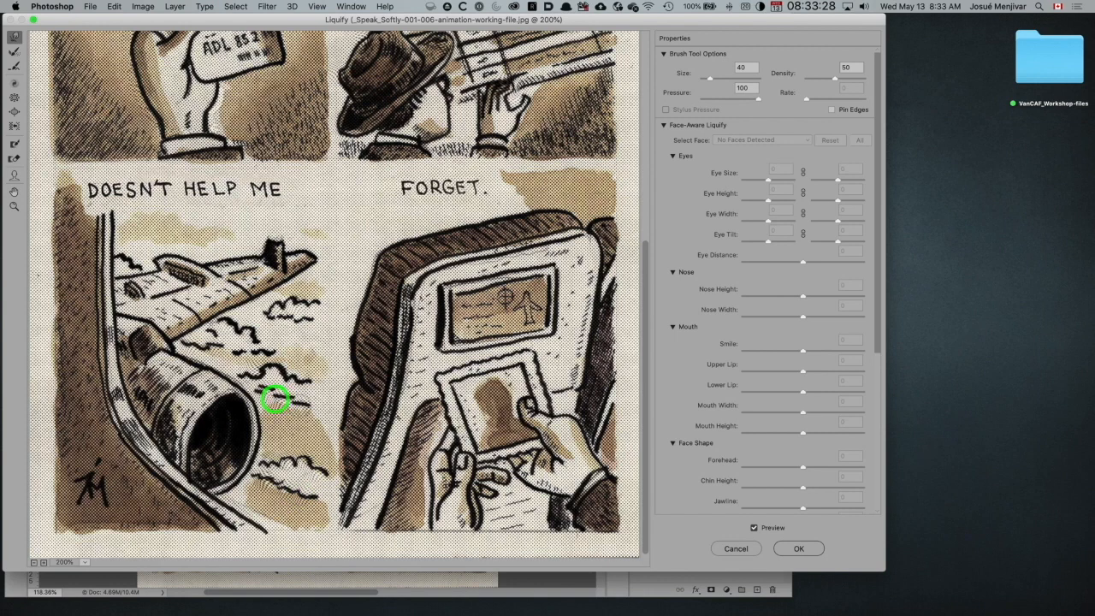
{"action": "left_click", "coordinate": [293, 405]}
Enlarge the Liquify brush to 90, warp the photo edges and the hands holding it in the fourth panel, and apply the filter
{"action": "key", "text": "bracketright"}
{"action": "key", "text": "bracketright"}
{"action": "key", "text": "bracketright"}
{"action": "left_click", "coordinate": [528, 364]}
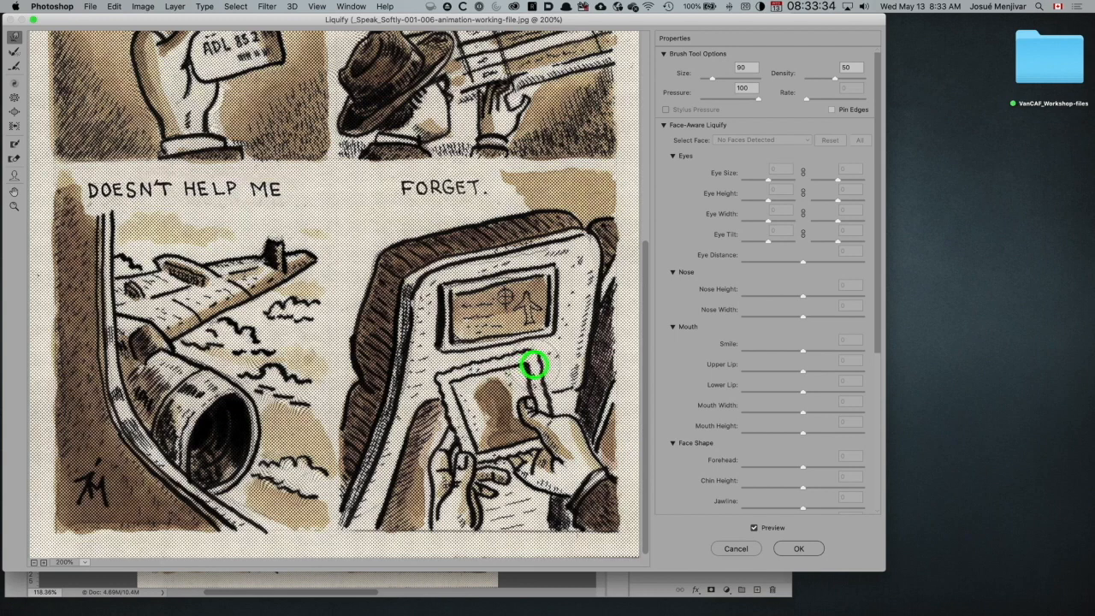
{"action": "left_click", "coordinate": [450, 378]}
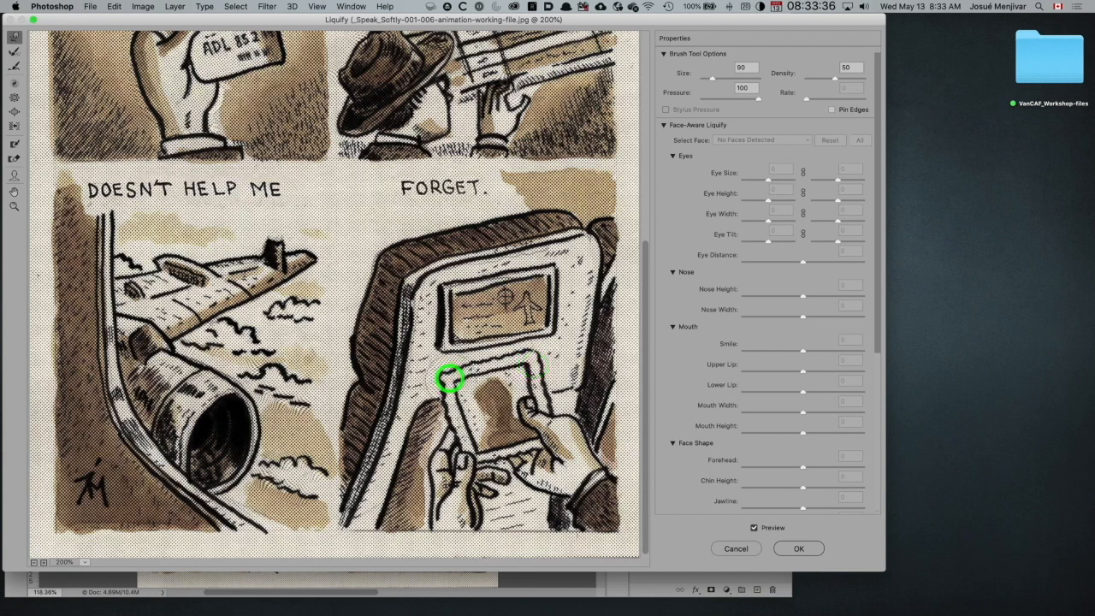
{"action": "left_click", "coordinate": [521, 410]}
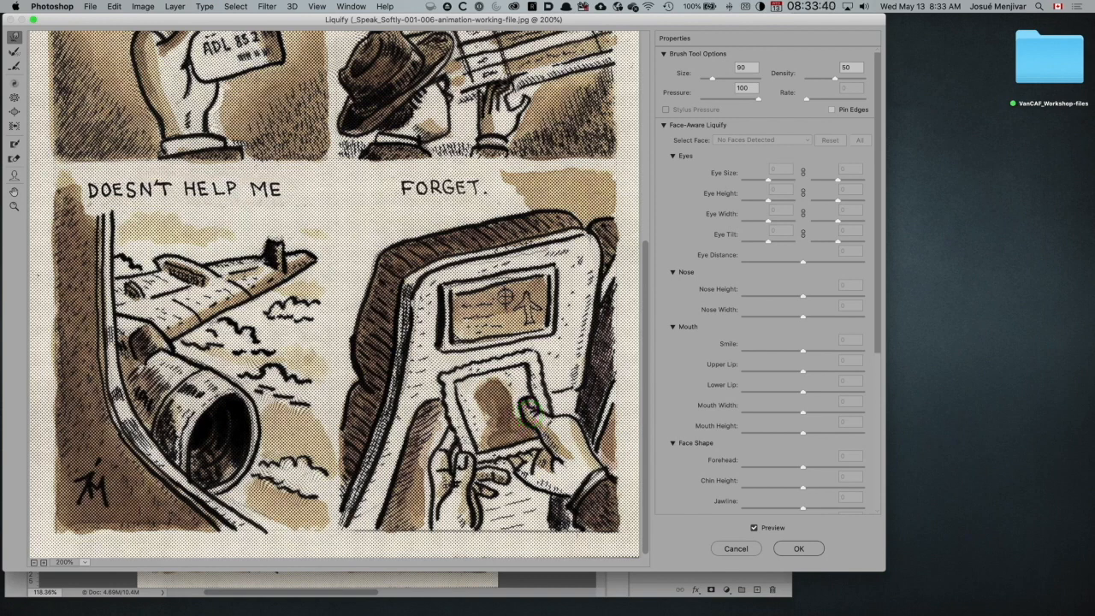
{"action": "left_click", "coordinate": [470, 469]}
{"action": "mouse_move", "coordinate": [470, 469]}
{"action": "left_mouse_down"}
{"action": "mouse_move", "coordinate": [500, 488]}
{"action": "mouse_move", "coordinate": [560, 484]}
{"action": "mouse_move", "coordinate": [578, 452]}
{"action": "left_mouse_up"}
{"action": "left_click", "coordinate": [558, 484]}
{"action": "mouse_move", "coordinate": [506, 398]}
{"action": "left_mouse_down"}
{"action": "mouse_move", "coordinate": [450, 379]}
{"action": "mouse_move", "coordinate": [530, 364]}
{"action": "left_mouse_up"}
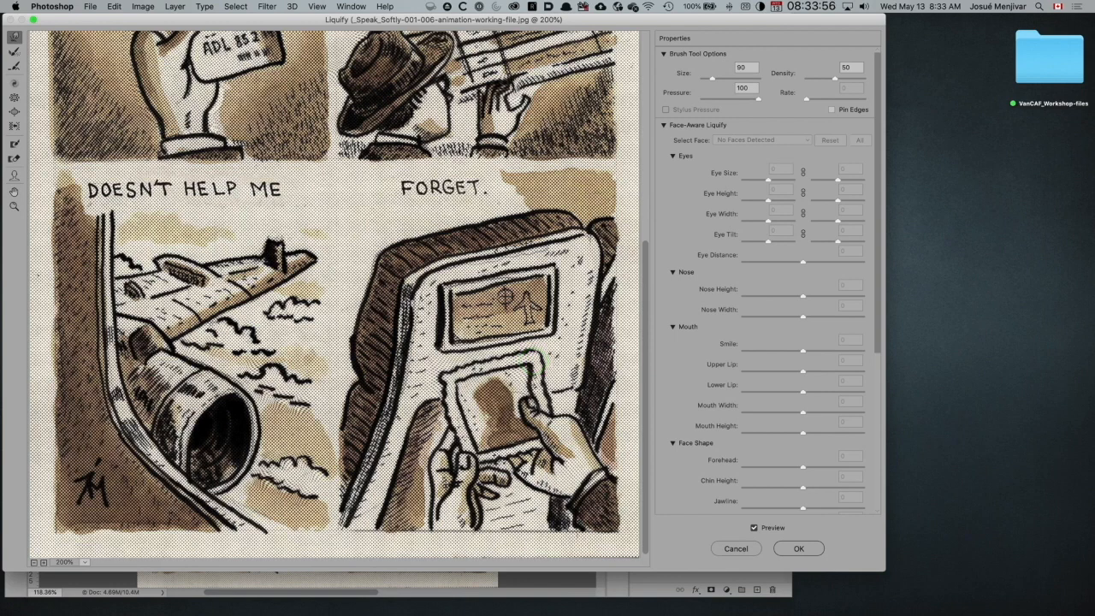
{"action": "left_click", "coordinate": [798, 549]}
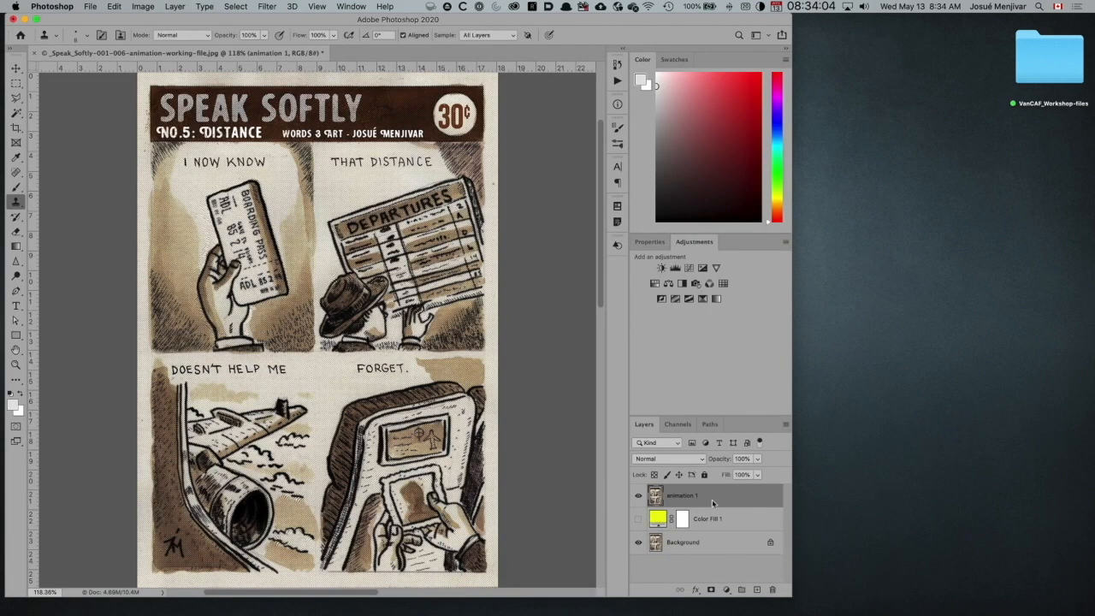
Toggle the animation 1 layer's visibility repeatedly to compare the warped artwork with the original background
{"action": "left_click", "coordinate": [638, 495]}
{"action": "left_click", "coordinate": [638, 496]}
{"action": "left_click", "coordinate": [638, 496]}
{"action": "left_click", "coordinate": [638, 496]}
{"action": "left_click", "coordinate": [638, 497]}
{"action": "left_click", "coordinate": [638, 496]}
{"action": "left_click", "coordinate": [638, 496]}
{"action": "left_click", "coordinate": [638, 496]}
{"action": "left_click", "coordinate": [638, 496]}
{"action": "left_click", "coordinate": [638, 496]}
{"action": "left_click", "coordinate": [638, 496]}
{"action": "left_click", "coordinate": [638, 496]}
{"action": "left_click", "coordinate": [638, 496]}
{"action": "left_click", "coordinate": [638, 496]}
{"action": "left_click", "coordinate": [638, 496]}
{"action": "left_click", "coordinate": [638, 496]}
{"action": "left_click", "coordinate": [638, 496]}
{"action": "left_click", "coordinate": [638, 496]}
{"action": "left_click", "coordinate": [638, 496]}
{"action": "left_click", "coordinate": [638, 496]}
{"action": "left_click", "coordinate": [638, 496]}
{"action": "left_click", "coordinate": [638, 496]}
{"action": "left_click", "coordinate": [638, 496]}
{"action": "left_click", "coordinate": [638, 496]}
{"action": "left_click", "coordinate": [639, 496]}
{"action": "left_click", "coordinate": [638, 497]}
{"action": "left_click", "coordinate": [639, 496]}
{"action": "left_click", "coordinate": [638, 496]}
{"action": "left_click", "coordinate": [638, 496]}
{"action": "left_click", "coordinate": [638, 496]}
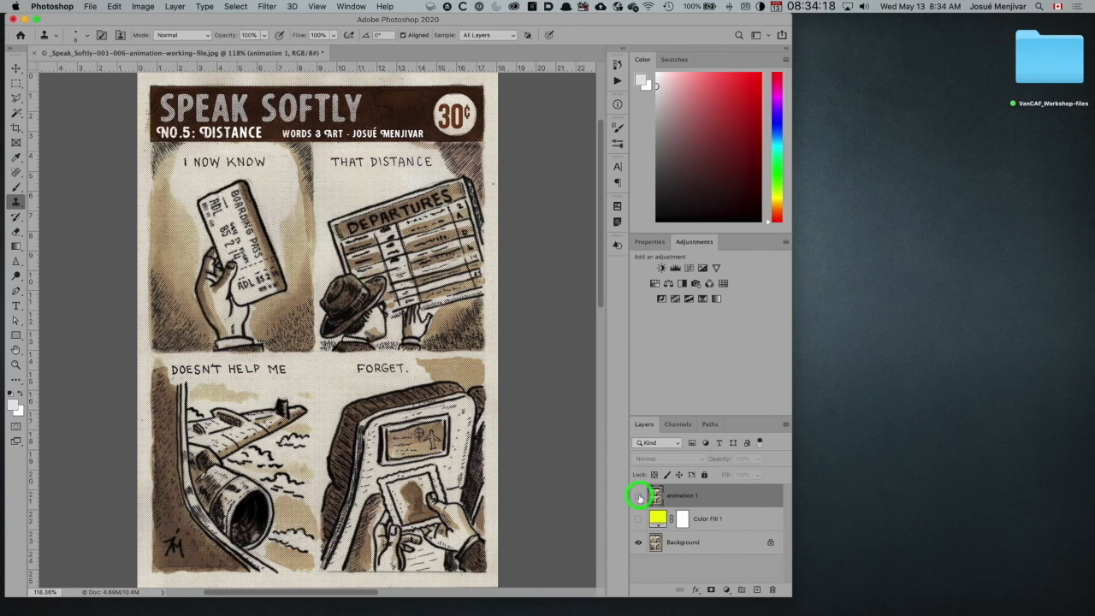
{"action": "left_click", "coordinate": [638, 496]}
{"action": "left_click", "coordinate": [638, 496]}
{"action": "left_click", "coordinate": [638, 496]}
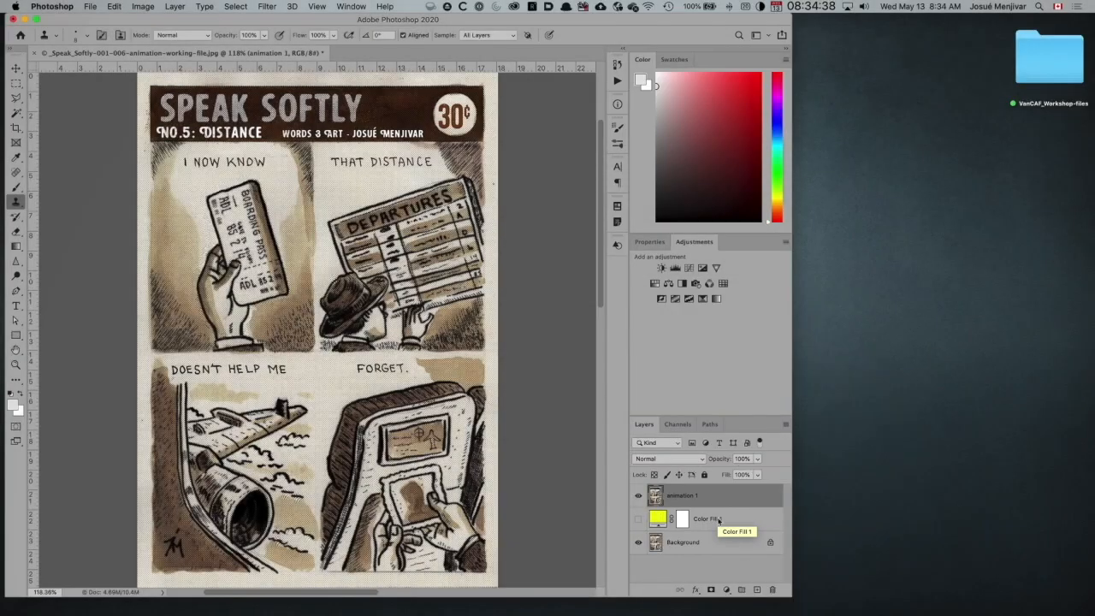
Delete the Color Fill 1 layer and duplicate the animation 1 layer
{"action": "left_click_drag", "start_coordinate": [719, 519], "coordinate": [773, 588]}
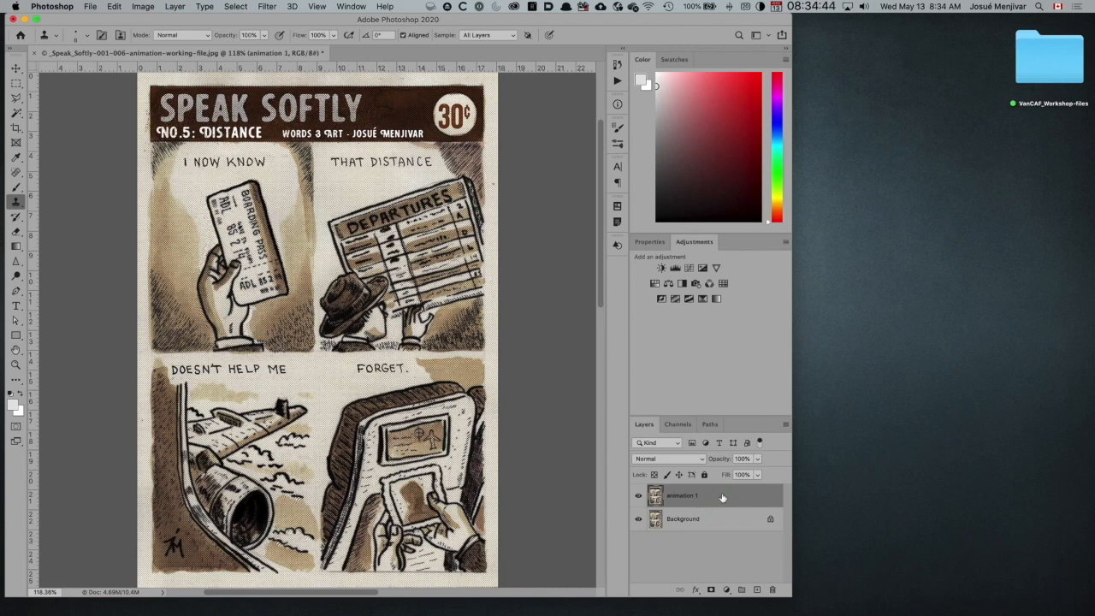
{"action": "left_click_drag", "start_coordinate": [722, 498], "coordinate": [756, 590]}
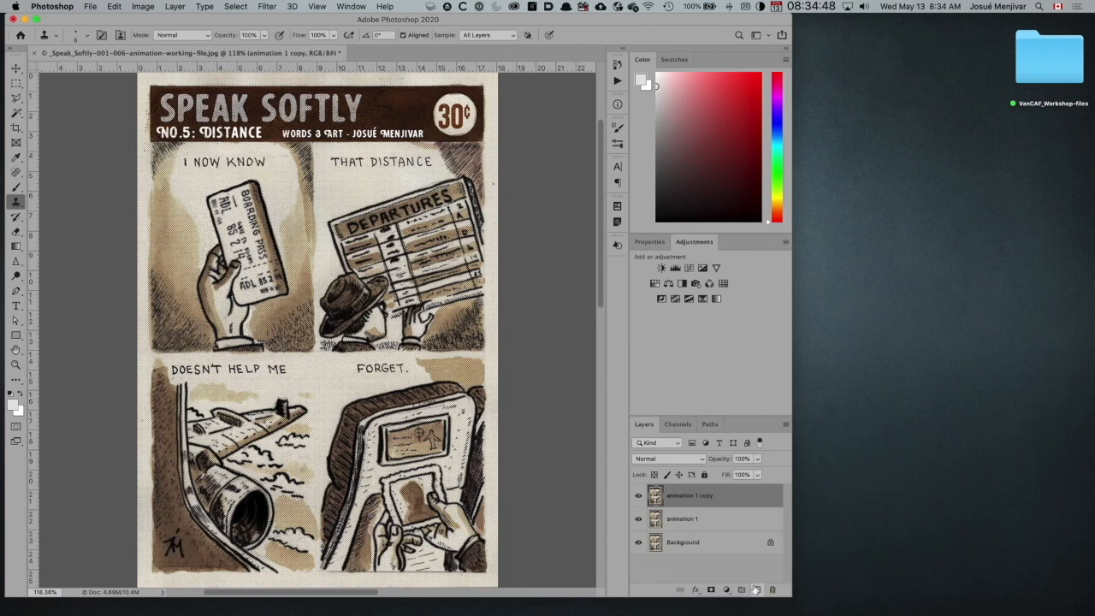
Rename the duplicated layer as animation 2
{"action": "left_click", "coordinate": [703, 496]}
{"action": "double_click", "coordinate": [703, 496]}
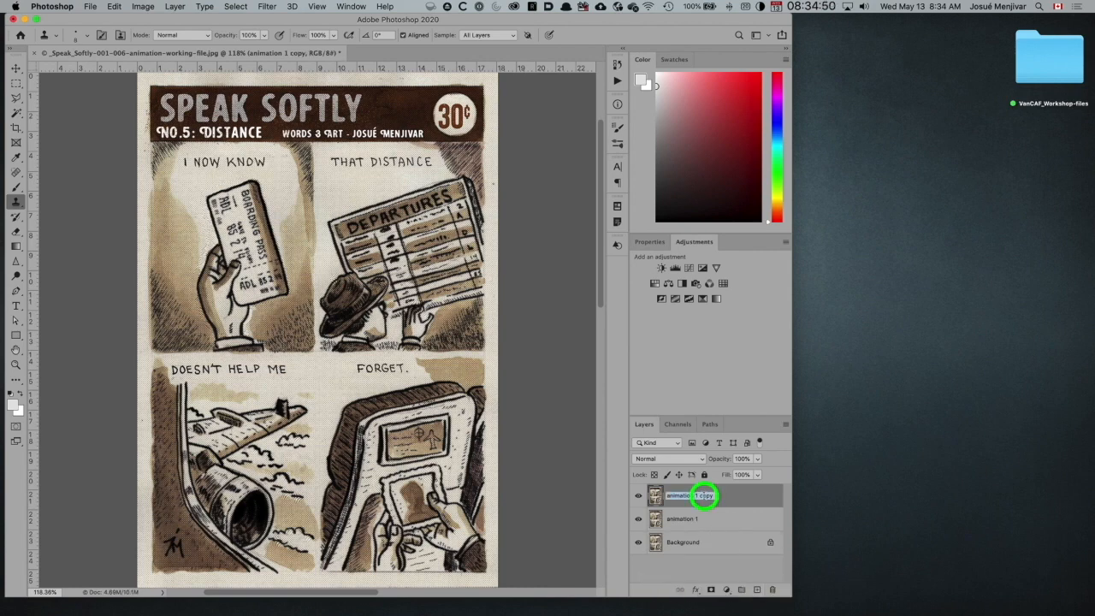
{"action": "left_click_drag", "start_coordinate": [696, 496], "coordinate": [724, 495]}
{"action": "type", "text": "2"}
{"action": "left_click", "coordinate": [725, 496]}
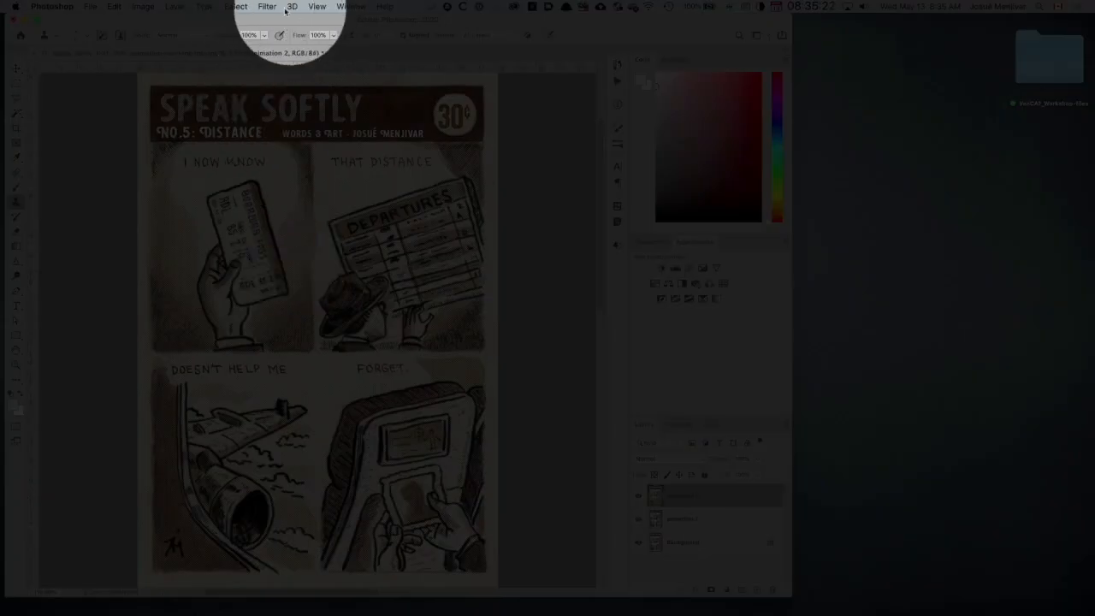
Open the animation 2 layer in the Liquify filter to work on the first panel's boarding pass
{"action": "left_click", "coordinate": [266, 7]}
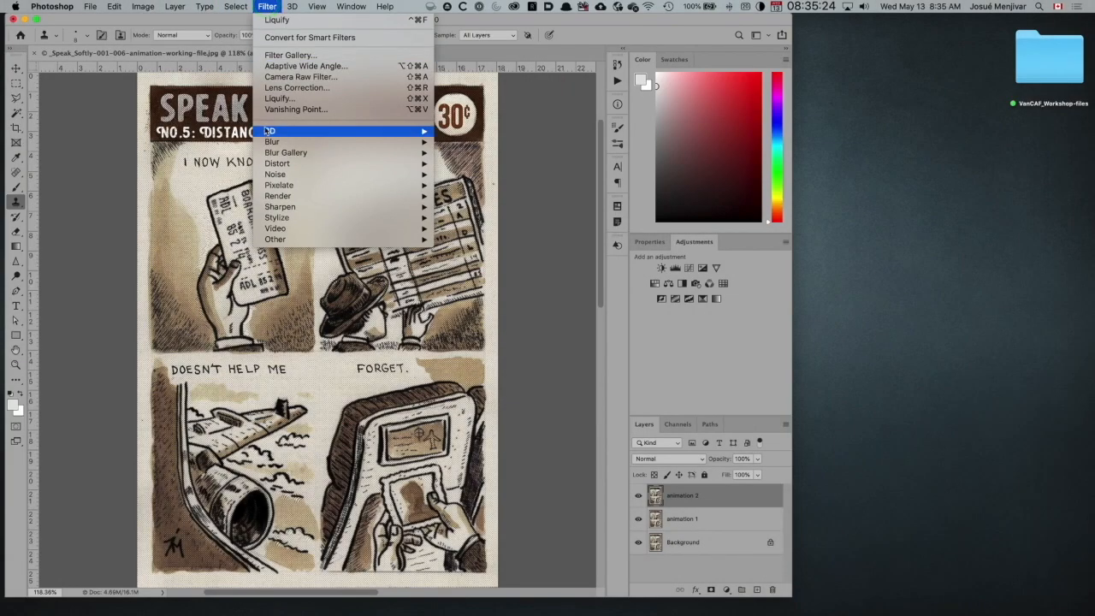
{"action": "left_click", "coordinate": [270, 100]}
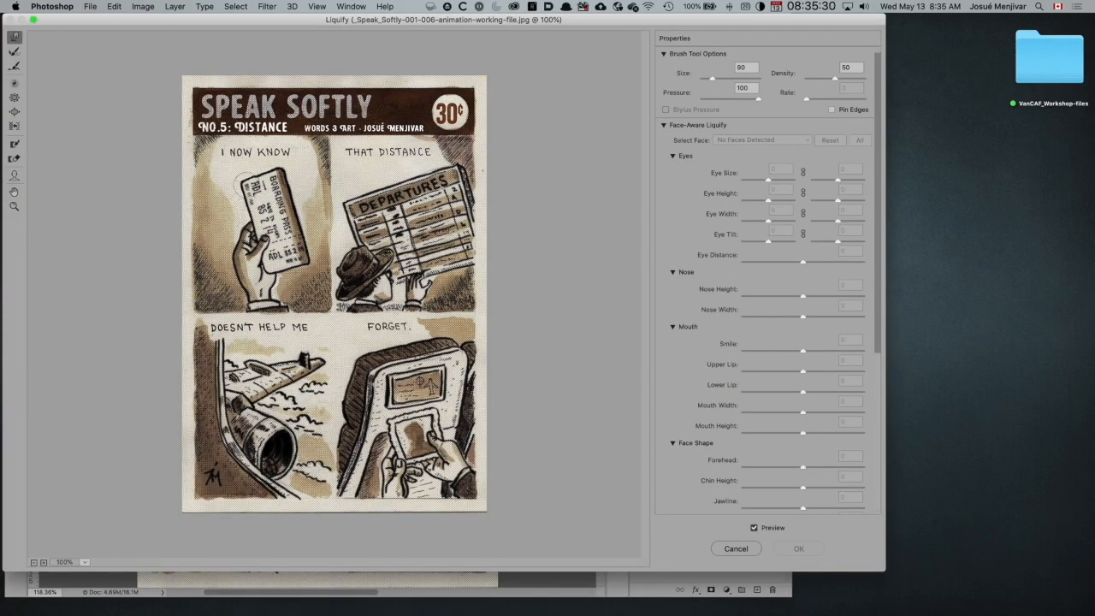
{"action": "key", "text": "super+plus"}
{"action": "key", "text": "super+plus"}
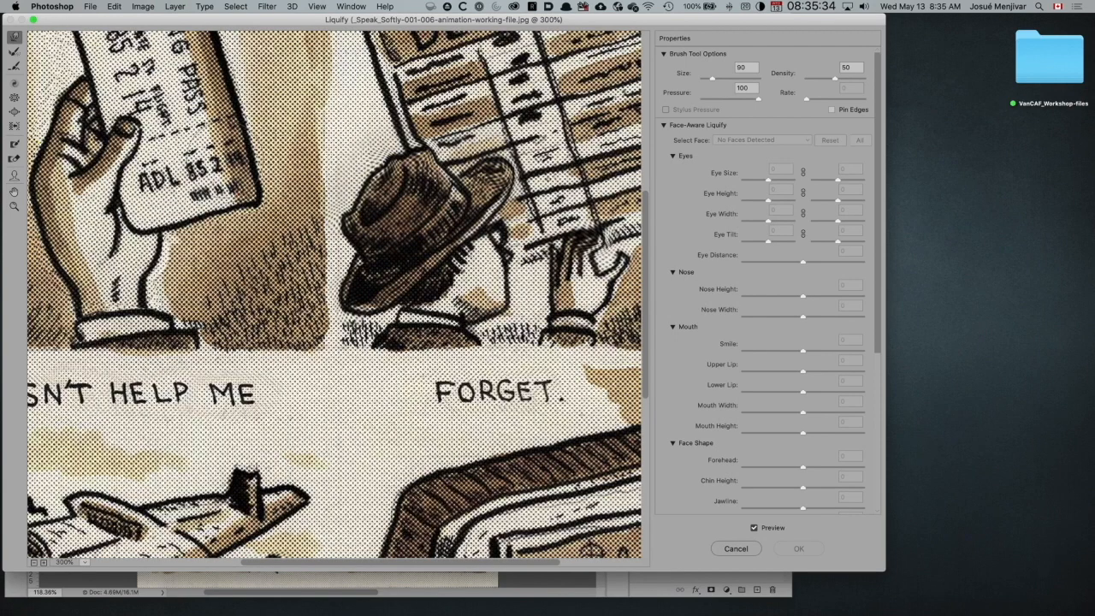
{"action": "scroll", "coordinate": [334, 294], "scroll_direction": "up", "scroll_amount": 5}
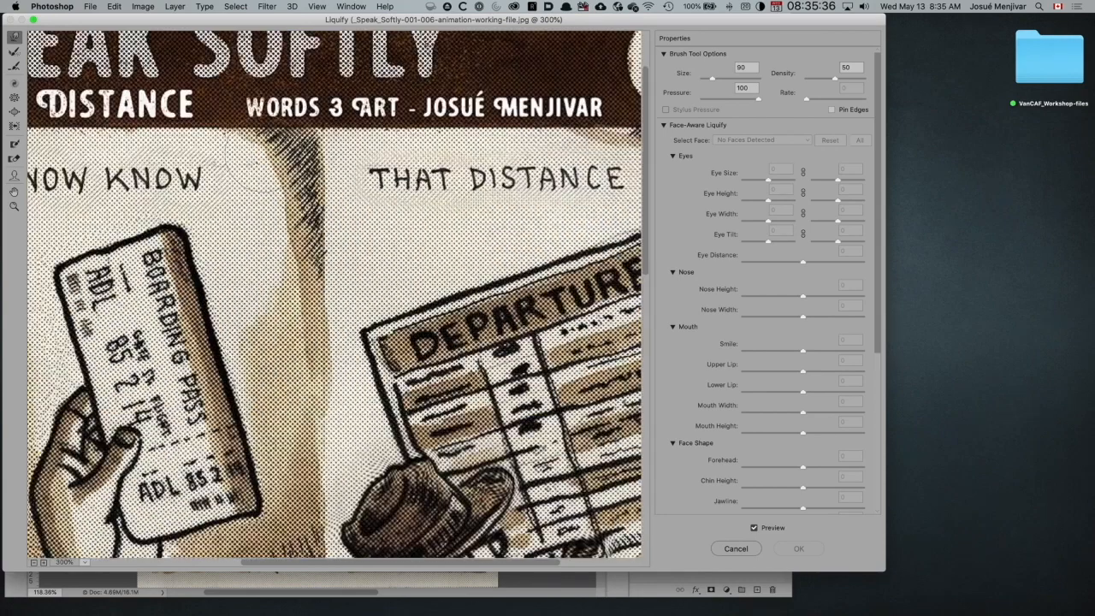
{"action": "scroll", "coordinate": [335, 294], "scroll_direction": "left", "scroll_amount": 2}
{"action": "scroll", "coordinate": [335, 294], "scroll_direction": "down", "scroll_amount": 4}
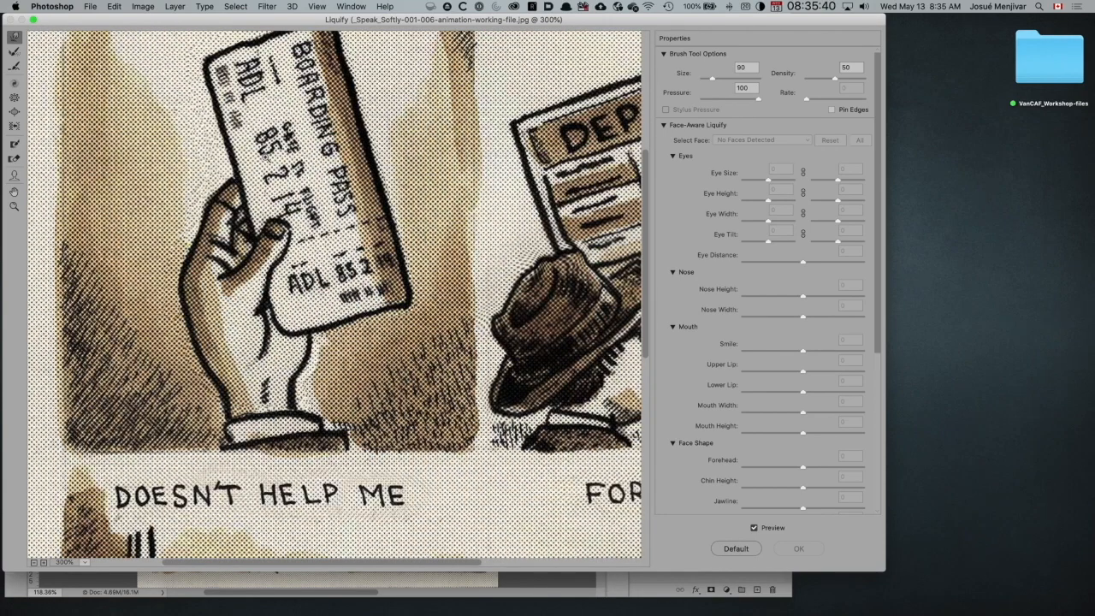
{"action": "key", "text": "super+plus"}
{"action": "key", "text": "super+minus"}
{"action": "key", "text": "super+minus"}
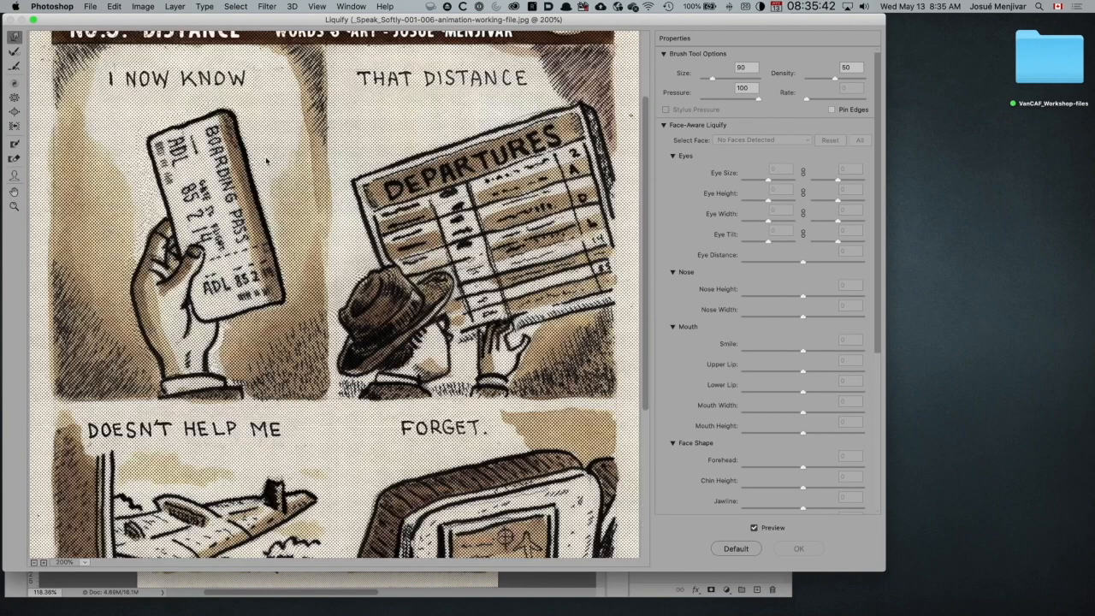
{"action": "key", "text": "super+plus"}
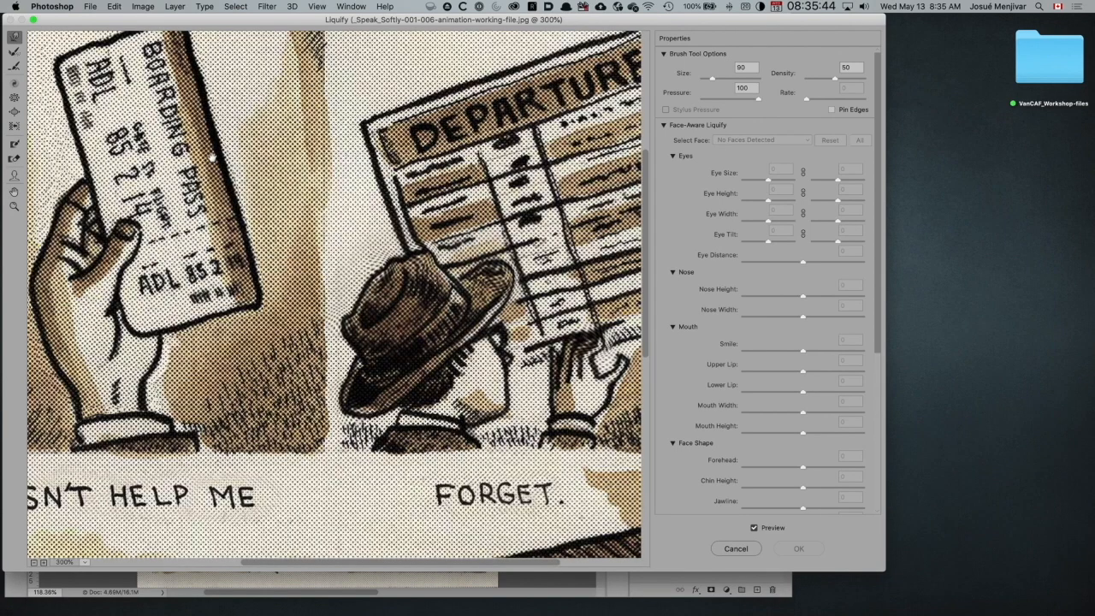
{"action": "left_click_drag", "start_coordinate": [231, 162], "coordinate": [442, 231]}
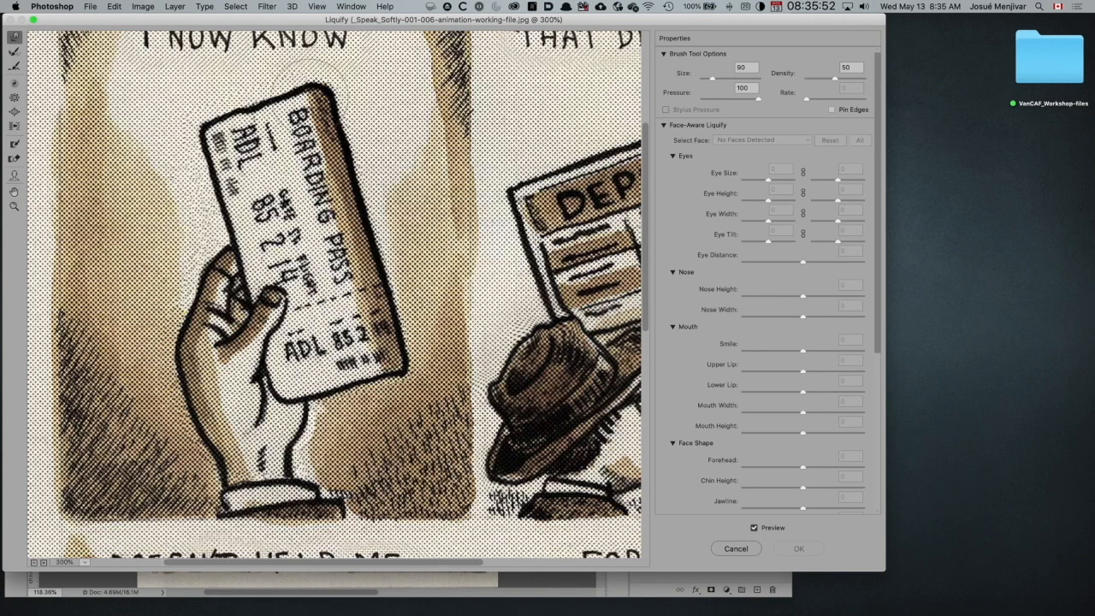
Warp the boarding pass corners and the fingers, wrist and cuff of the hand in the first panel with the size 90 brush
{"action": "left_click_drag", "start_coordinate": [313, 98], "coordinate": [316, 94]}
{"action": "left_click_drag", "start_coordinate": [399, 364], "coordinate": [394, 362]}
{"action": "left_click_drag", "start_coordinate": [196, 125], "coordinate": [203, 128]}
{"action": "mouse_move", "coordinate": [303, 396]}
{"action": "left_mouse_down"}
{"action": "mouse_move", "coordinate": [281, 307]}
{"action": "mouse_move", "coordinate": [232, 266]}
{"action": "left_mouse_up"}
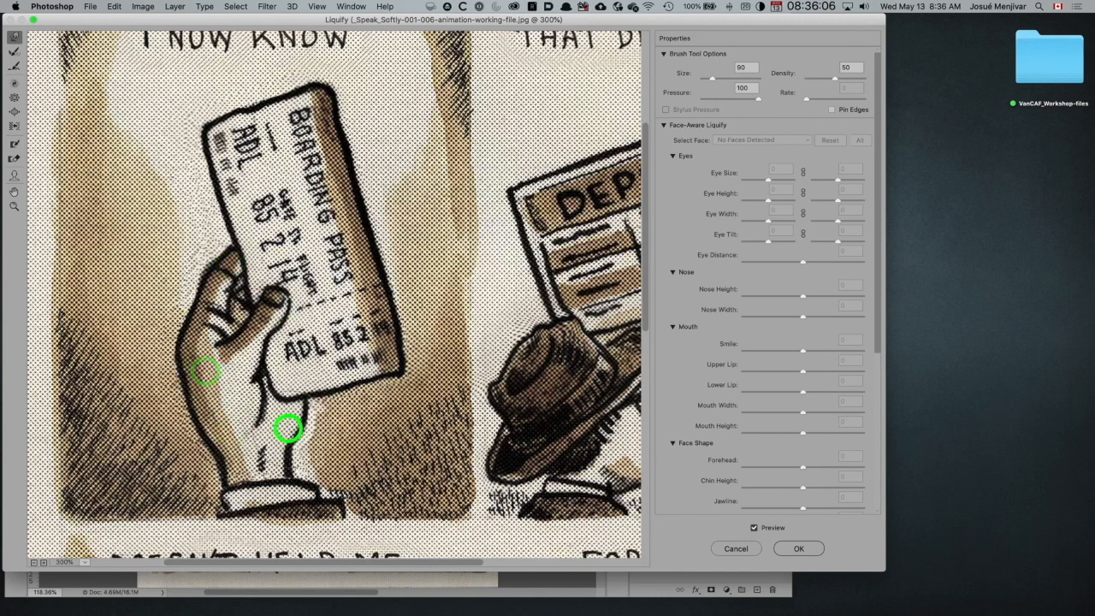
{"action": "mouse_move", "coordinate": [285, 428]}
{"action": "left_mouse_down"}
{"action": "mouse_move", "coordinate": [322, 498]}
{"action": "mouse_move", "coordinate": [237, 495]}
{"action": "left_mouse_up"}
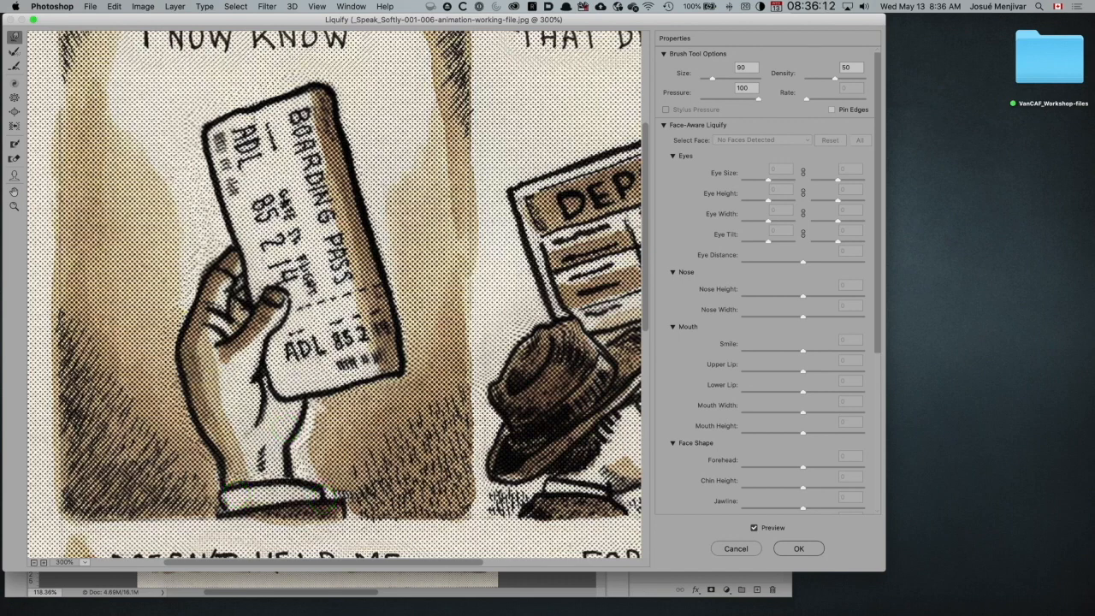
Reduce the Liquify brush size to 45 and warp the brim and crown of the man's hat in the second panel
{"action": "left_click_drag", "start_coordinate": [533, 419], "coordinate": [223, 391]}
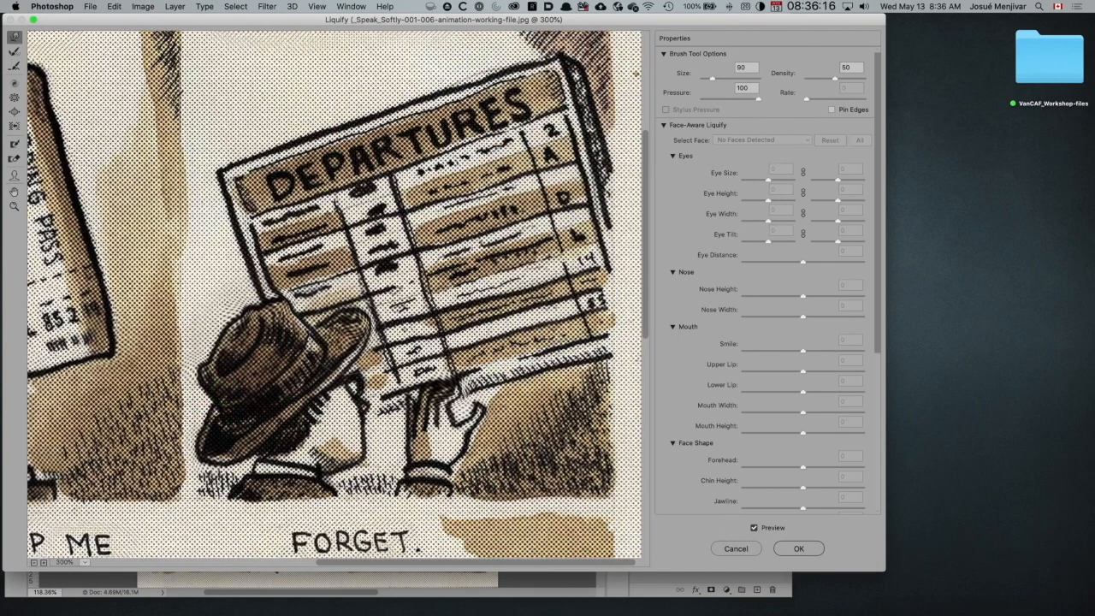
{"action": "key", "text": "["}
{"action": "key", "text": "["}
{"action": "key", "text": "["}
{"action": "key", "text": "["}
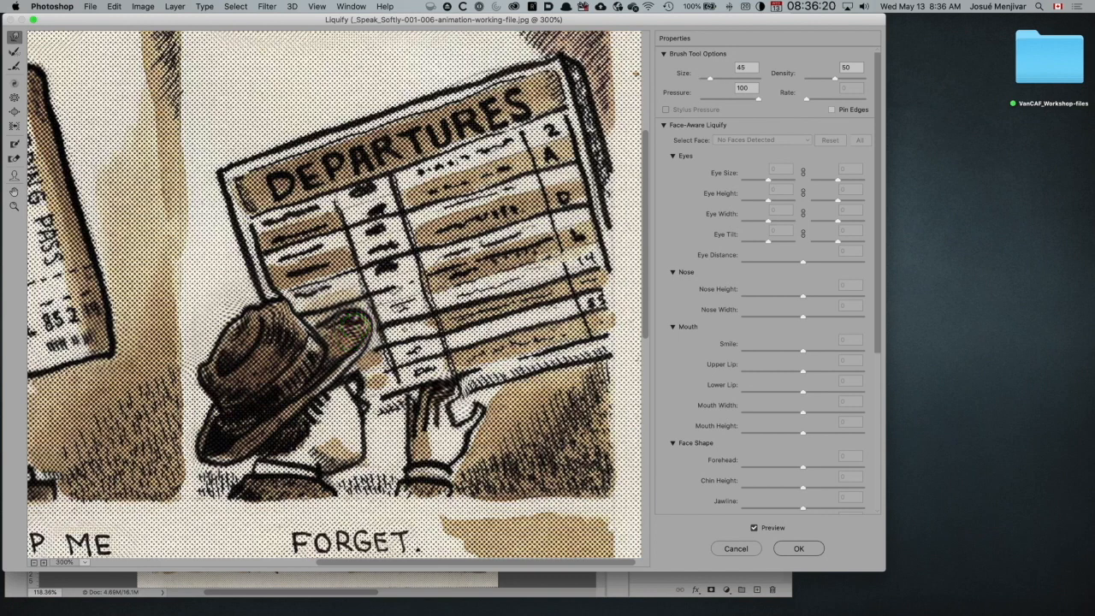
{"action": "left_click_drag", "start_coordinate": [349, 323], "coordinate": [359, 320]}
{"action": "left_click_drag", "start_coordinate": [283, 311], "coordinate": [255, 312]}
{"action": "mouse_move", "coordinate": [208, 371]}
{"action": "left_mouse_down"}
{"action": "mouse_move", "coordinate": [202, 443]}
{"action": "mouse_move", "coordinate": [207, 425]}
{"action": "mouse_move", "coordinate": [221, 460]}
{"action": "left_mouse_up"}
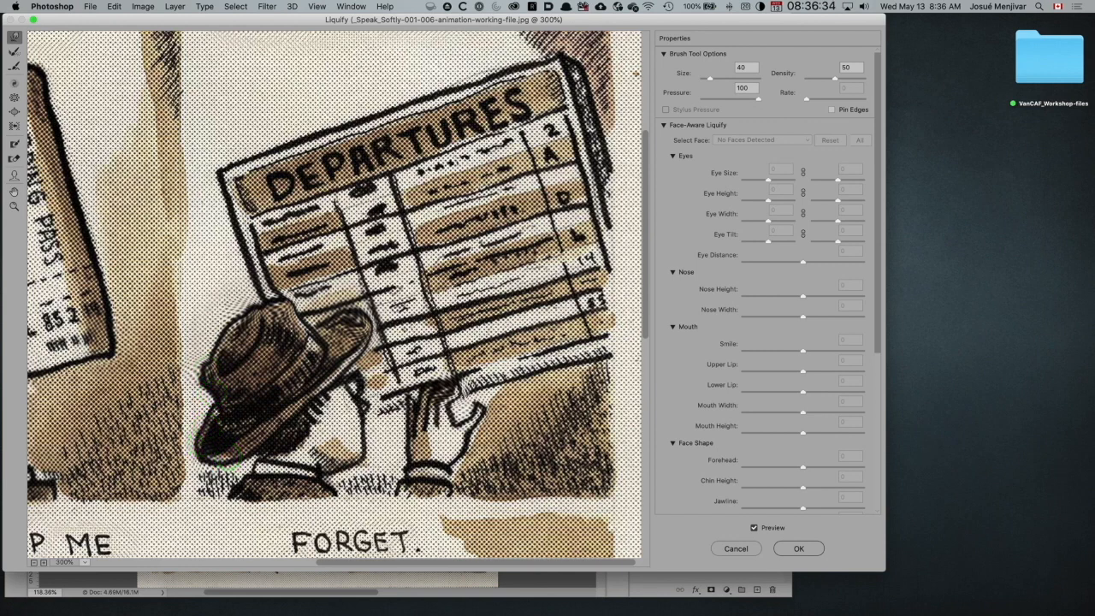
Enlarge the Liquify brush to 90 and warp the man's face, raised hand and sleeve cuff in the second panel
{"action": "key", "text": "bracketright"}
{"action": "left_click_drag", "start_coordinate": [353, 407], "coordinate": [334, 442]}
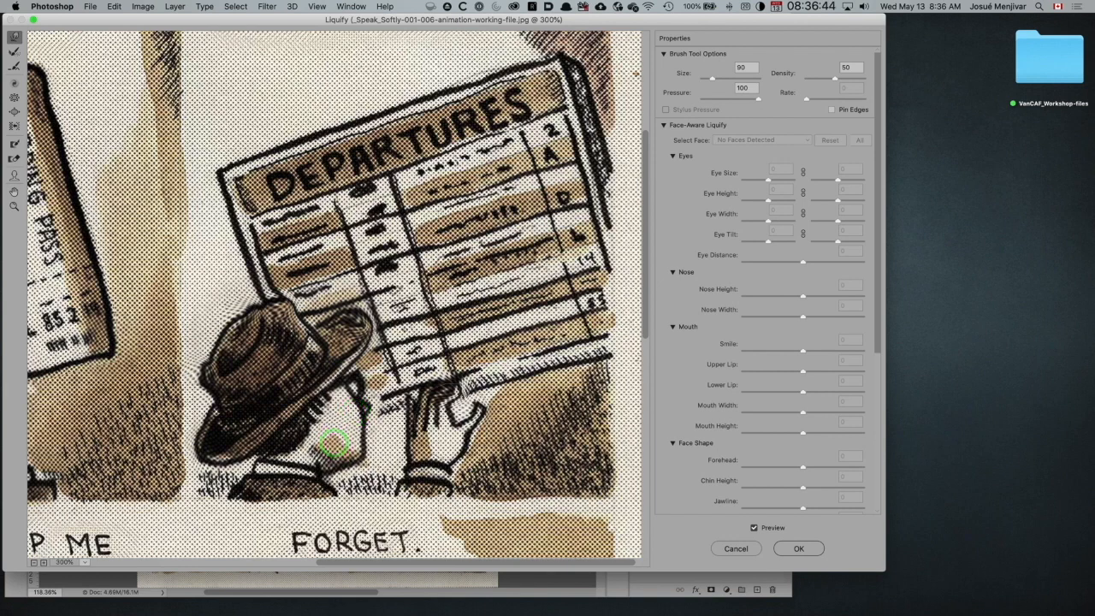
{"action": "left_click_drag", "start_coordinate": [473, 418], "coordinate": [469, 417]}
{"action": "left_click", "coordinate": [421, 482]}
{"action": "left_click_drag", "start_coordinate": [422, 482], "coordinate": [411, 477]}
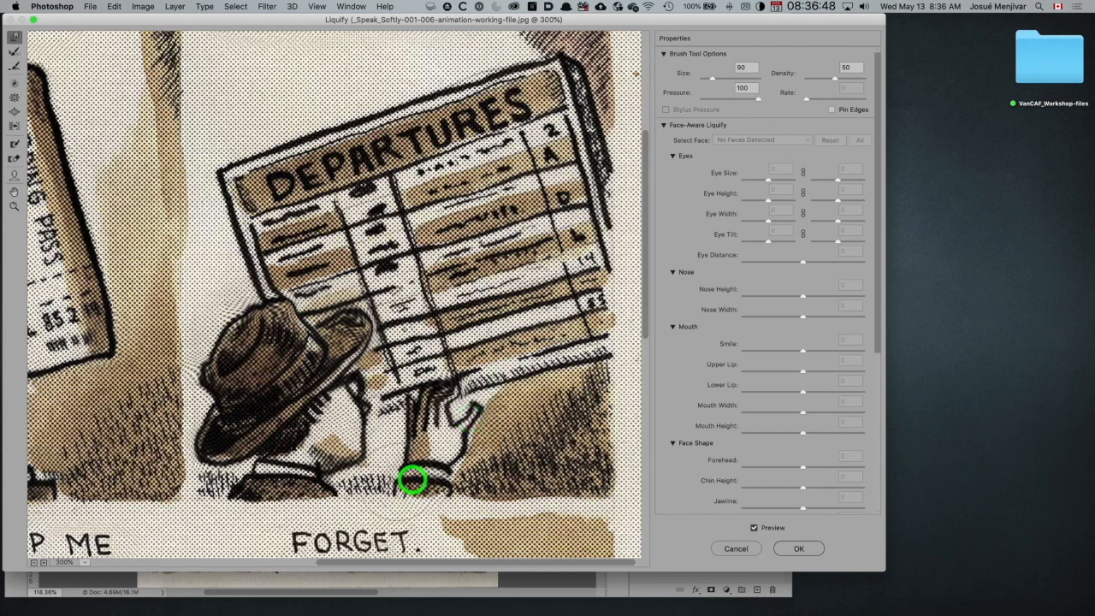
Reduce the Liquify brush size to 35 and warp the clouds below the airplane wing in the third panel
{"action": "mouse_move", "coordinate": [328, 488]}
{"action": "left_mouse_down"}
{"action": "mouse_move", "coordinate": [306, 442]}
{"action": "mouse_move", "coordinate": [431, 219]}
{"action": "left_mouse_up"}
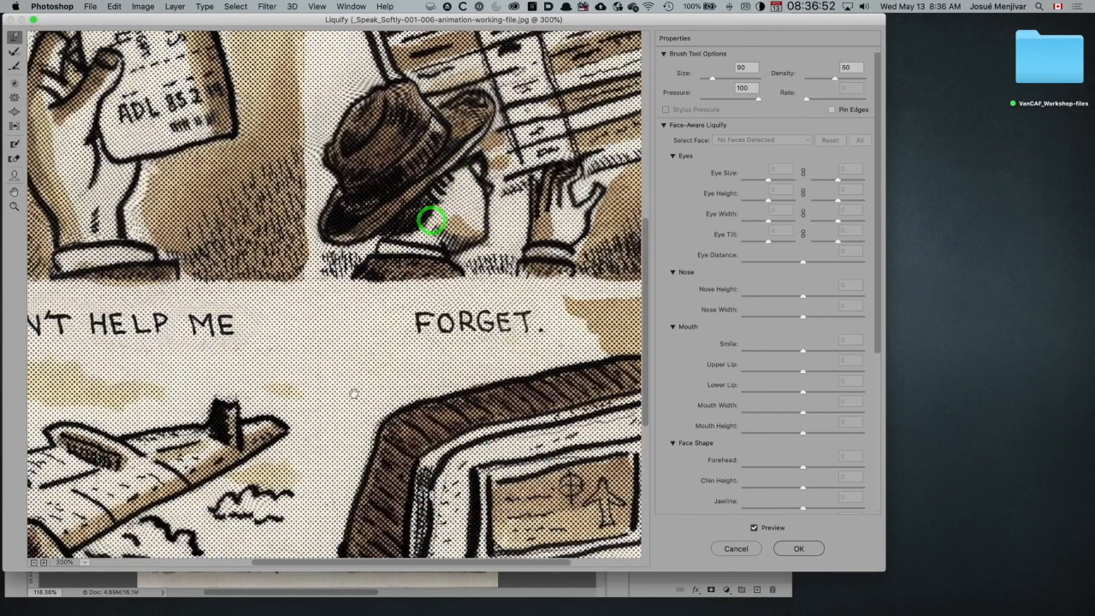
{"action": "left_click_drag", "start_coordinate": [356, 390], "coordinate": [414, 246]}
{"action": "mouse_move", "coordinate": [362, 340]}
{"action": "left_mouse_down"}
{"action": "mouse_move", "coordinate": [413, 268]}
{"action": "mouse_move", "coordinate": [445, 259]}
{"action": "mouse_move", "coordinate": [358, 265]}
{"action": "left_mouse_up"}
{"action": "key", "text": "bracketleft"}
{"action": "key", "text": "bracketleft"}
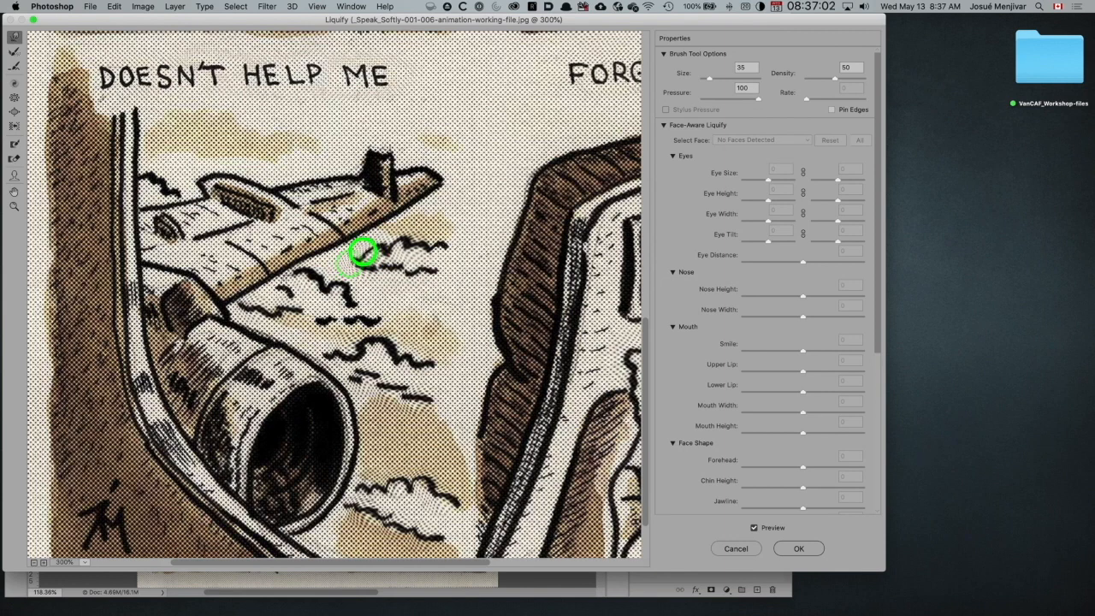
{"action": "mouse_move", "coordinate": [363, 252]}
{"action": "left_mouse_down"}
{"action": "mouse_move", "coordinate": [437, 249]}
{"action": "mouse_move", "coordinate": [420, 267]}
{"action": "mouse_move", "coordinate": [337, 285]}
{"action": "mouse_move", "coordinate": [295, 270]}
{"action": "mouse_move", "coordinate": [311, 273]}
{"action": "mouse_move", "coordinate": [300, 268]}
{"action": "mouse_move", "coordinate": [289, 288]}
{"action": "mouse_move", "coordinate": [264, 286]}
{"action": "mouse_move", "coordinate": [247, 308]}
{"action": "left_mouse_up"}
Reduce the Liquify brush size to 25 and warp the cloud lines beside the engine and the tan patches above the wing in the third panel
{"action": "key", "text": "["}
{"action": "key", "text": "["}
{"action": "key", "text": "["}
{"action": "key", "text": "["}
{"action": "key", "text": "["}
{"action": "mouse_move", "coordinate": [334, 320]}
{"action": "left_mouse_down"}
{"action": "mouse_move", "coordinate": [316, 318]}
{"action": "mouse_move", "coordinate": [360, 319]}
{"action": "mouse_move", "coordinate": [341, 319]}
{"action": "left_mouse_up"}
{"action": "mouse_move", "coordinate": [381, 321]}
{"action": "left_mouse_down"}
{"action": "mouse_move", "coordinate": [359, 320]}
{"action": "mouse_move", "coordinate": [365, 345]}
{"action": "mouse_move", "coordinate": [310, 348]}
{"action": "mouse_move", "coordinate": [332, 342]}
{"action": "left_mouse_up"}
{"action": "left_click_drag", "start_coordinate": [401, 388], "coordinate": [379, 384]}
{"action": "mouse_move", "coordinate": [398, 484]}
{"action": "left_mouse_down"}
{"action": "mouse_move", "coordinate": [366, 480]}
{"action": "mouse_move", "coordinate": [360, 509]}
{"action": "mouse_move", "coordinate": [347, 505]}
{"action": "mouse_move", "coordinate": [400, 536]}
{"action": "left_mouse_up"}
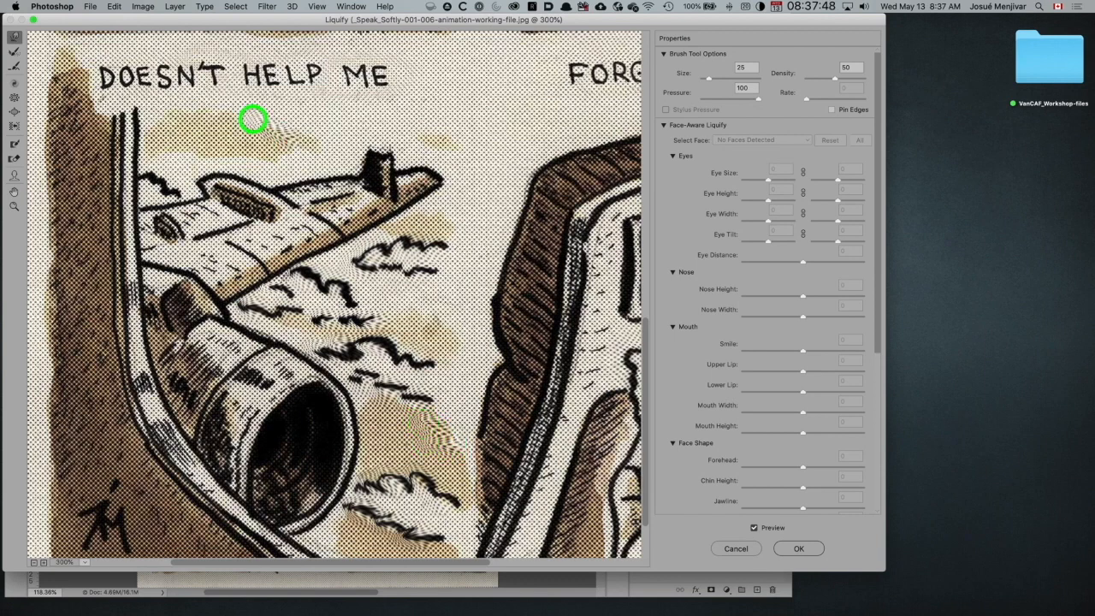
{"action": "left_click_drag", "start_coordinate": [276, 129], "coordinate": [164, 138]}
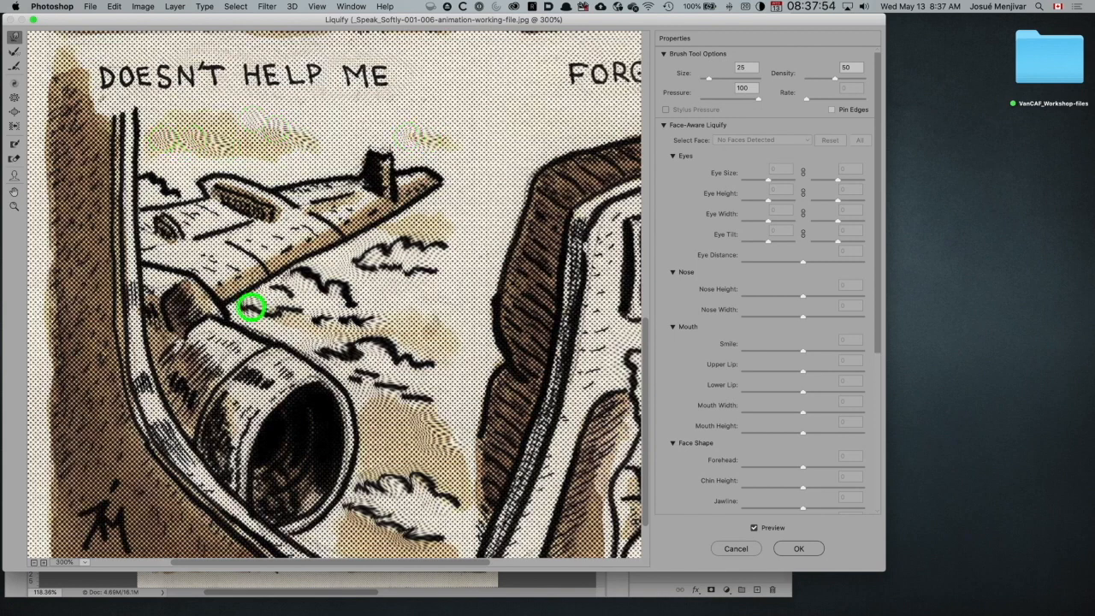
{"action": "left_click_drag", "start_coordinate": [338, 285], "coordinate": [316, 276]}
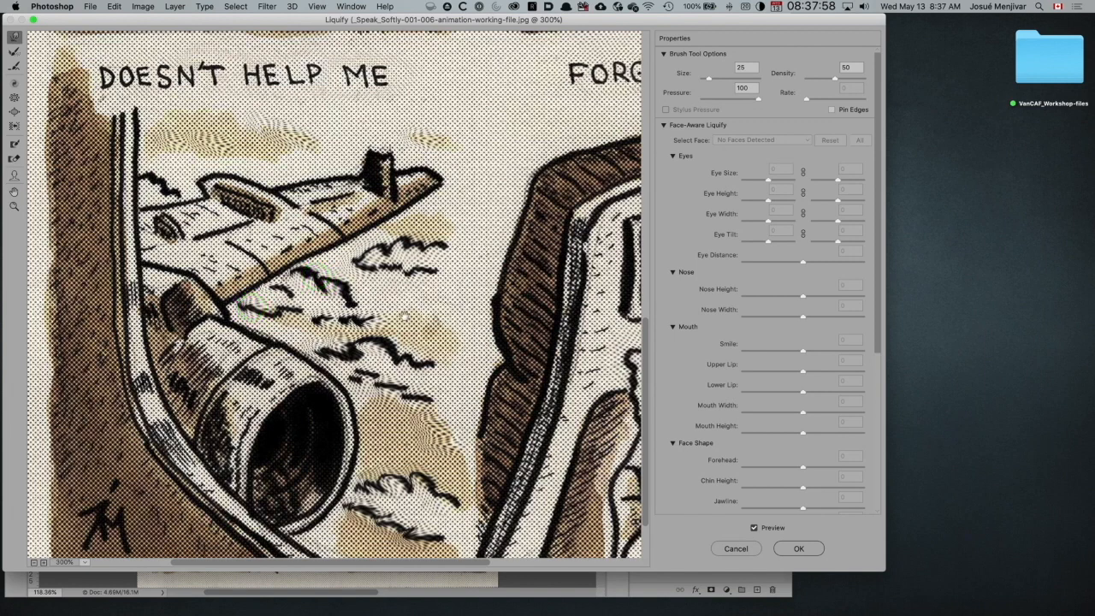
Enlarge the Liquify brush to 175 and warp the upper corner and side edge of the airplane seat in the fourth panel
{"action": "left_click_drag", "start_coordinate": [464, 330], "coordinate": [152, 271]}
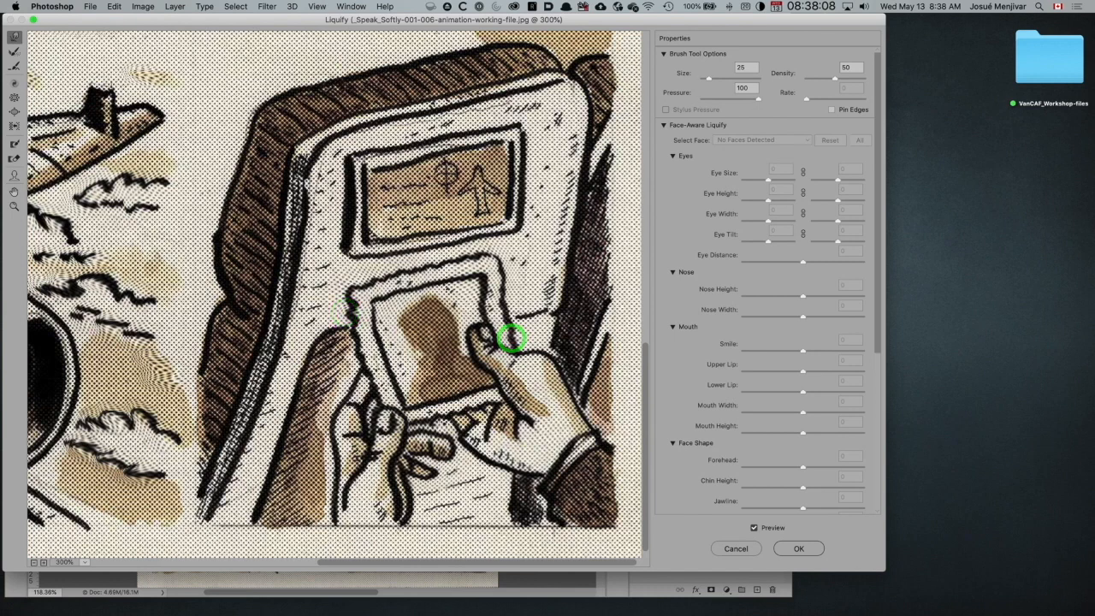
{"action": "key", "text": "]"}
{"action": "key", "text": "]"}
{"action": "key", "text": "]"}
{"action": "key", "text": "]"}
{"action": "key", "text": "]"}
{"action": "key", "text": "]"}
{"action": "key", "text": "]"}
{"action": "key", "text": "]"}
{"action": "key", "text": "]"}
{"action": "key", "text": "["}
{"action": "key", "text": "["}
{"action": "mouse_move", "coordinate": [267, 139]}
{"action": "left_mouse_down"}
{"action": "mouse_move", "coordinate": [298, 118]}
{"action": "mouse_move", "coordinate": [252, 217]}
{"action": "left_mouse_up"}
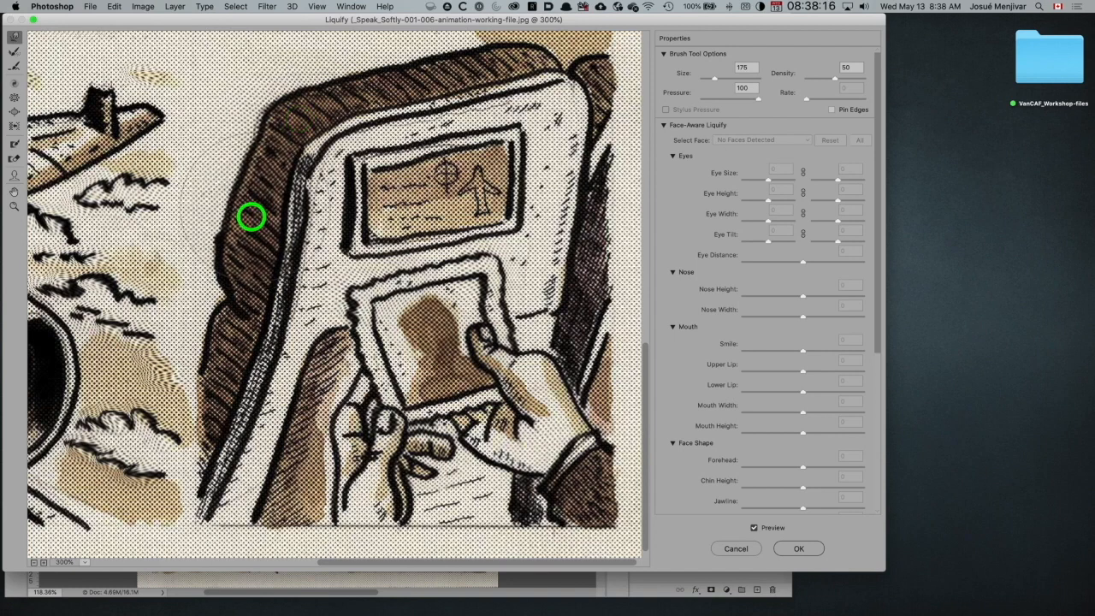
Reduce the Liquify brush size to 150, warp the top edge of the airplane seat in the fourth panel, and apply the filter
{"action": "key", "text": "space"}
{"action": "left_click_drag", "start_coordinate": [499, 111], "coordinate": [496, 208]}
{"action": "key", "text": "["}
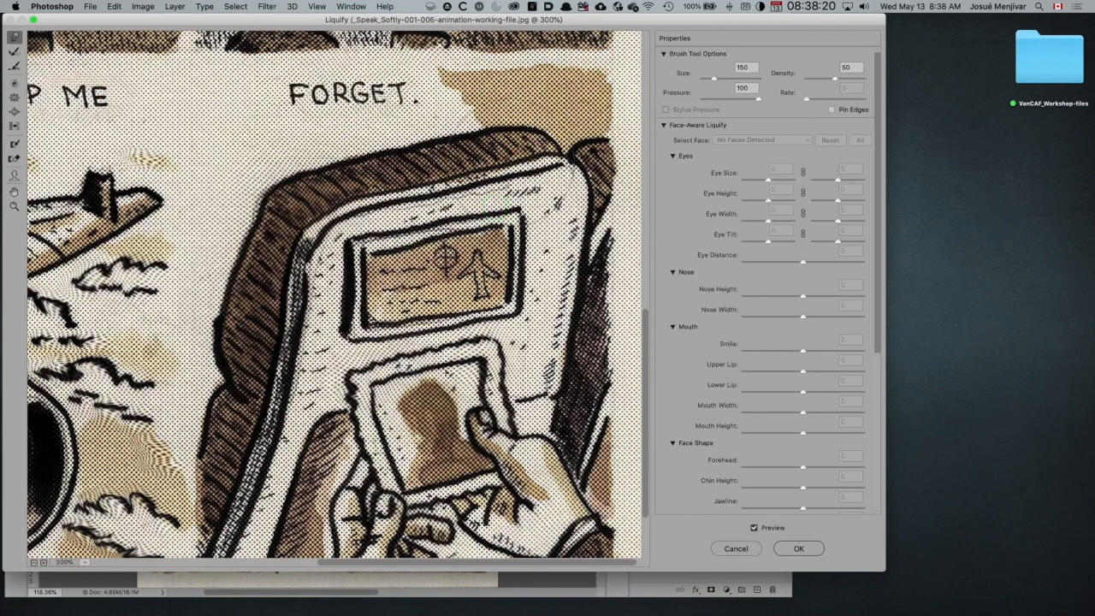
{"action": "left_click_drag", "start_coordinate": [508, 147], "coordinate": [534, 150]}
{"action": "left_click_drag", "start_coordinate": [399, 167], "coordinate": [349, 166]}
{"action": "left_click_drag", "start_coordinate": [445, 150], "coordinate": [470, 146]}
{"action": "left_click", "coordinate": [806, 551]}
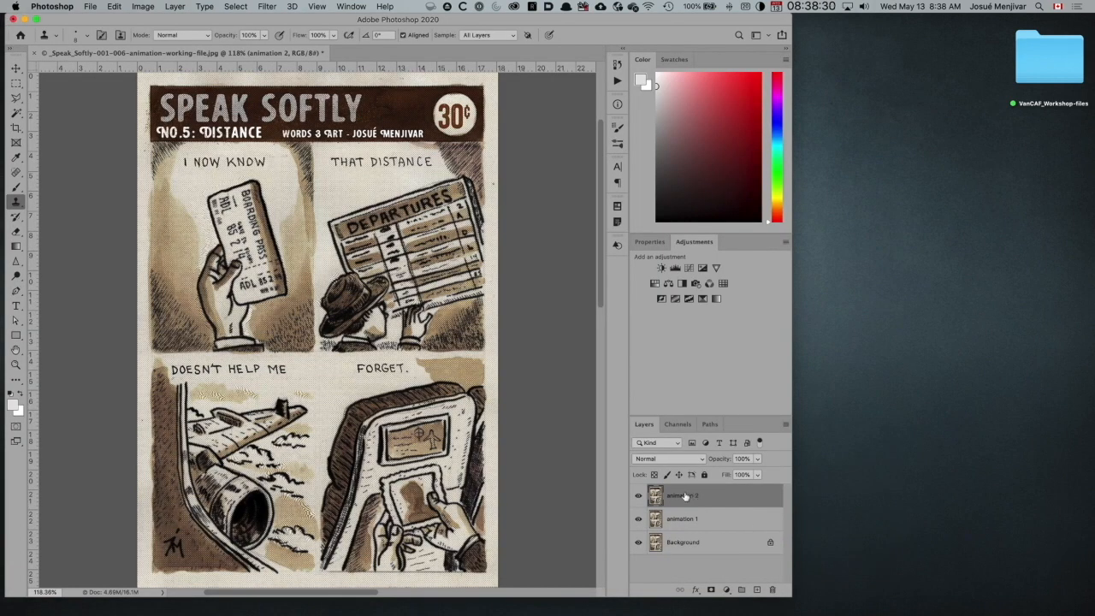
Toggle the animation 2 layer's visibility repeatedly to compare its warped artwork with the animation 1 layer
{"action": "left_click", "coordinate": [638, 497]}
{"action": "left_click", "coordinate": [638, 497]}
{"action": "left_click", "coordinate": [638, 497]}
{"action": "left_click", "coordinate": [638, 497]}
{"action": "left_click", "coordinate": [638, 497]}
{"action": "left_click", "coordinate": [639, 497]}
{"action": "left_click", "coordinate": [638, 497]}
{"action": "left_click", "coordinate": [638, 497]}
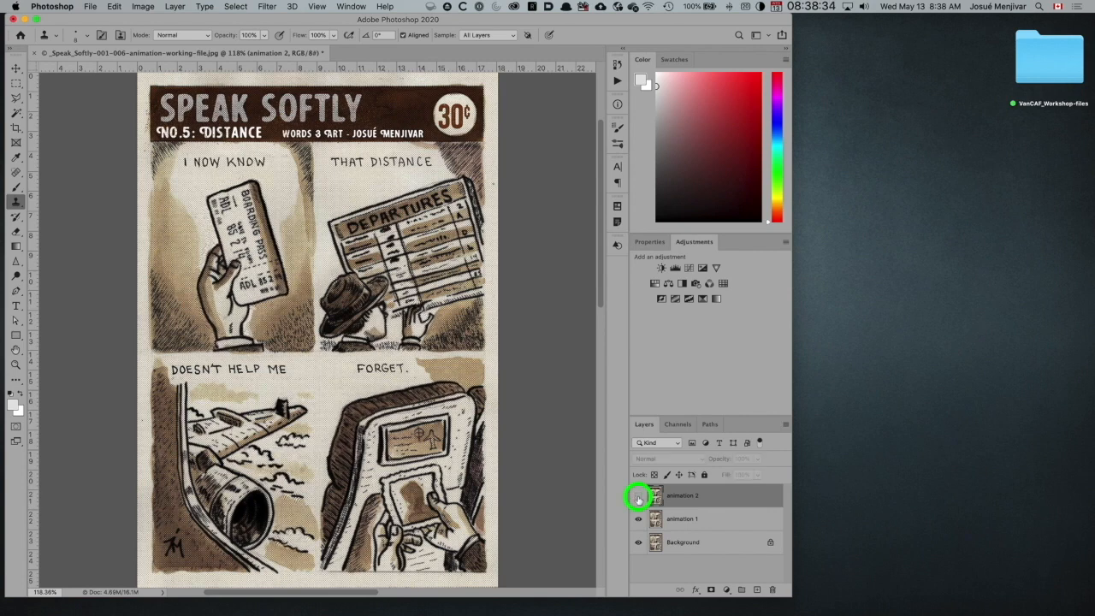
{"action": "left_click", "coordinate": [638, 497]}
{"action": "left_click", "coordinate": [638, 497]}
{"action": "left_click", "coordinate": [638, 497]}
{"action": "left_click", "coordinate": [639, 497]}
{"action": "left_click", "coordinate": [638, 497]}
{"action": "left_click", "coordinate": [638, 497]}
{"action": "left_click", "coordinate": [638, 497]}
{"action": "left_click", "coordinate": [638, 497]}
{"action": "left_click", "coordinate": [638, 497]}
{"action": "left_click", "coordinate": [639, 497]}
{"action": "left_click", "coordinate": [638, 497]}
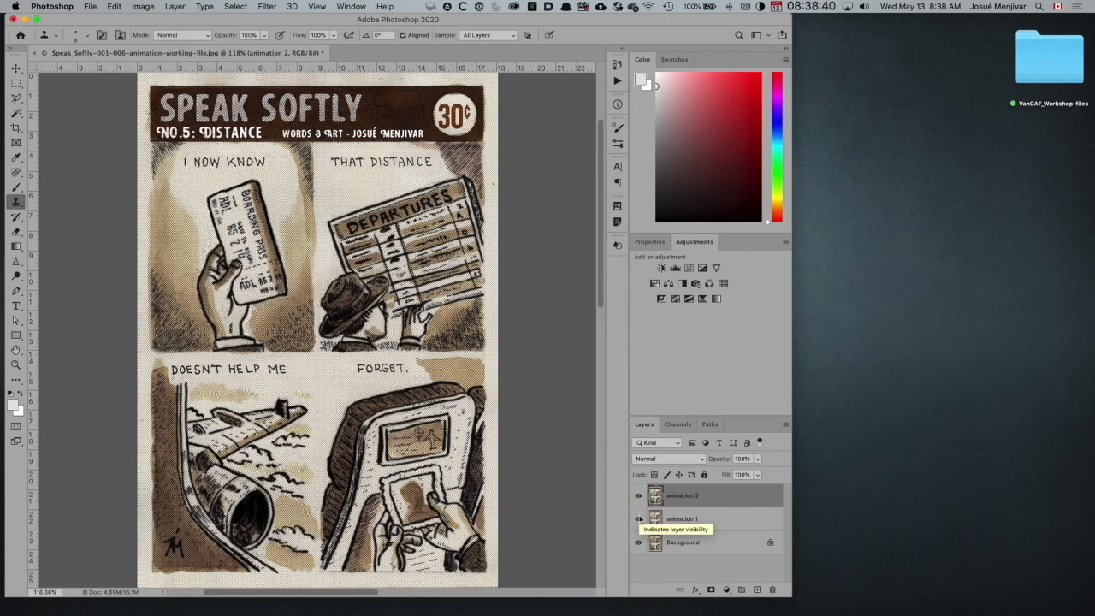
Hide animation 2 and toggle animation 1 to compare it with the Background, then show both animation layers again
{"action": "left_click", "coordinate": [638, 495]}
{"action": "left_click", "coordinate": [638, 520]}
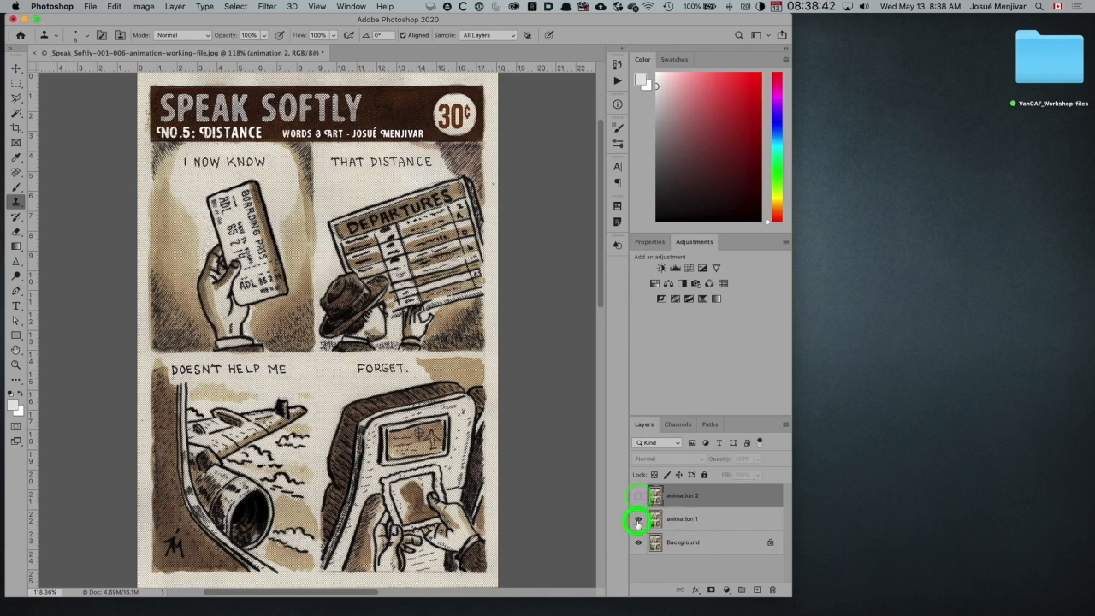
{"action": "left_click", "coordinate": [637, 520]}
{"action": "left_click", "coordinate": [637, 520]}
{"action": "left_click", "coordinate": [637, 521]}
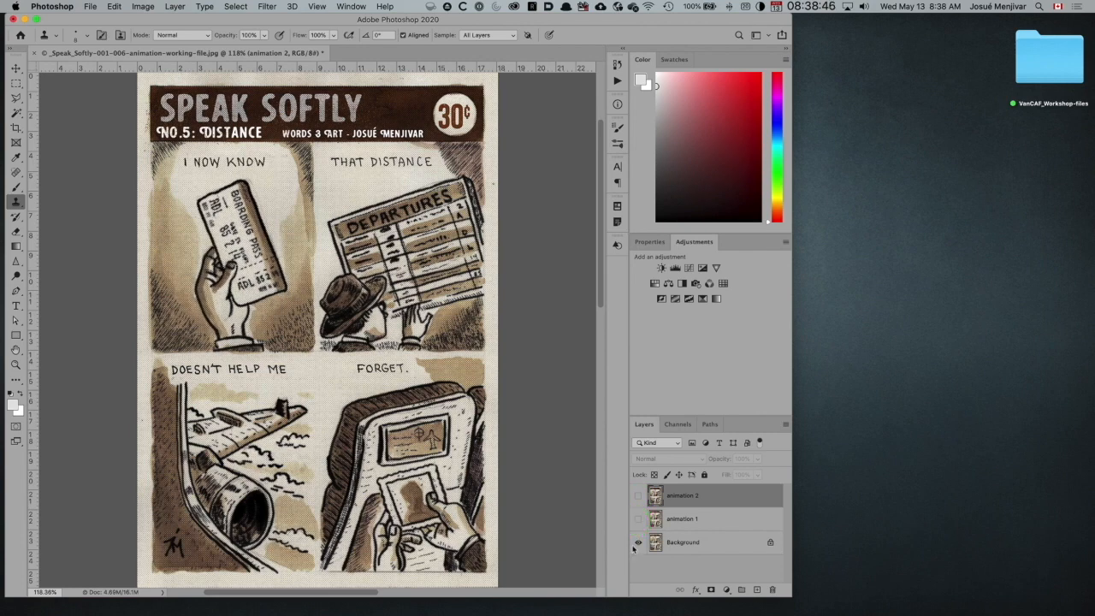
{"action": "left_click", "coordinate": [637, 520]}
{"action": "left_click", "coordinate": [638, 495]}
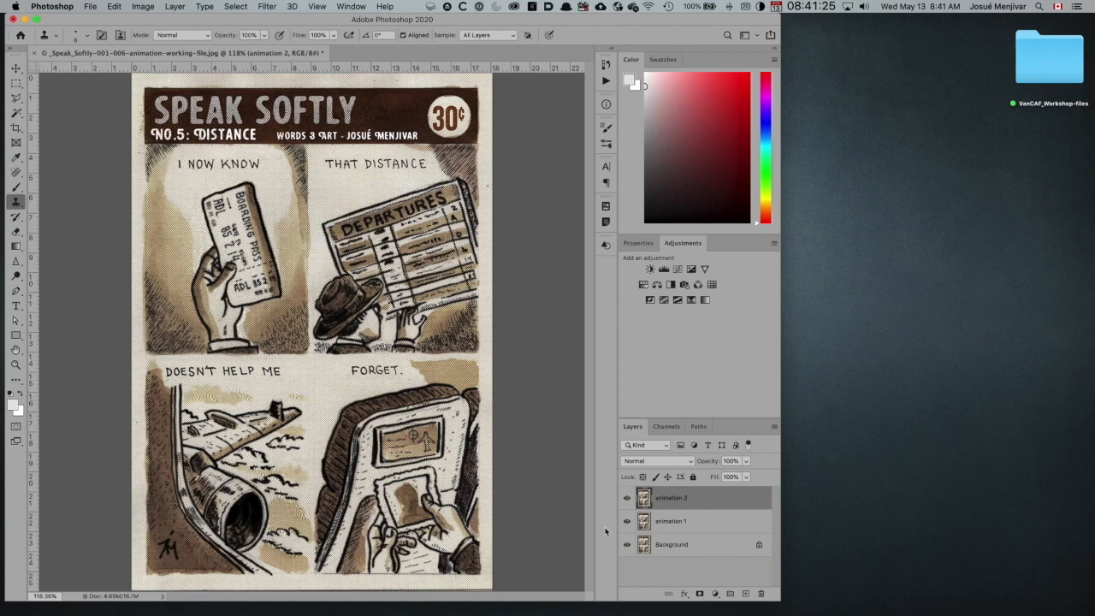
Display the Timeline panel and resize the application window to make room for it
{"action": "left_click_drag", "start_coordinate": [778, 600], "coordinate": [752, 533]}
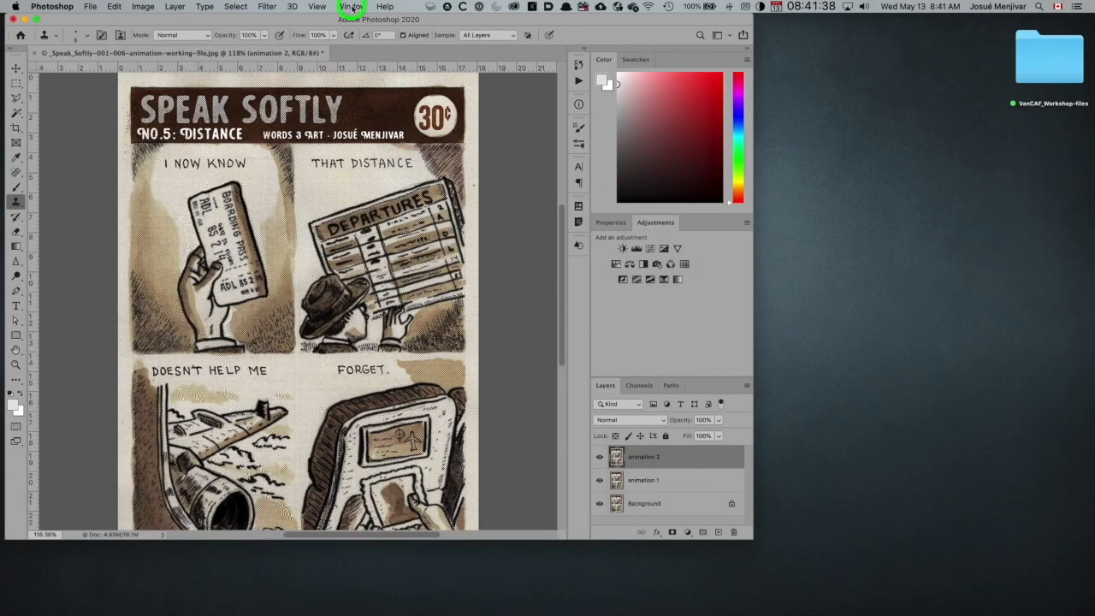
{"action": "left_click", "coordinate": [352, 7]}
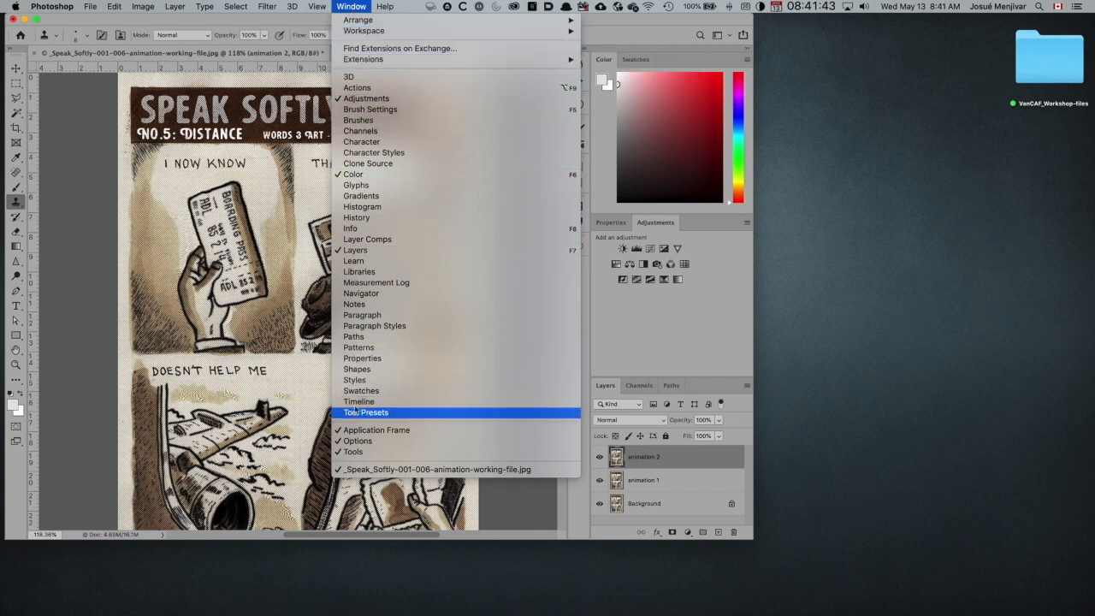
{"action": "left_click", "coordinate": [398, 402]}
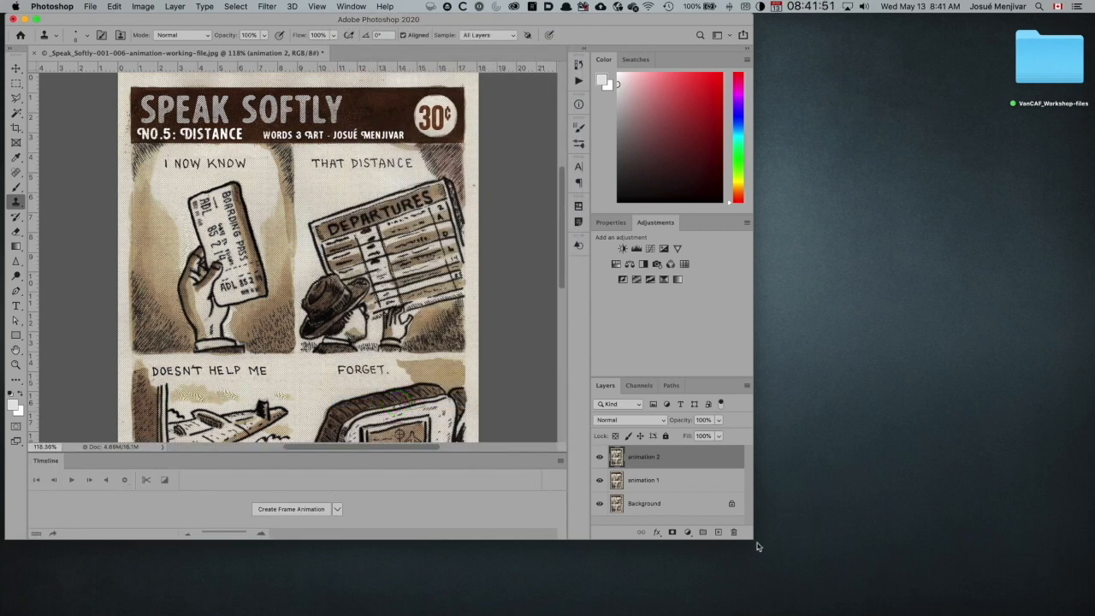
{"action": "left_click_drag", "start_coordinate": [767, 556], "coordinate": [801, 589]}
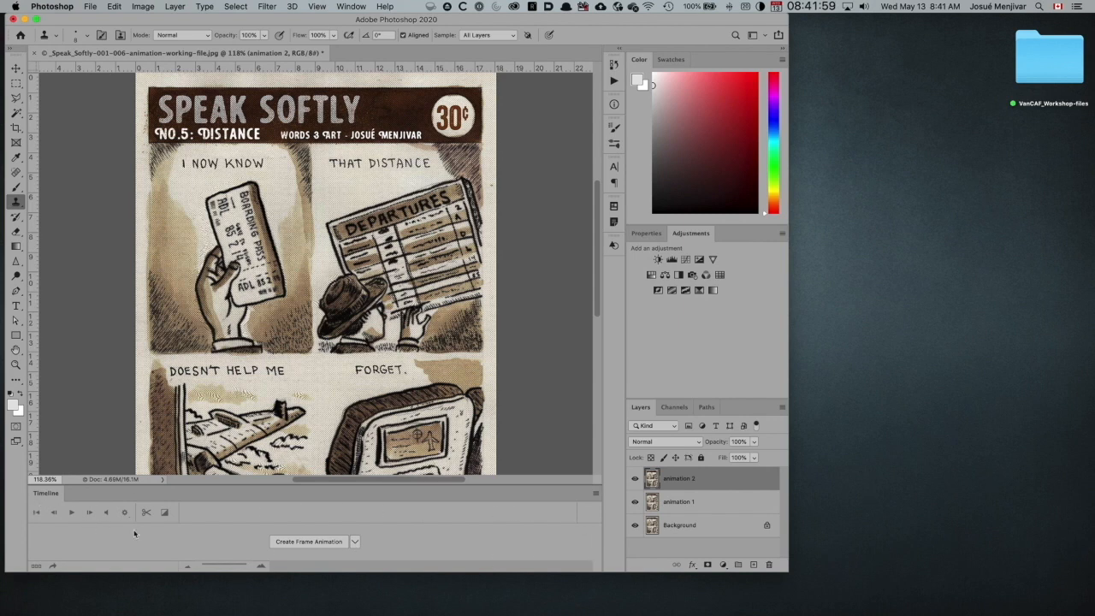
Check the Timeline's animation type options and keep Create Frame Animation as the type
{"action": "left_click", "coordinate": [354, 542]}
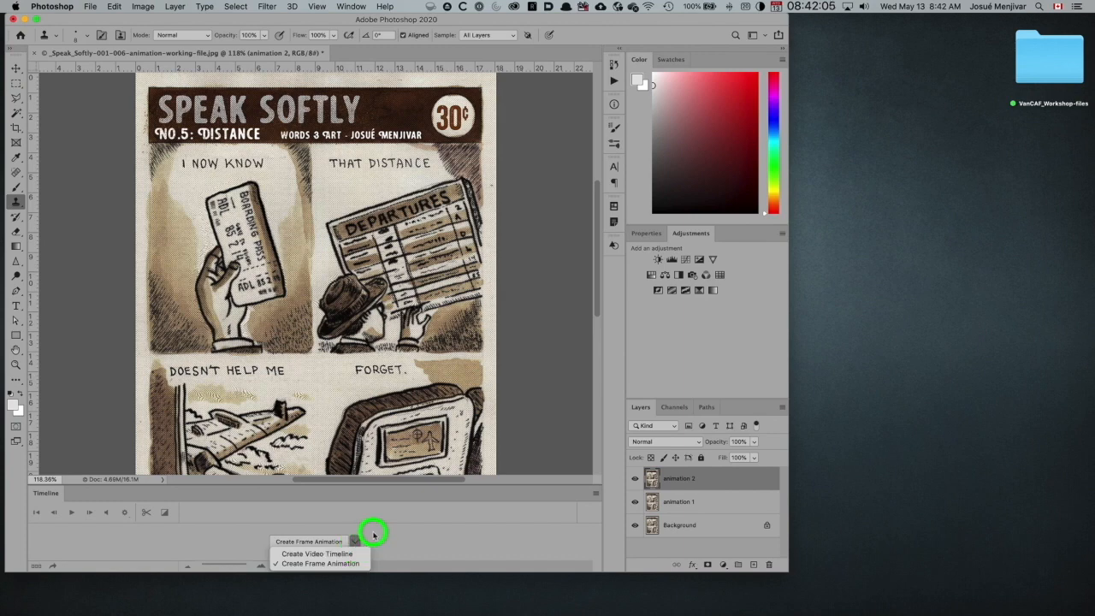
{"action": "left_click", "coordinate": [373, 534]}
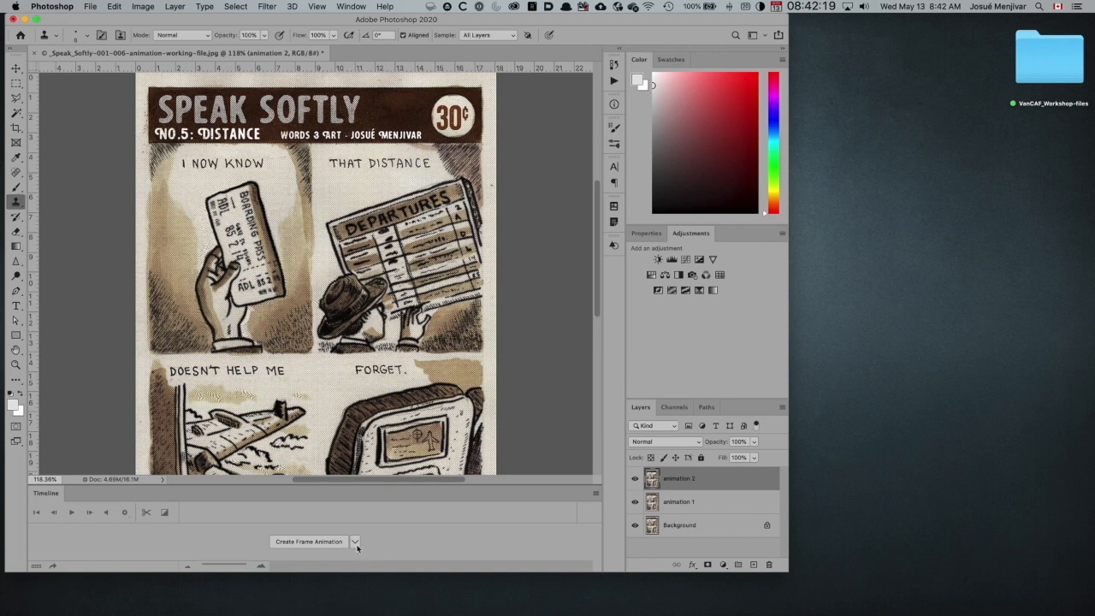
{"action": "left_click", "coordinate": [355, 543]}
{"action": "left_click", "coordinate": [399, 549]}
{"action": "left_click", "coordinate": [309, 541]}
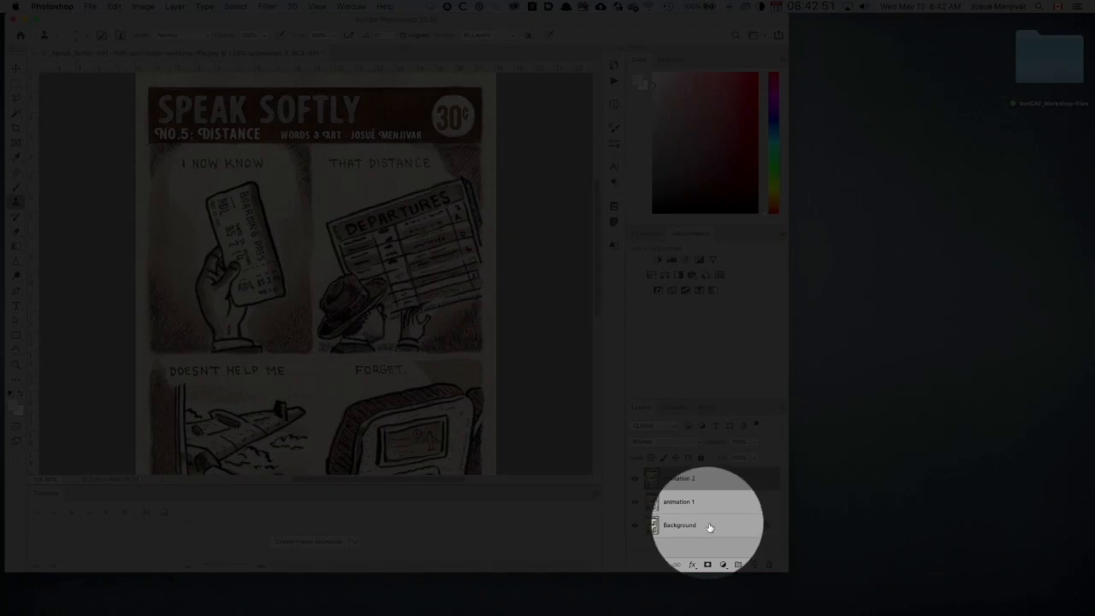
Create a frame animation with only the Background layer visible, hiding animation 1 and animation 2, and fit the comic on screen
{"action": "left_click", "coordinate": [712, 526]}
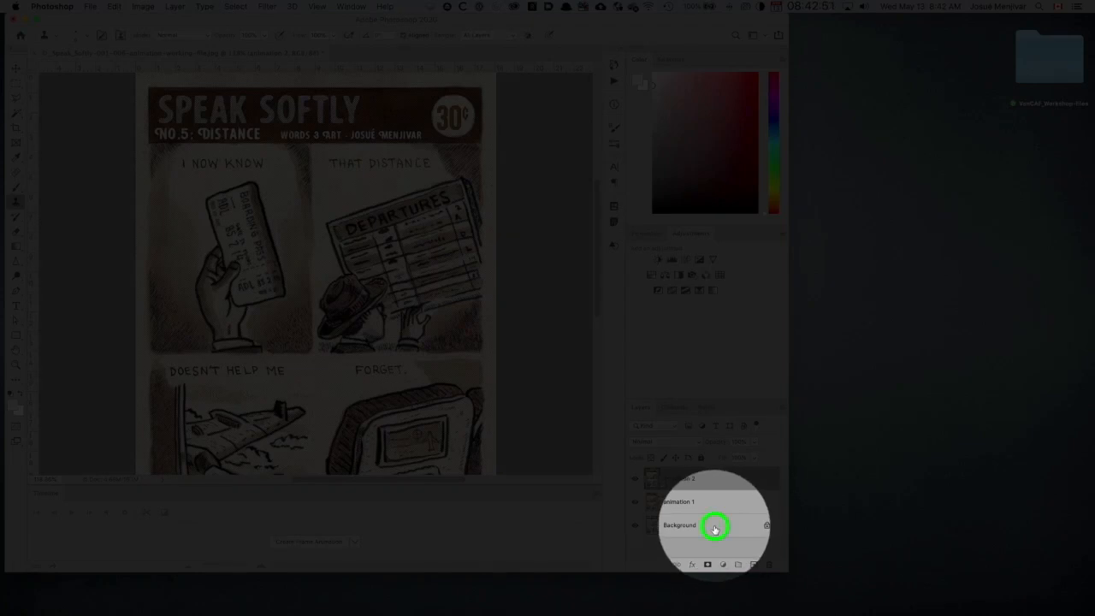
{"action": "left_click", "coordinate": [635, 502]}
{"action": "left_click", "coordinate": [634, 479]}
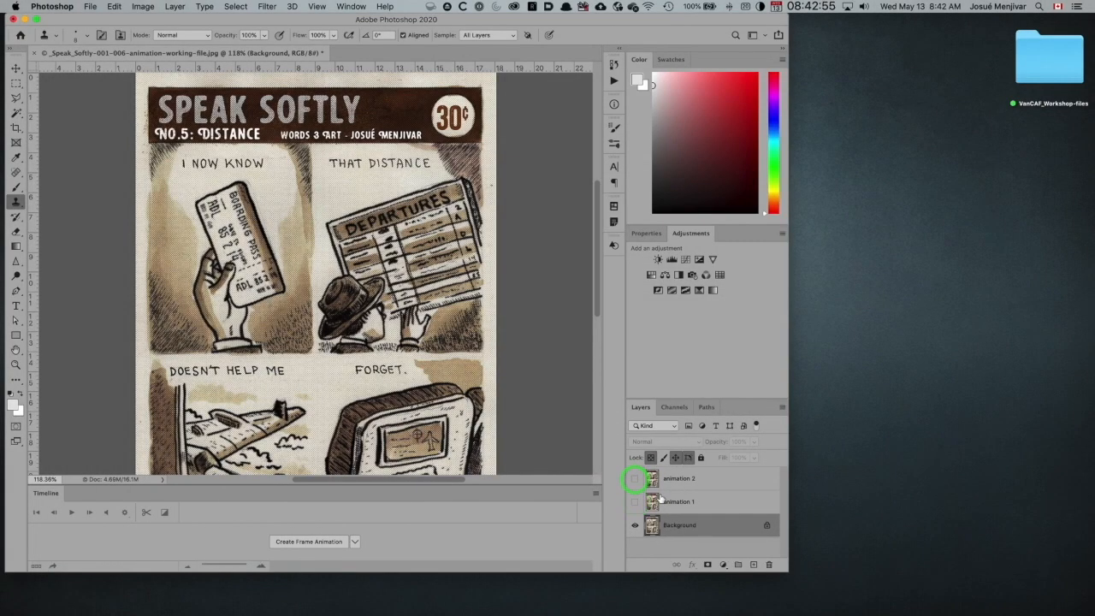
{"action": "left_click", "coordinate": [308, 542]}
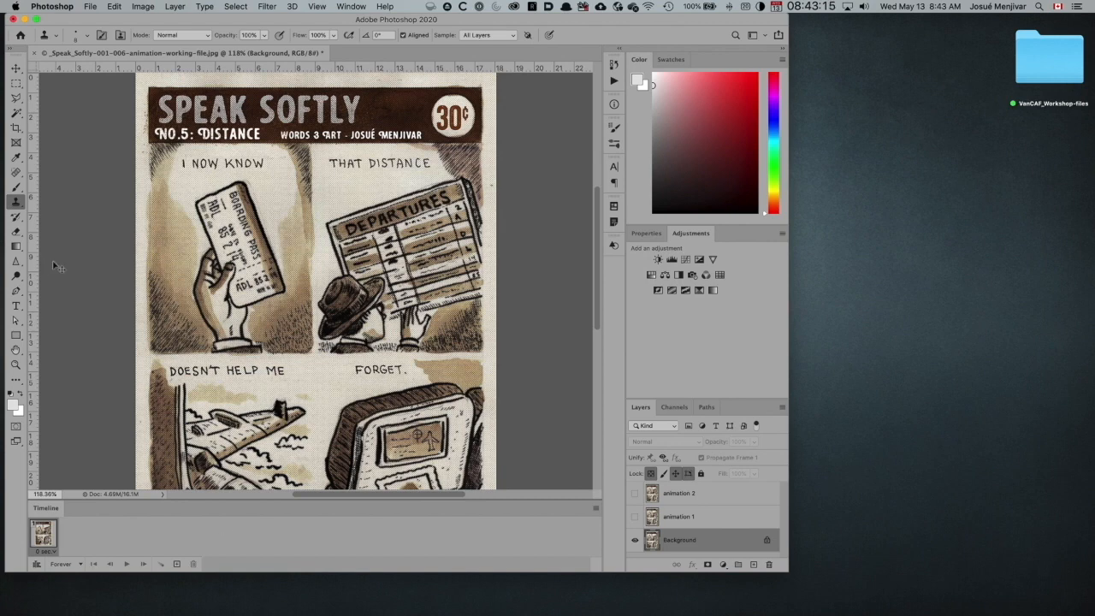
{"action": "key", "text": "super+0"}
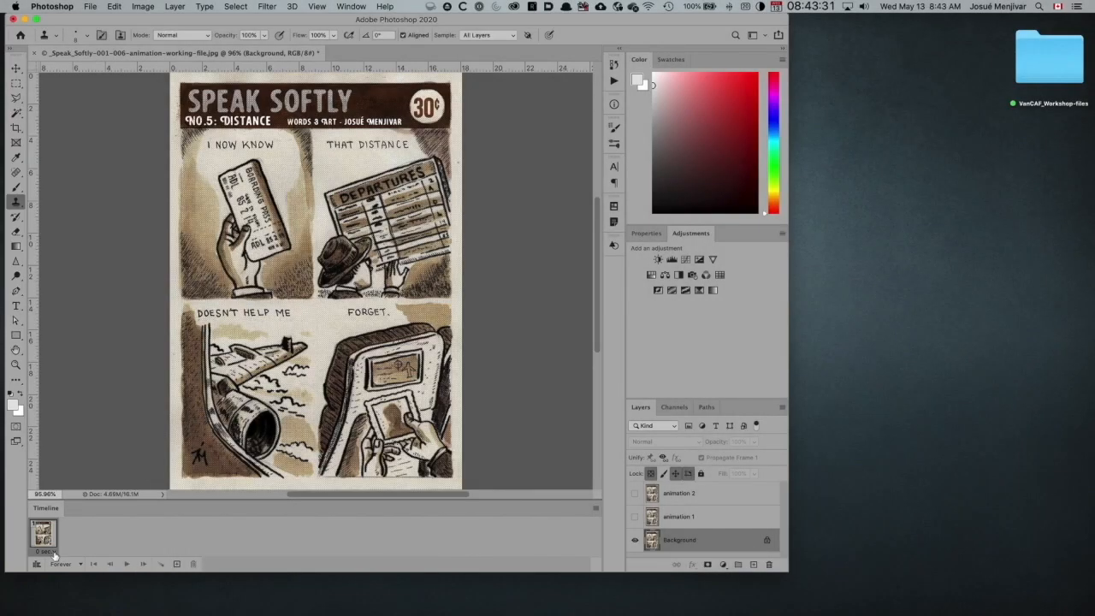
Set the first frame's delay to 0.2 seconds and duplicate the frame twice
{"action": "left_click", "coordinate": [54, 554]}
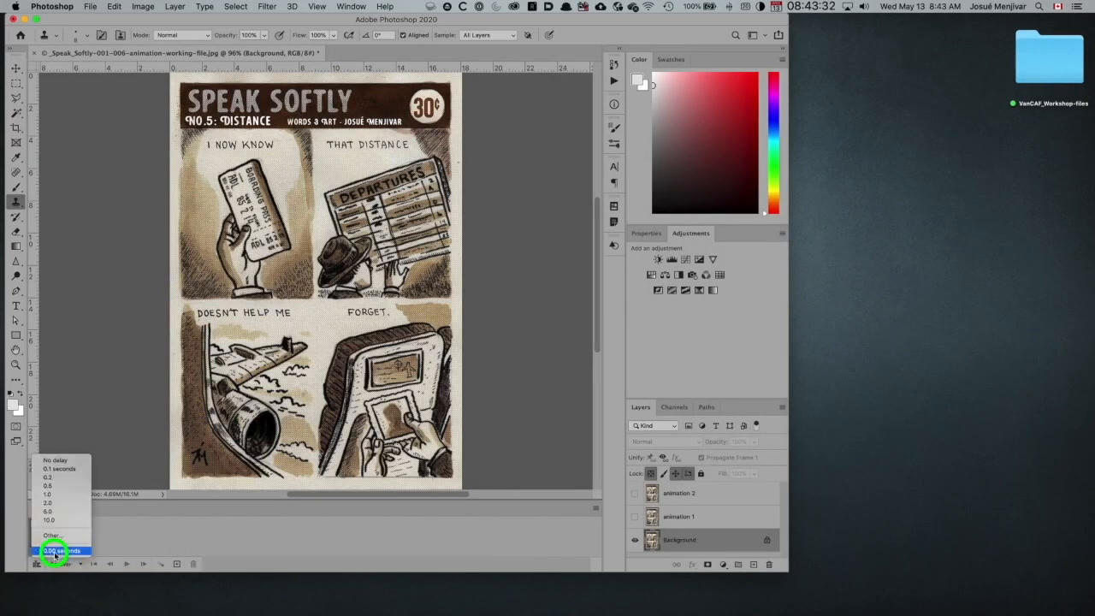
{"action": "left_click", "coordinate": [60, 478]}
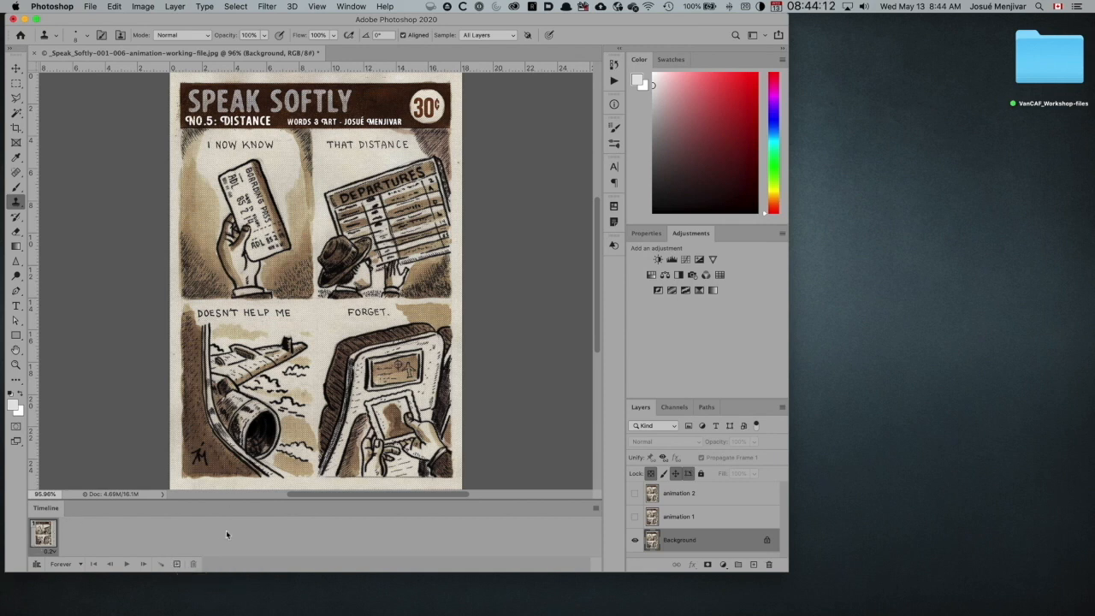
{"action": "left_click", "coordinate": [176, 565]}
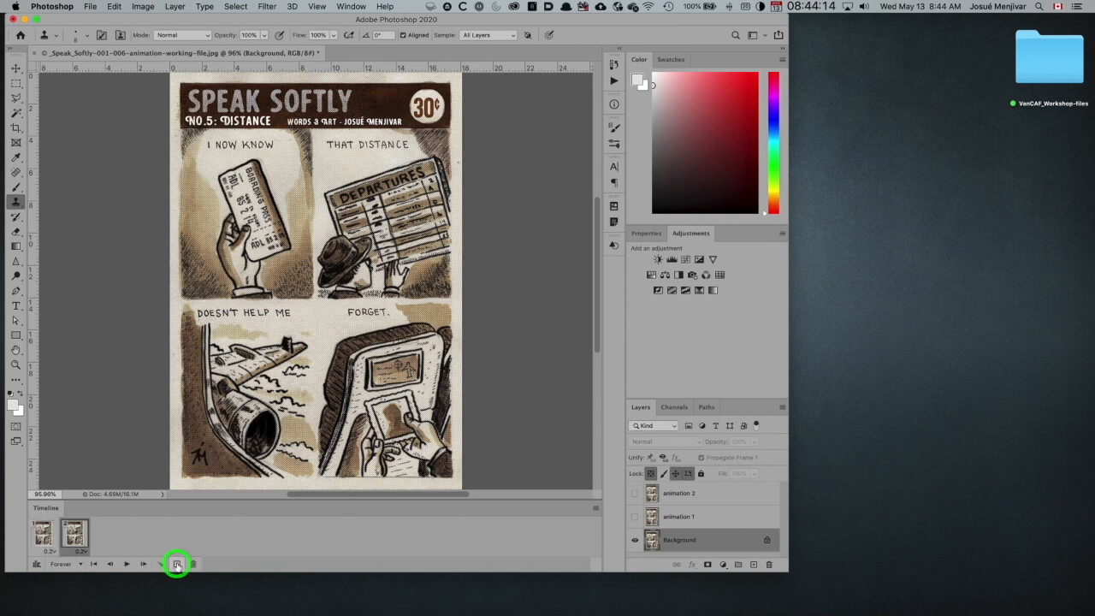
{"action": "left_click", "coordinate": [176, 564]}
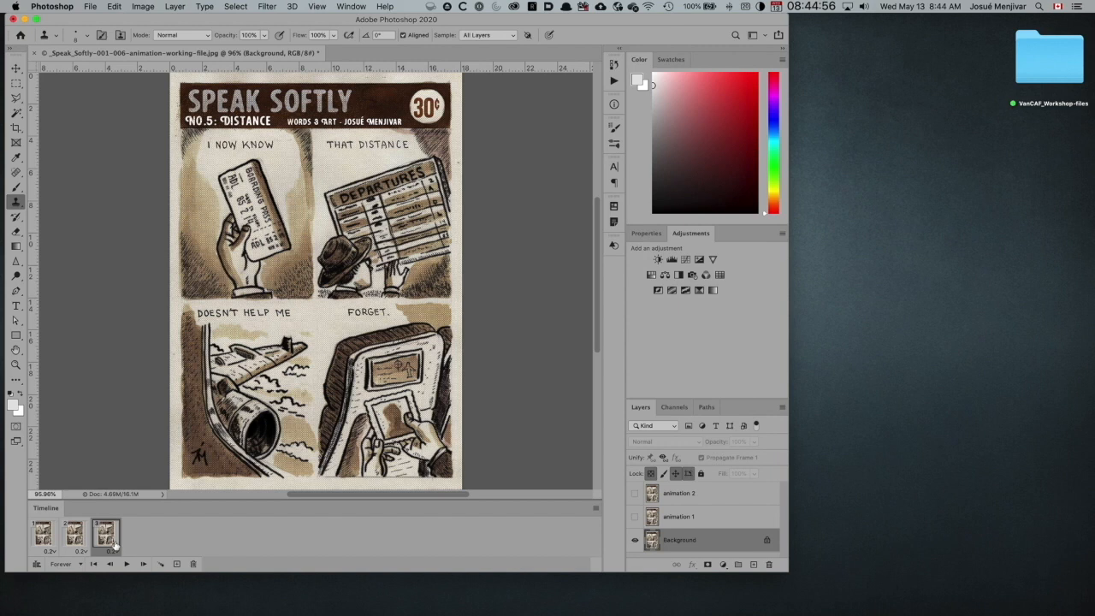
Add a fourth frame that shows the animation 1 layer and duplicate it twice
{"action": "left_click", "coordinate": [177, 564]}
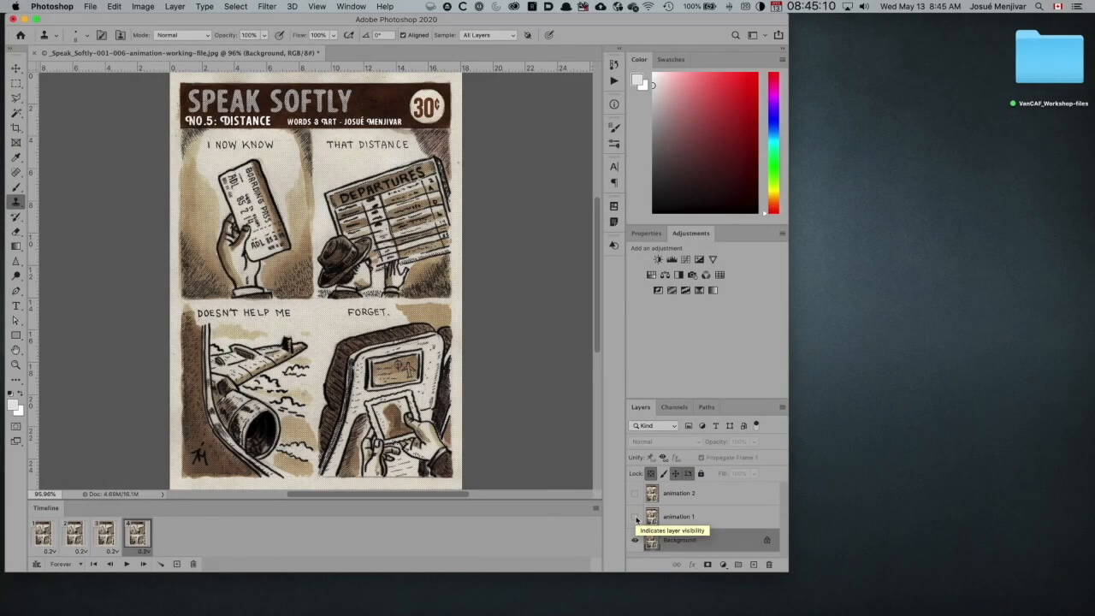
{"action": "left_click", "coordinate": [634, 517]}
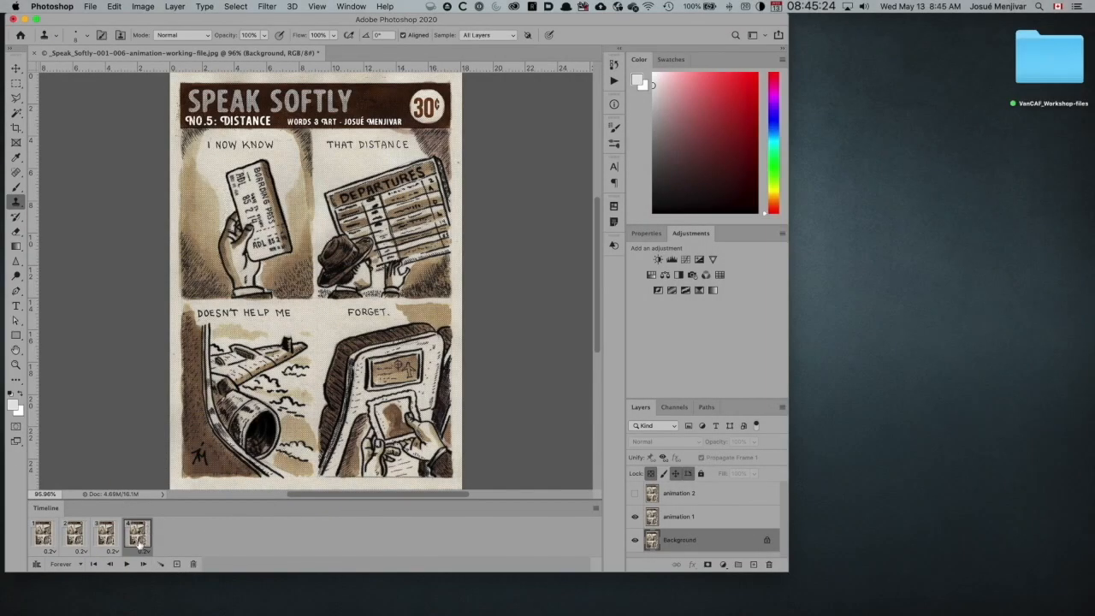
{"action": "left_click", "coordinate": [178, 565]}
{"action": "left_click", "coordinate": [177, 565]}
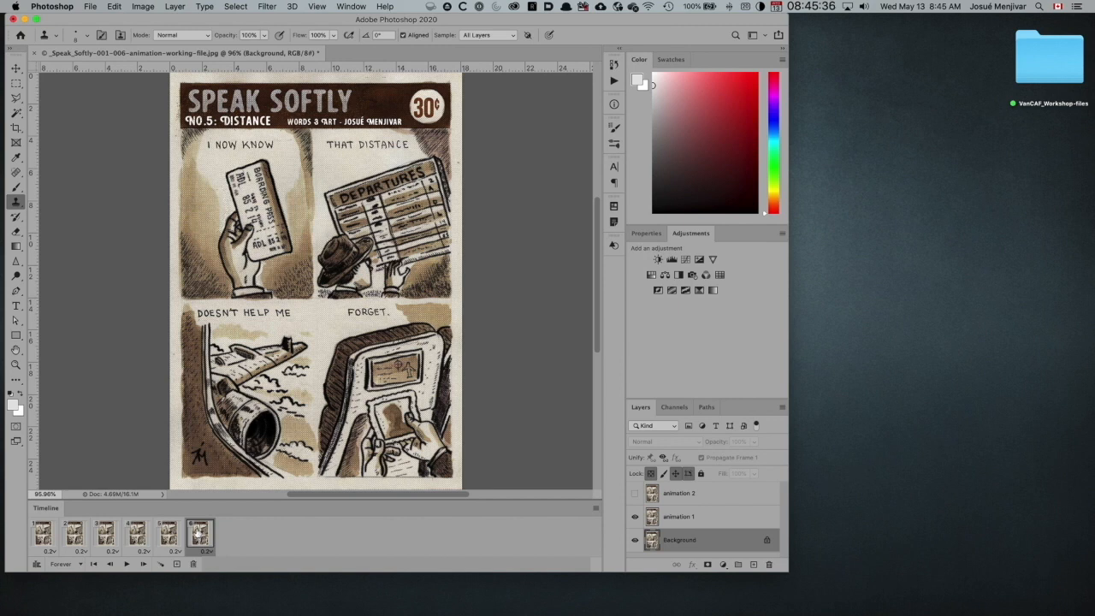
Add a seventh and an eighth frame and show the animation 2 layer on the eighth
{"action": "left_click", "coordinate": [176, 563]}
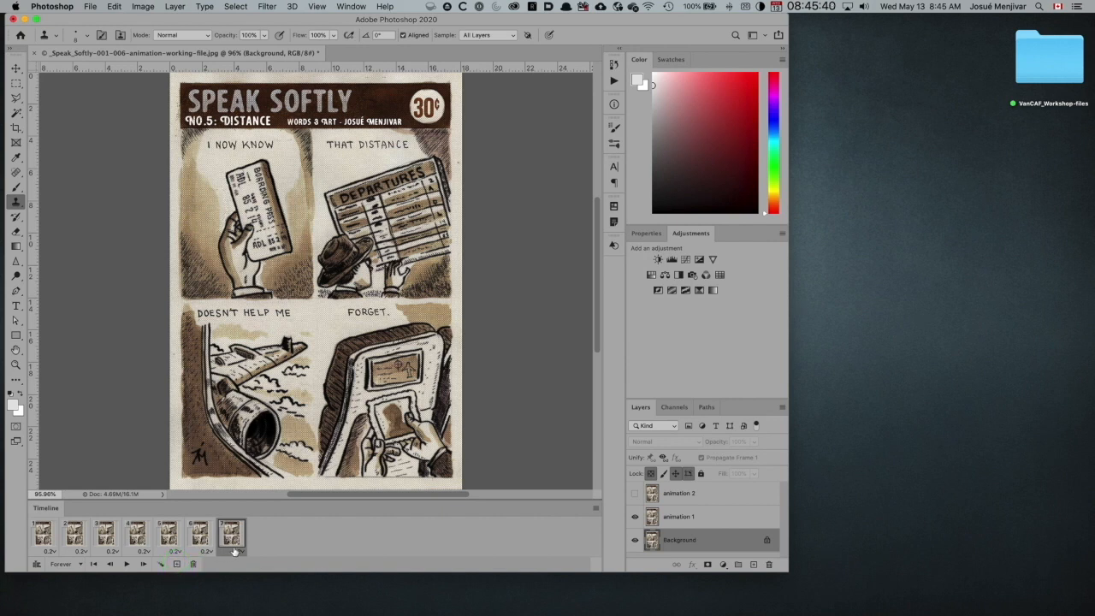
{"action": "left_click", "coordinate": [177, 564]}
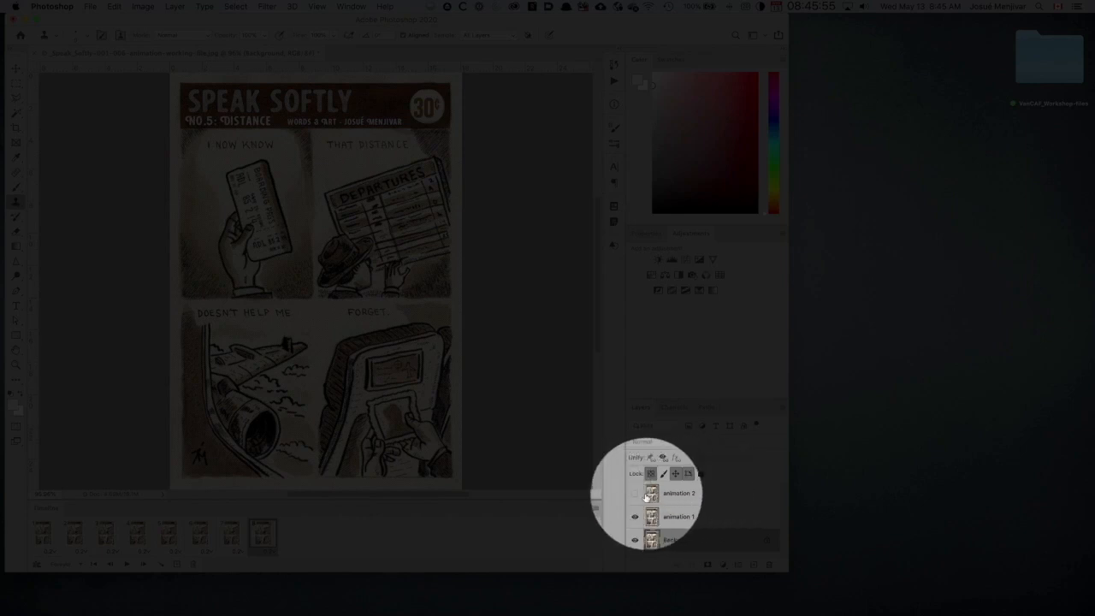
{"action": "left_click", "coordinate": [634, 494]}
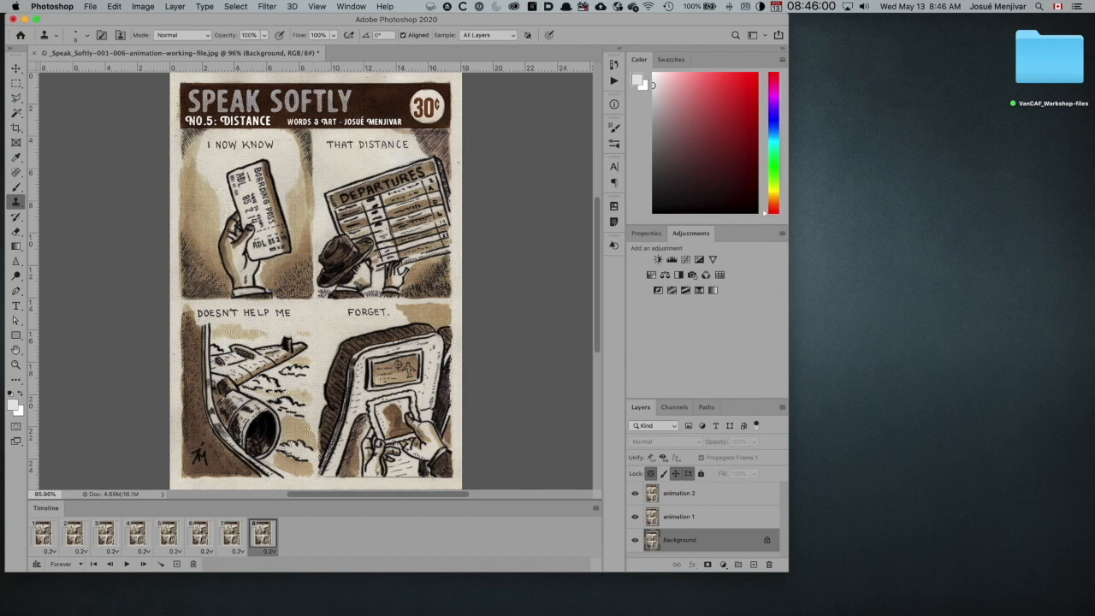
Select the animation 2 layer and duplicate the eighth frame three times
{"action": "left_click", "coordinate": [697, 493]}
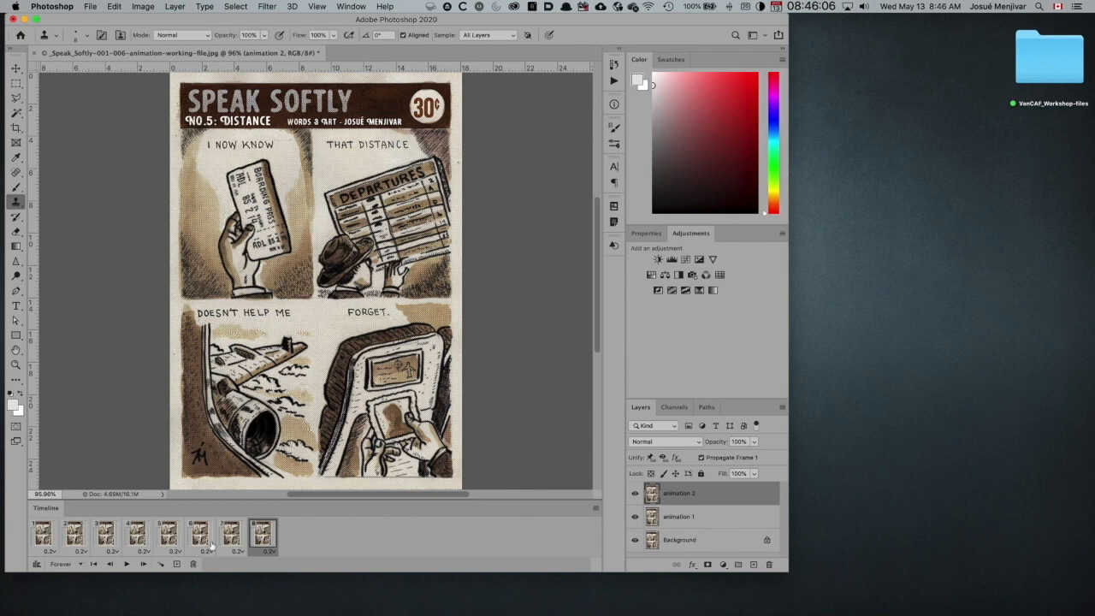
{"action": "left_click", "coordinate": [175, 564]}
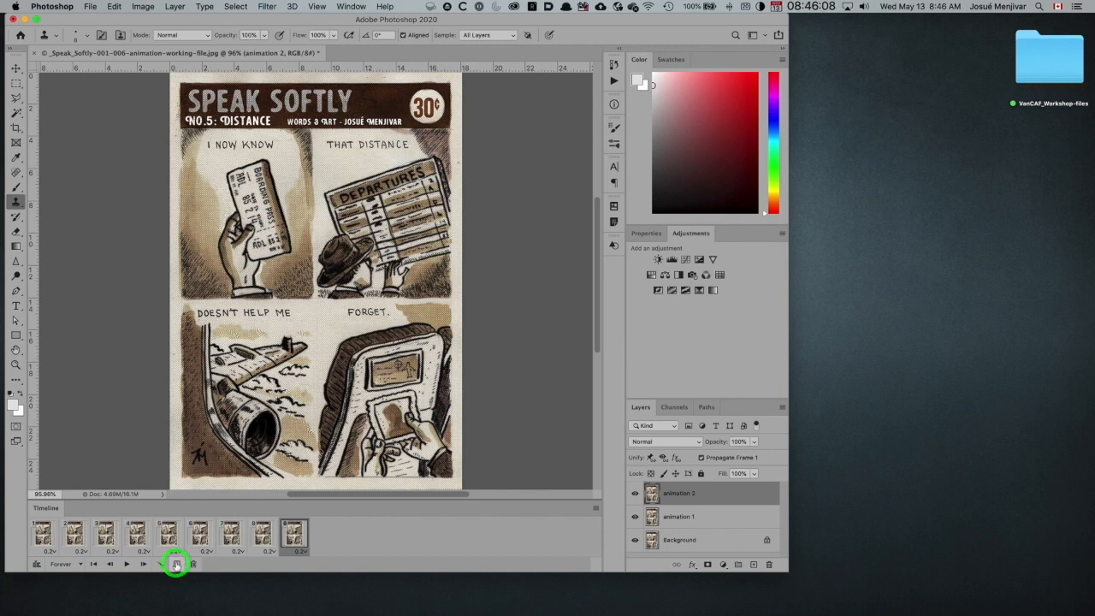
{"action": "left_click", "coordinate": [175, 563]}
{"action": "left_click", "coordinate": [175, 563]}
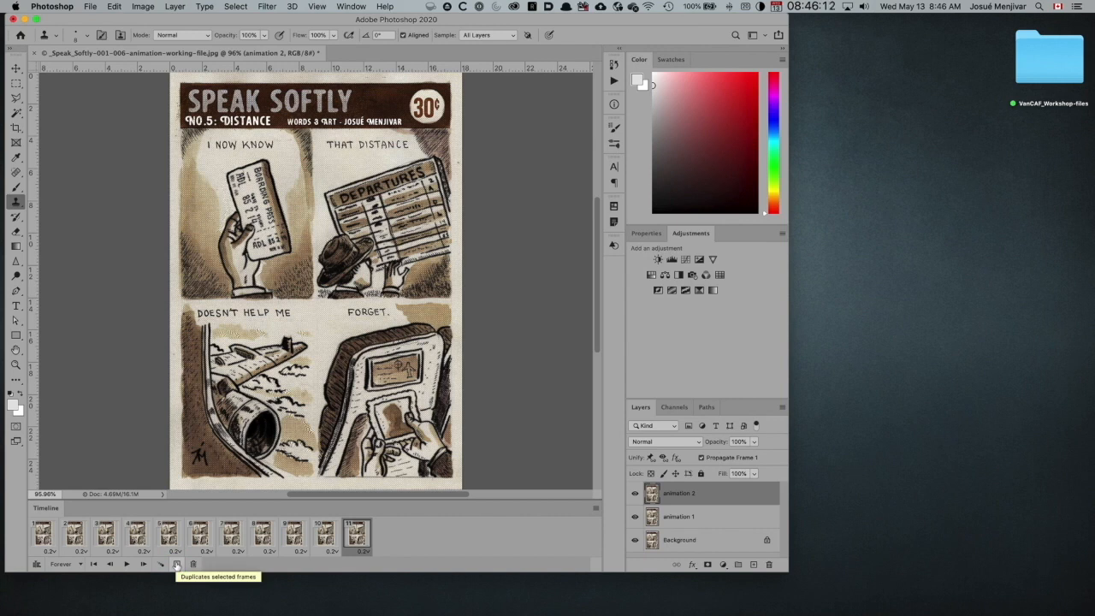
Hide the animation 2 and animation 1 layers on the eleventh frame and duplicate it as a Background-only twelfth frame
{"action": "left_click", "coordinate": [635, 494]}
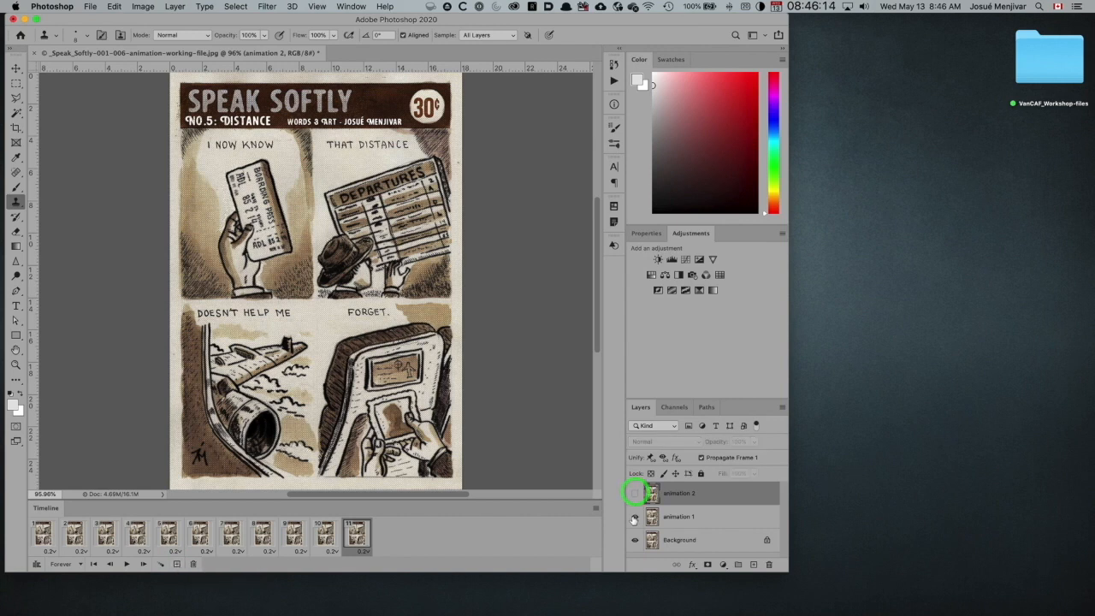
{"action": "left_click", "coordinate": [635, 517]}
{"action": "left_click", "coordinate": [716, 540]}
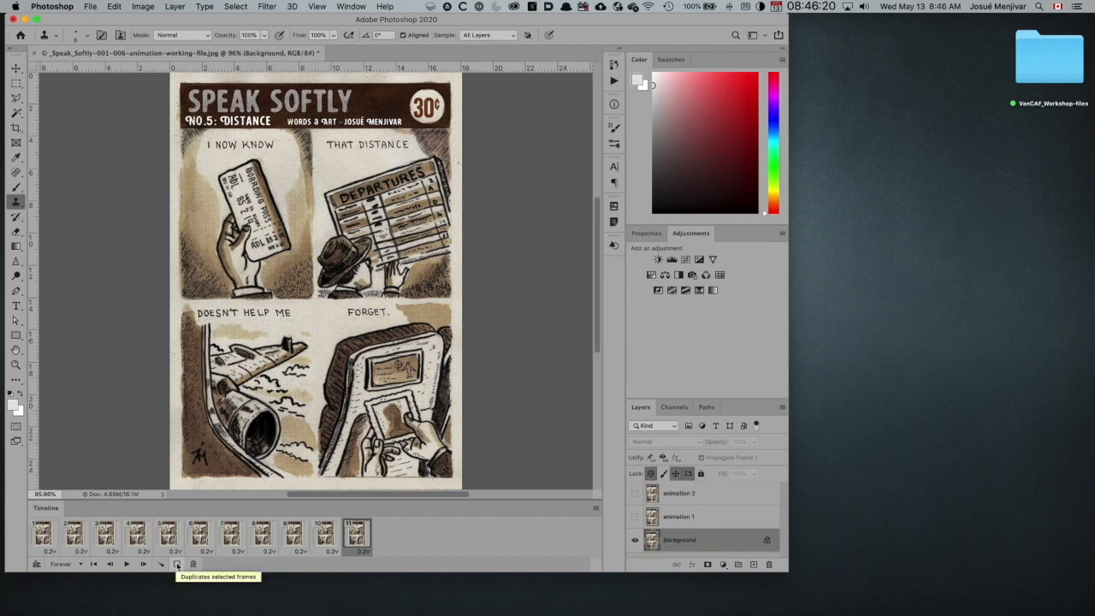
{"action": "left_click", "coordinate": [176, 564]}
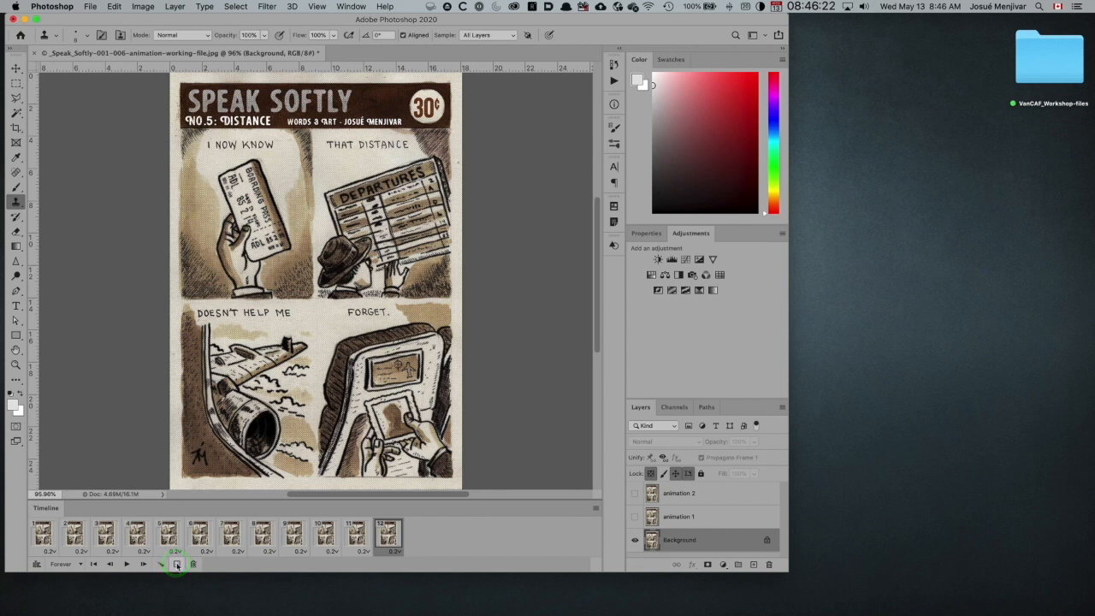
Show the animation 2 layer again on the eleventh frame and return to the twelfth frame
{"action": "left_click", "coordinate": [355, 535]}
{"action": "left_click", "coordinate": [706, 495]}
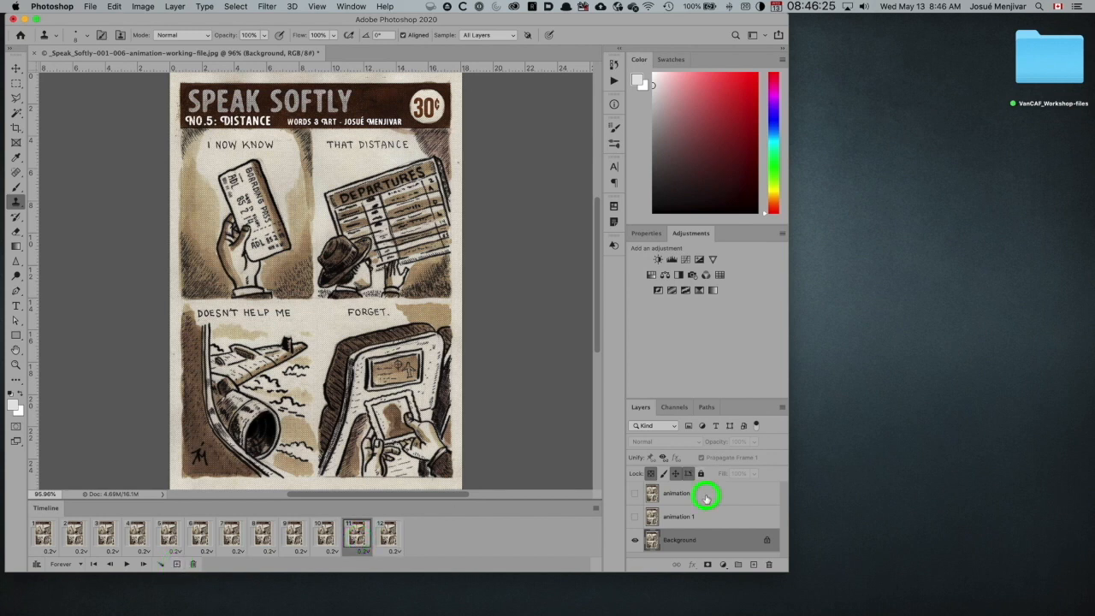
{"action": "left_click", "coordinate": [387, 534]}
{"action": "left_click", "coordinate": [677, 540]}
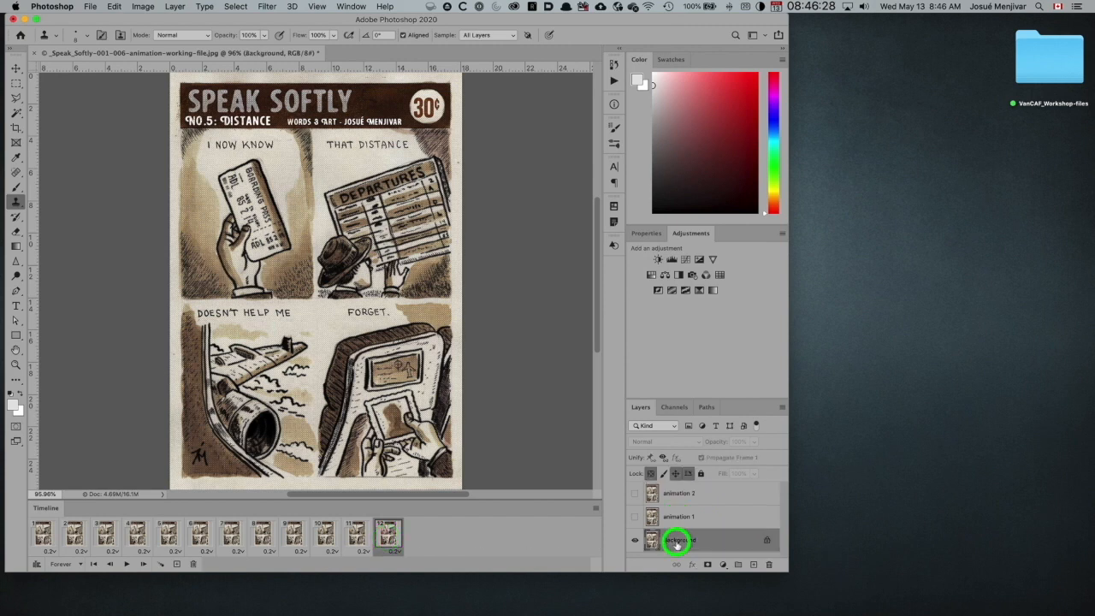
{"action": "left_click", "coordinate": [355, 534]}
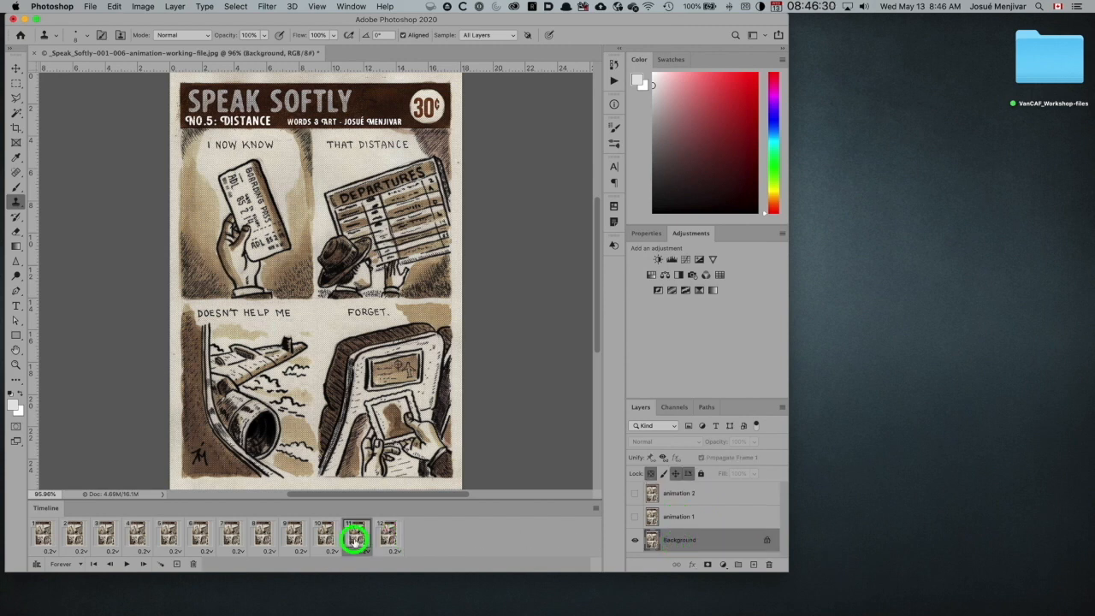
{"action": "left_click", "coordinate": [635, 494]}
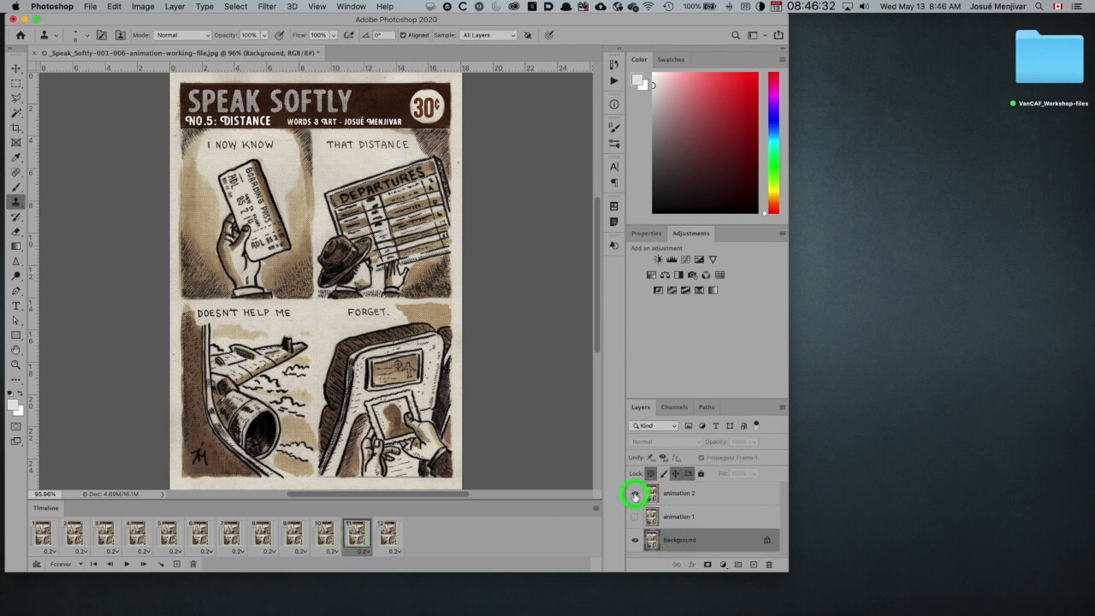
{"action": "left_click", "coordinate": [386, 534]}
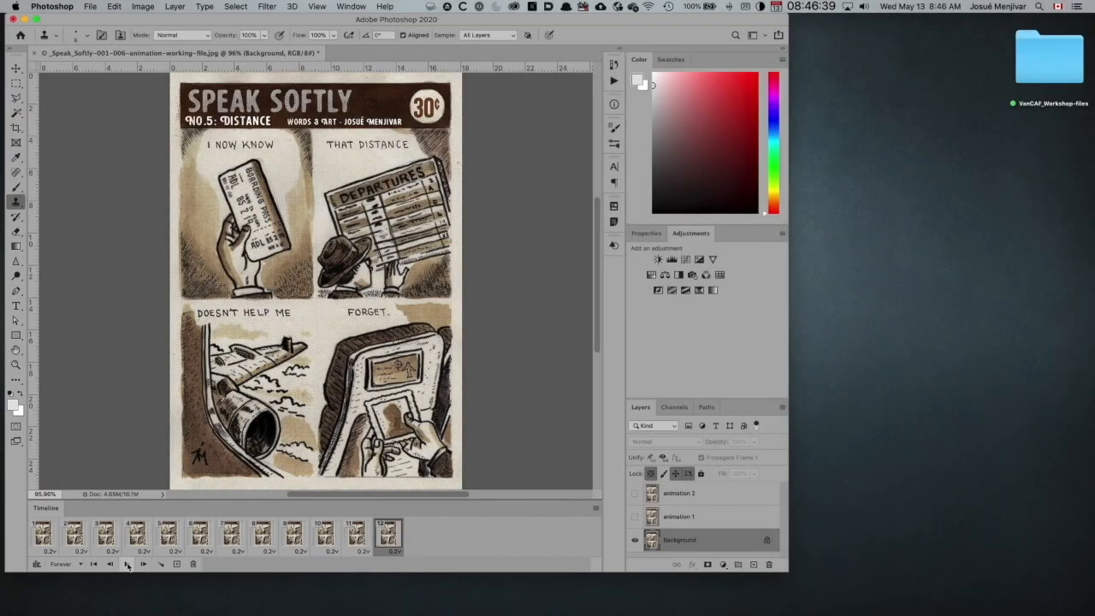
Play and stop the timeline animation, and check that its looping option is set to Forever
{"action": "left_click", "coordinate": [126, 564]}
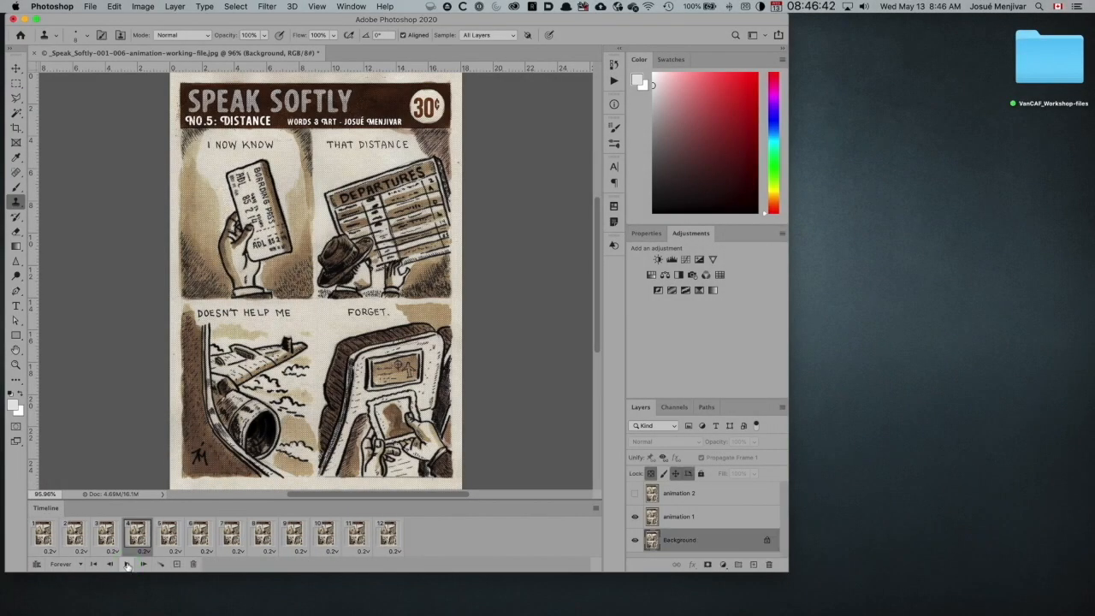
{"action": "left_click", "coordinate": [127, 565]}
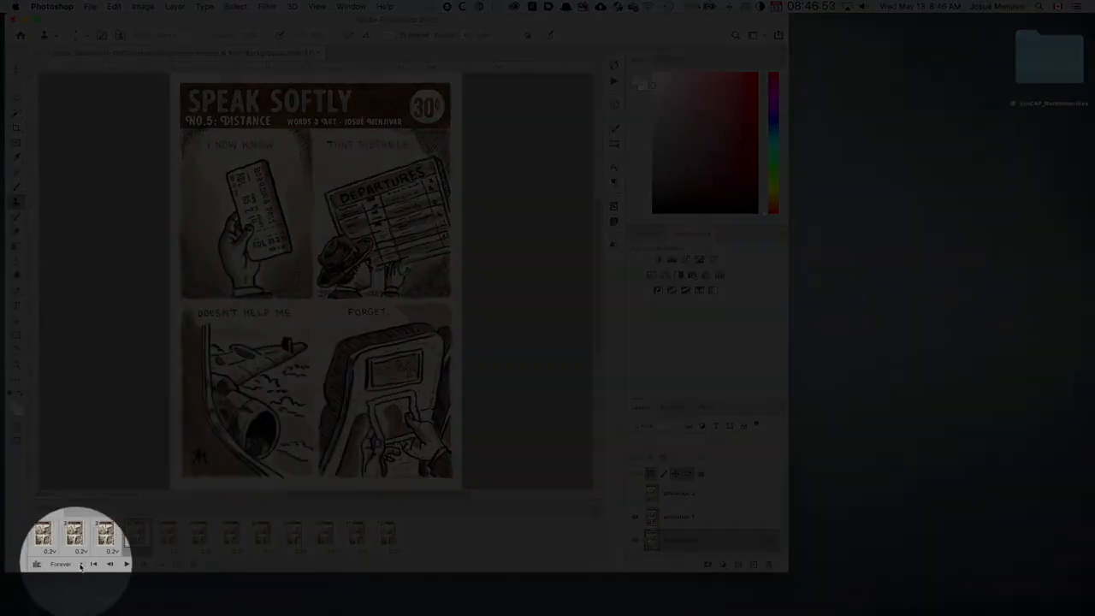
{"action": "left_click", "coordinate": [82, 566]}
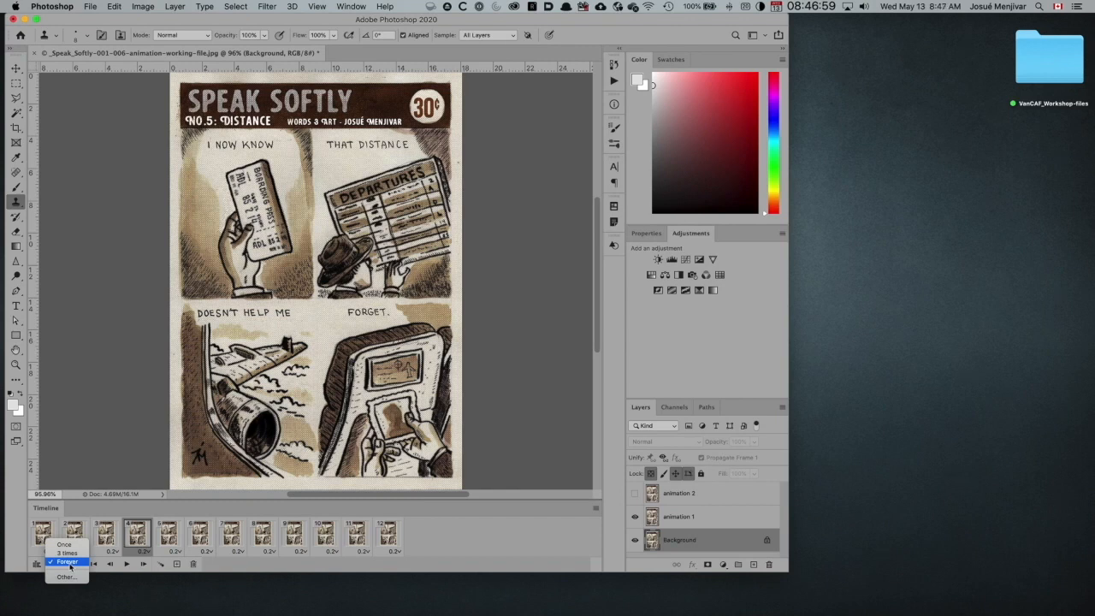
{"action": "left_click", "coordinate": [70, 562]}
{"action": "left_click", "coordinate": [203, 511]}
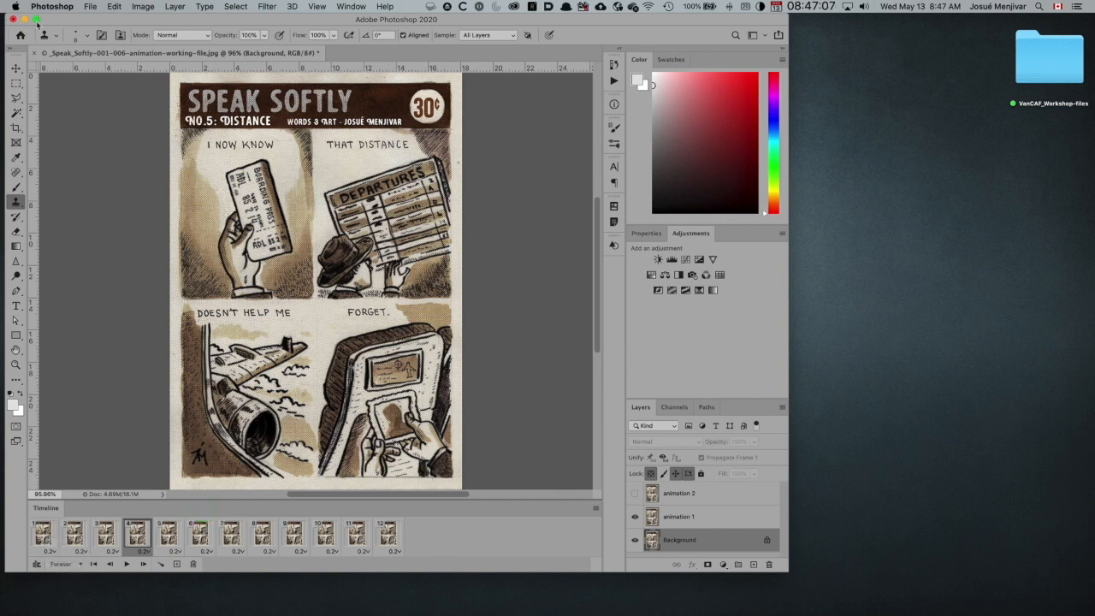
Start a Save for Web (Legacy) export and apply the GIF 64 No Dither preset
{"action": "left_click", "coordinate": [90, 6]}
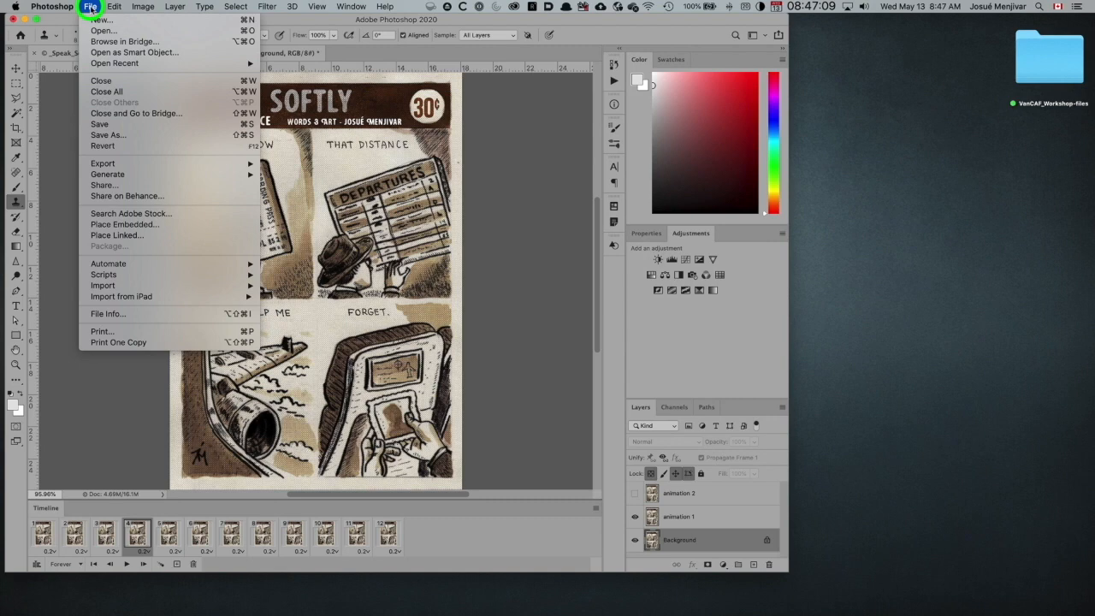
{"action": "left_click", "coordinate": [94, 32]}
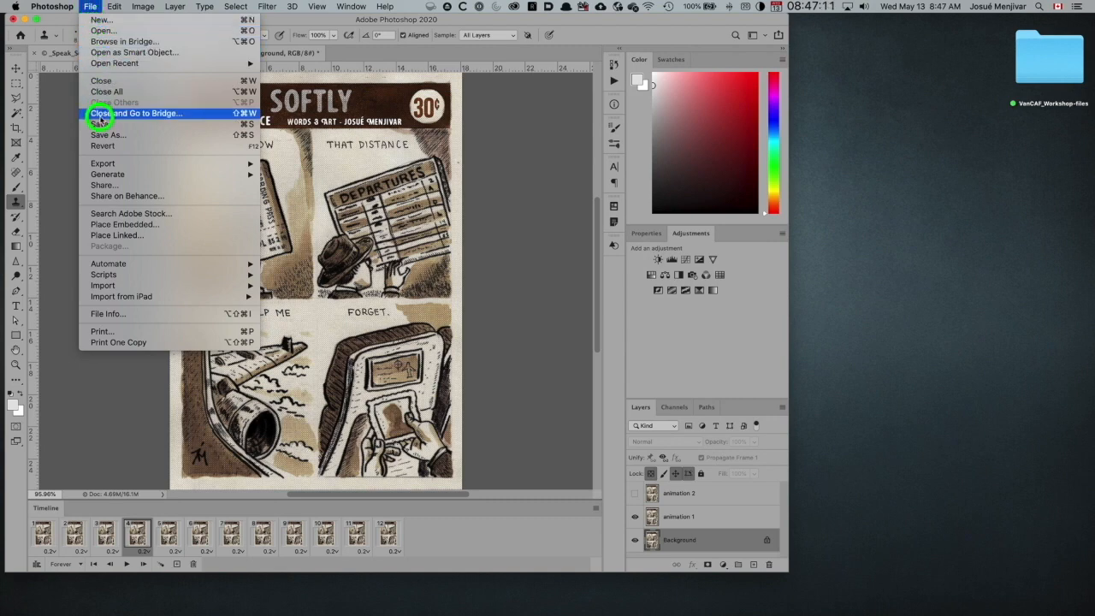
{"action": "mouse_move", "coordinate": [101, 163]}
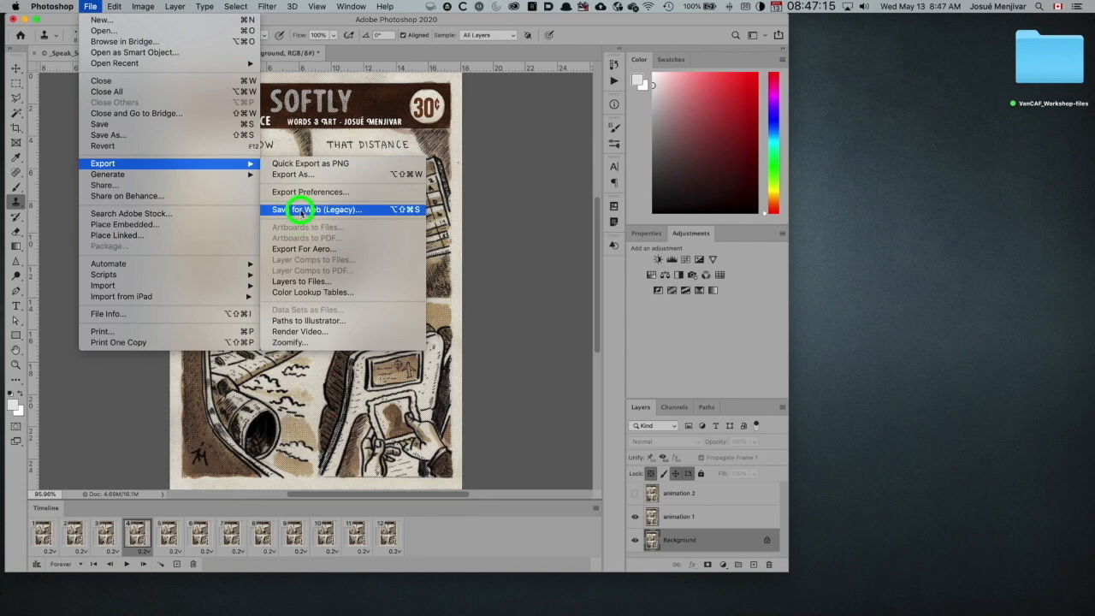
{"action": "left_click", "coordinate": [302, 211]}
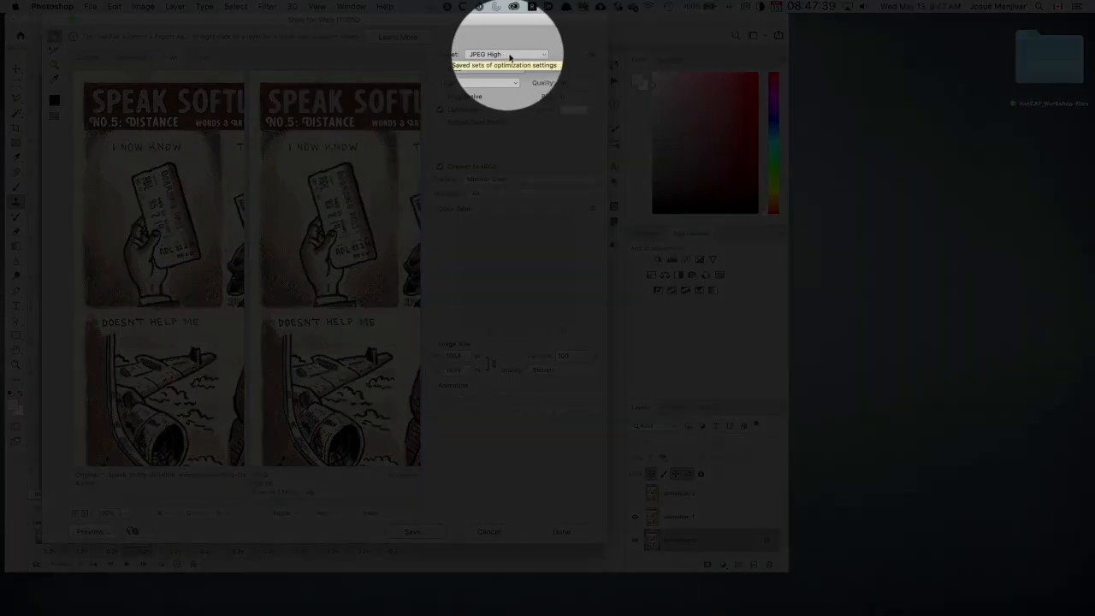
{"action": "left_click", "coordinate": [511, 55]}
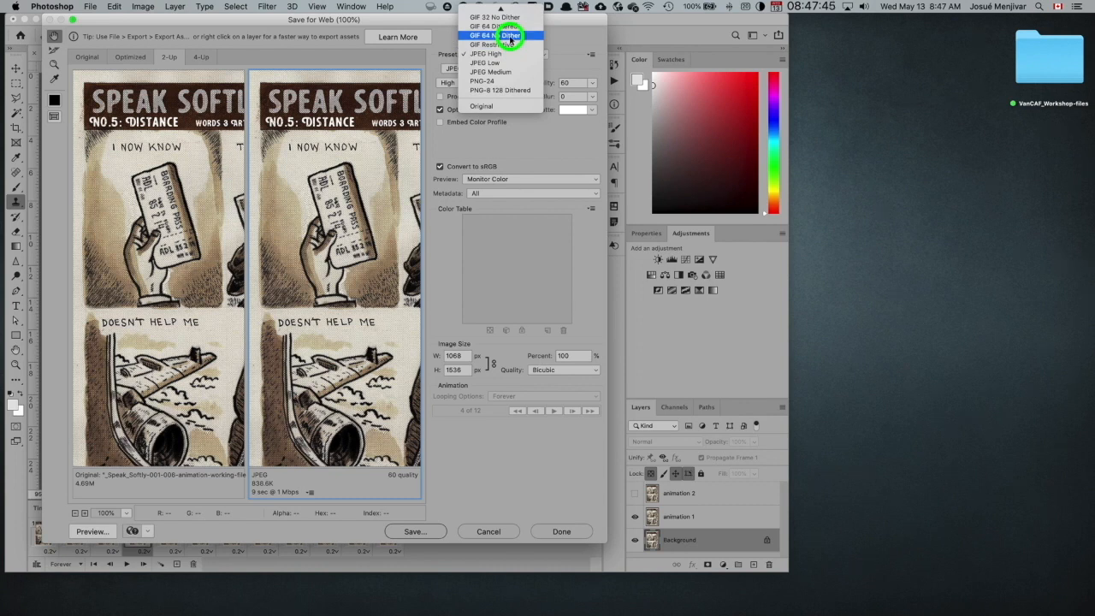
{"action": "left_click", "coordinate": [510, 38]}
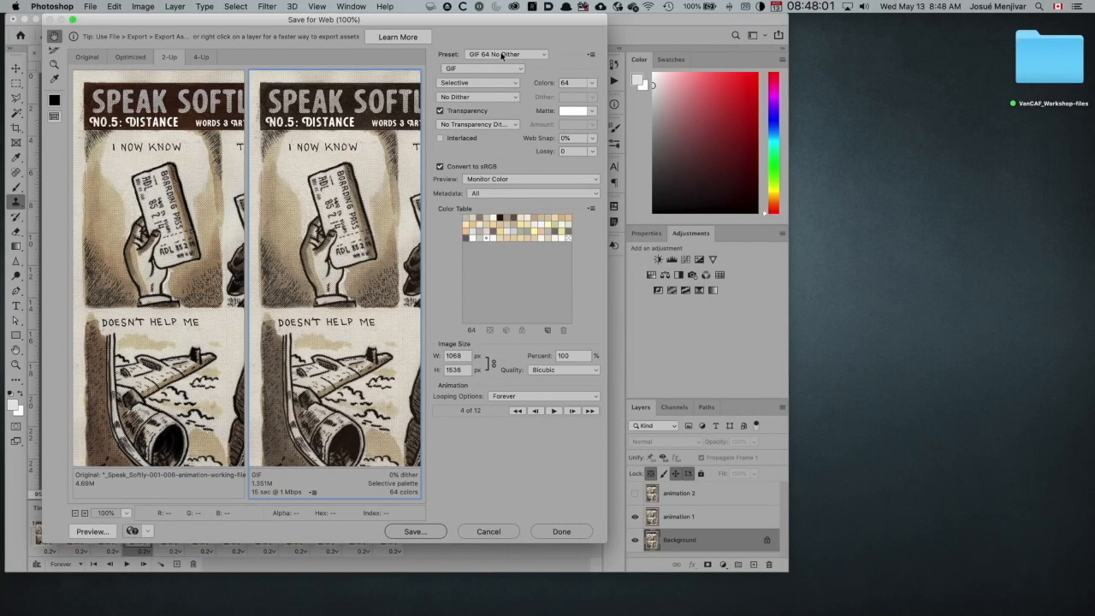
Change the export preset to GIF 32 No Dither
{"action": "left_click", "coordinate": [502, 55]}
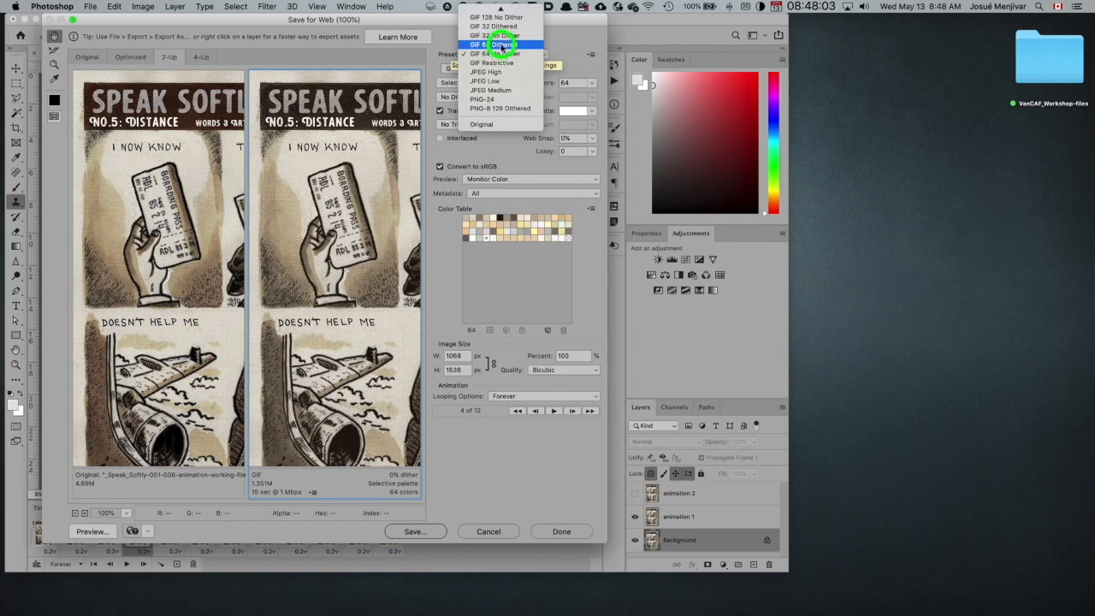
{"action": "left_click", "coordinate": [500, 40]}
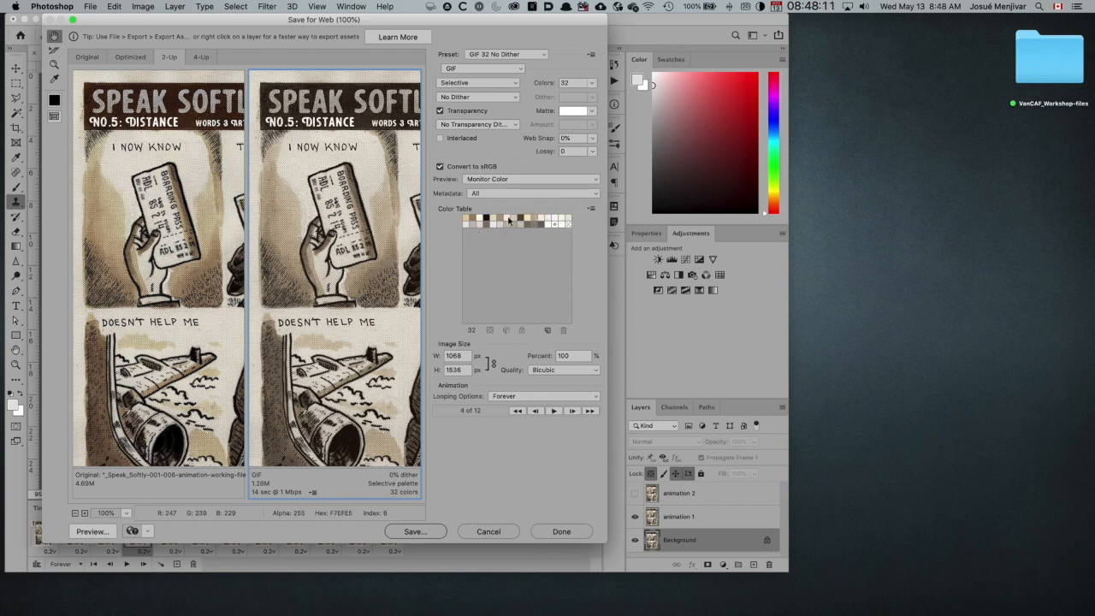
{"action": "left_click", "coordinate": [530, 56]}
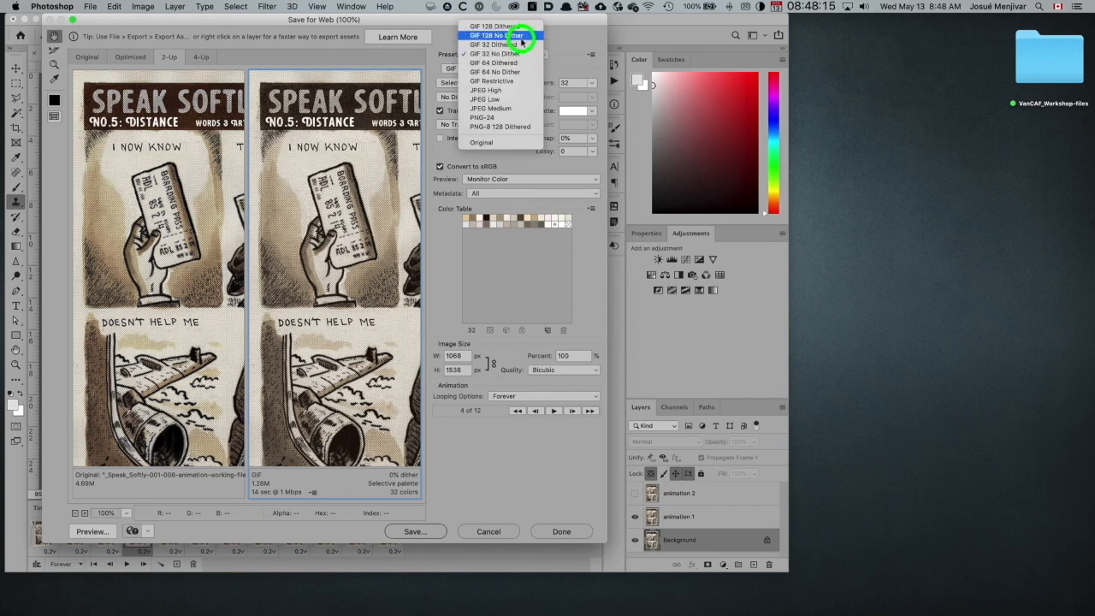
{"action": "left_click", "coordinate": [521, 54]}
Try palettes of 16 and 8 colors for the GIF, and set the number of colors back to 32
{"action": "left_click", "coordinate": [593, 83]}
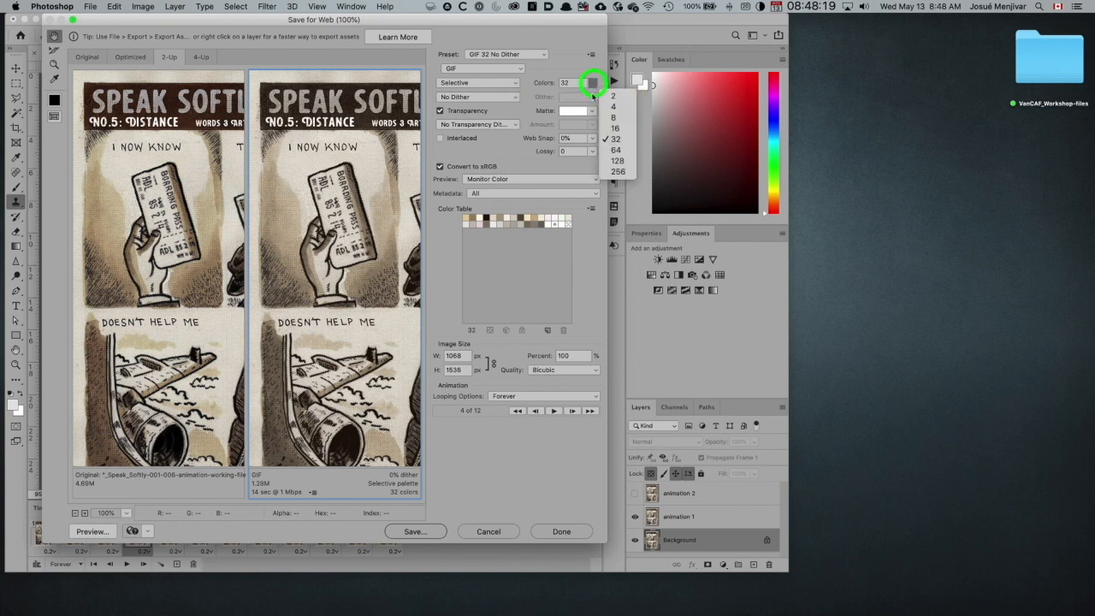
{"action": "left_click", "coordinate": [614, 130]}
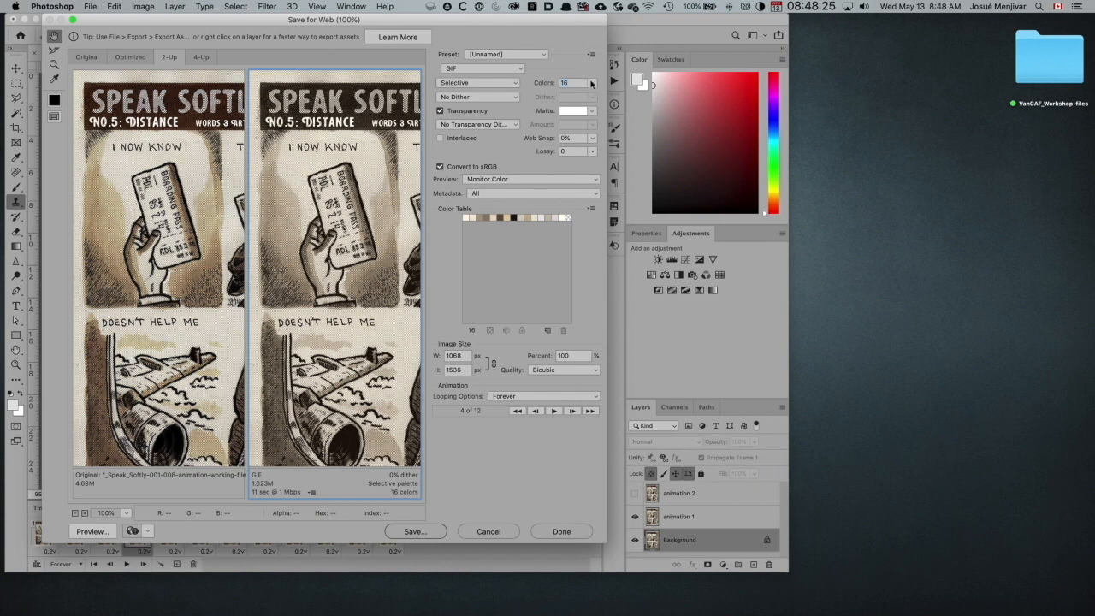
{"action": "left_click", "coordinate": [590, 83]}
{"action": "left_click", "coordinate": [612, 119]}
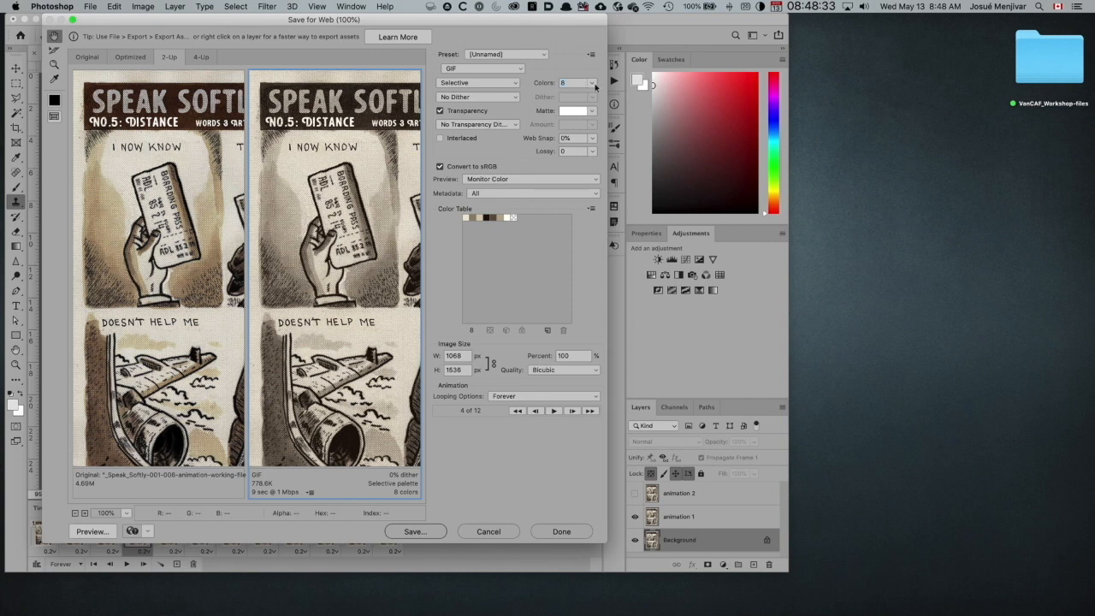
{"action": "left_click", "coordinate": [593, 83]}
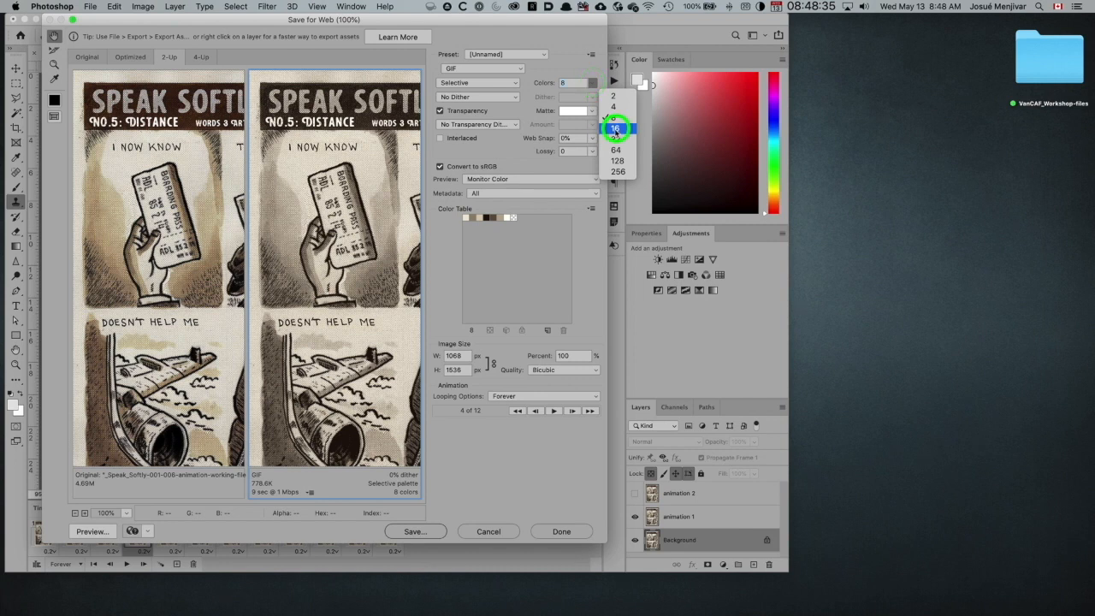
{"action": "left_click", "coordinate": [615, 129]}
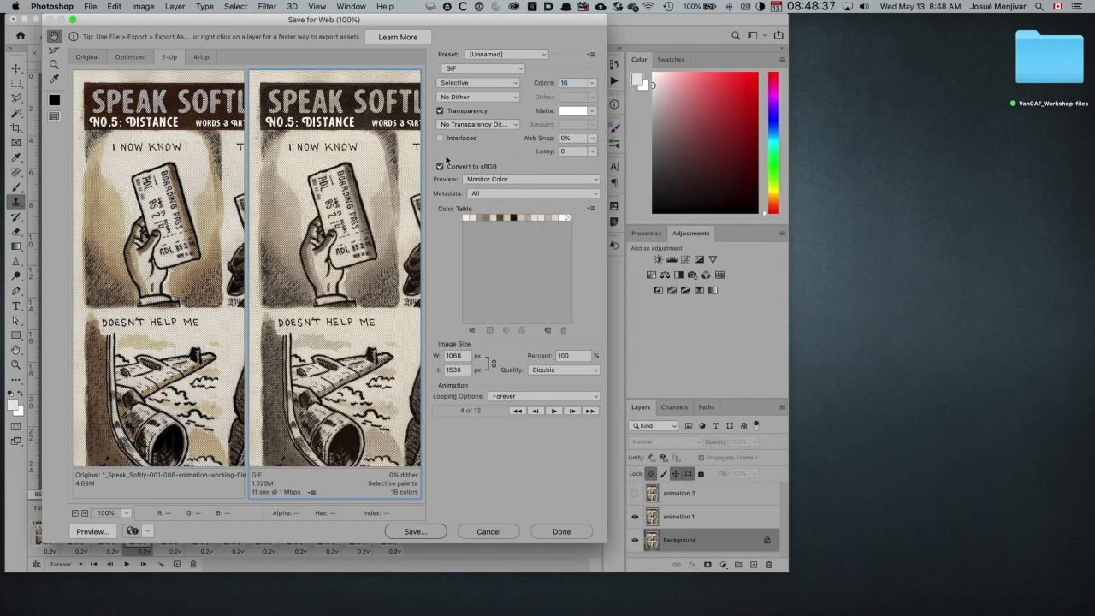
{"action": "left_click", "coordinate": [593, 83]}
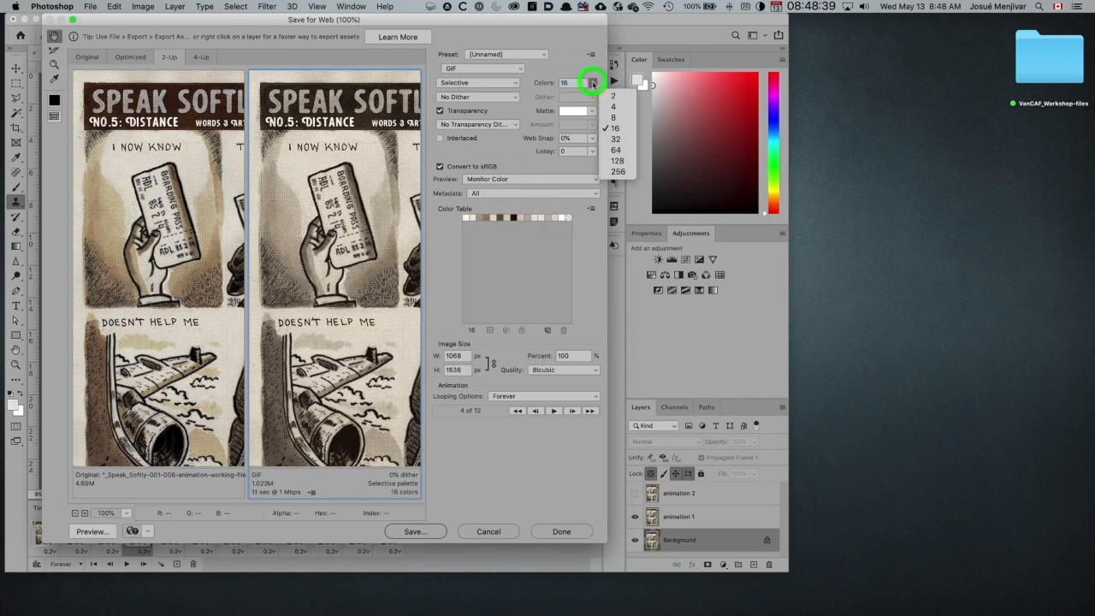
{"action": "left_click", "coordinate": [612, 139]}
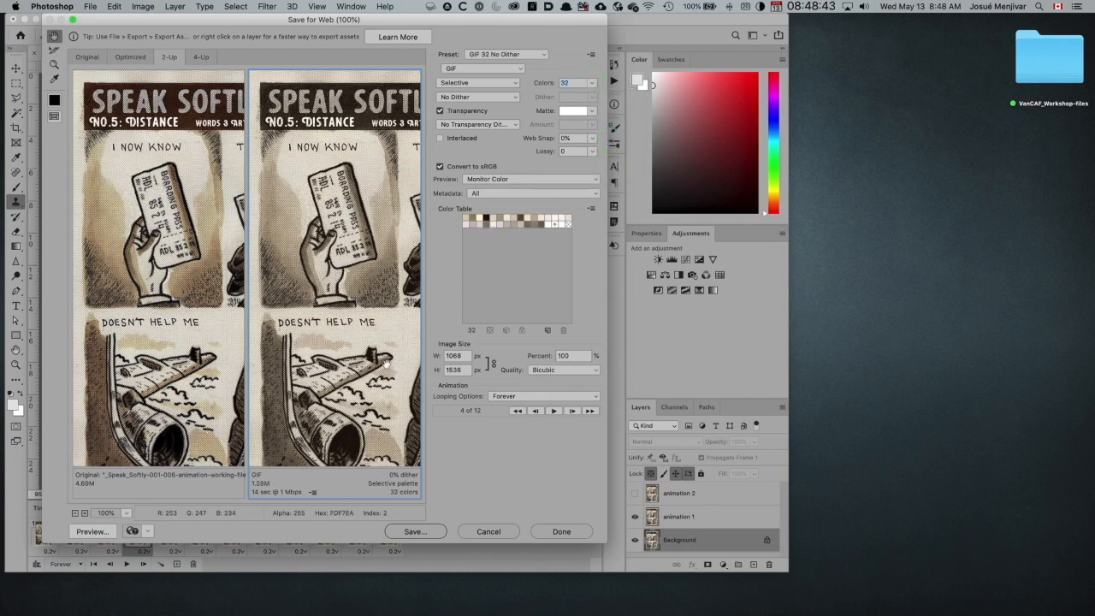
Save the optimized GIF to the Desktop under its suggested name and open the saved file in Firefox
{"action": "left_click", "coordinate": [424, 533]}
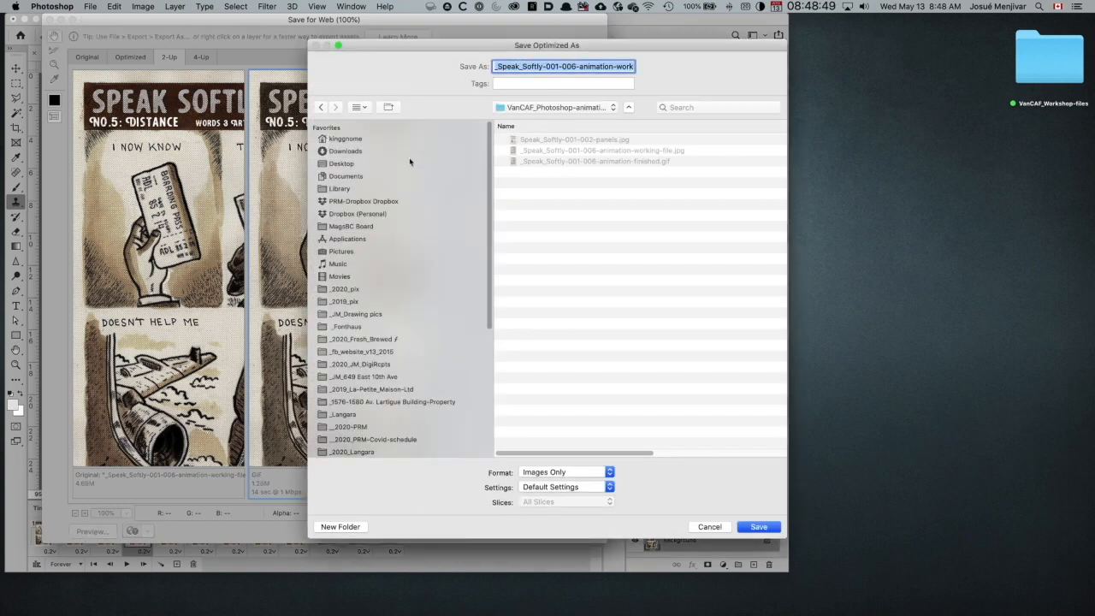
{"action": "left_click", "coordinate": [343, 162]}
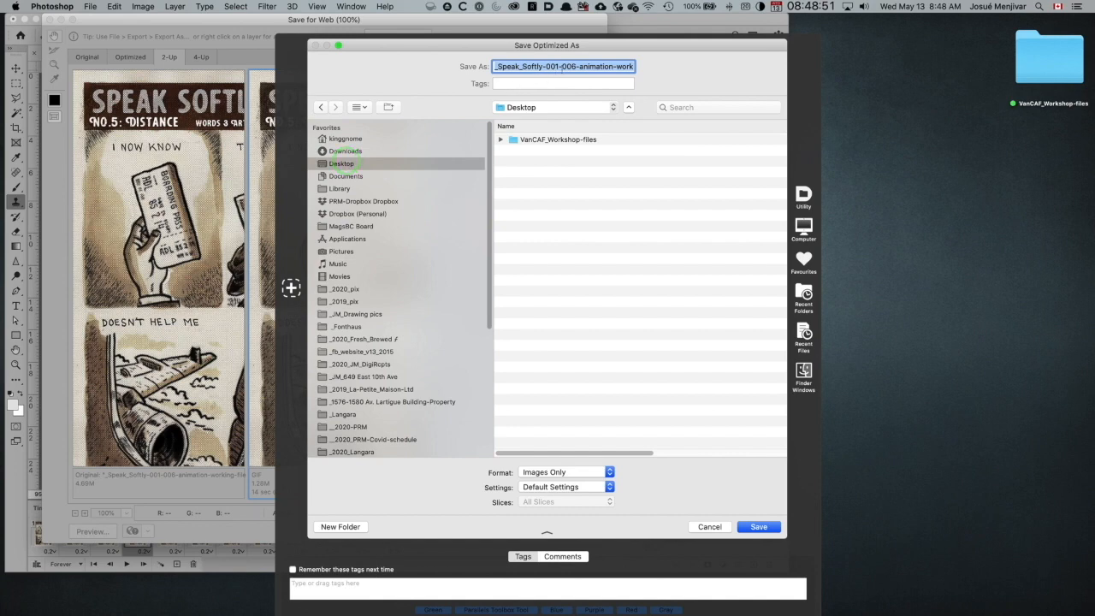
{"action": "left_click", "coordinate": [759, 526]}
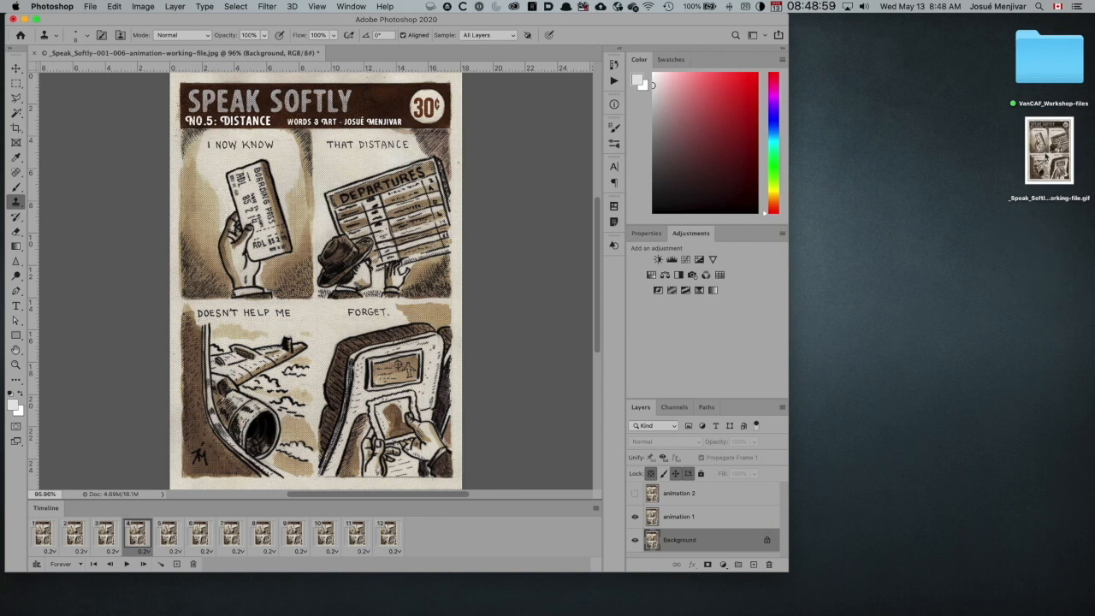
{"action": "left_click_drag", "start_coordinate": [1048, 159], "coordinate": [24, 83]}
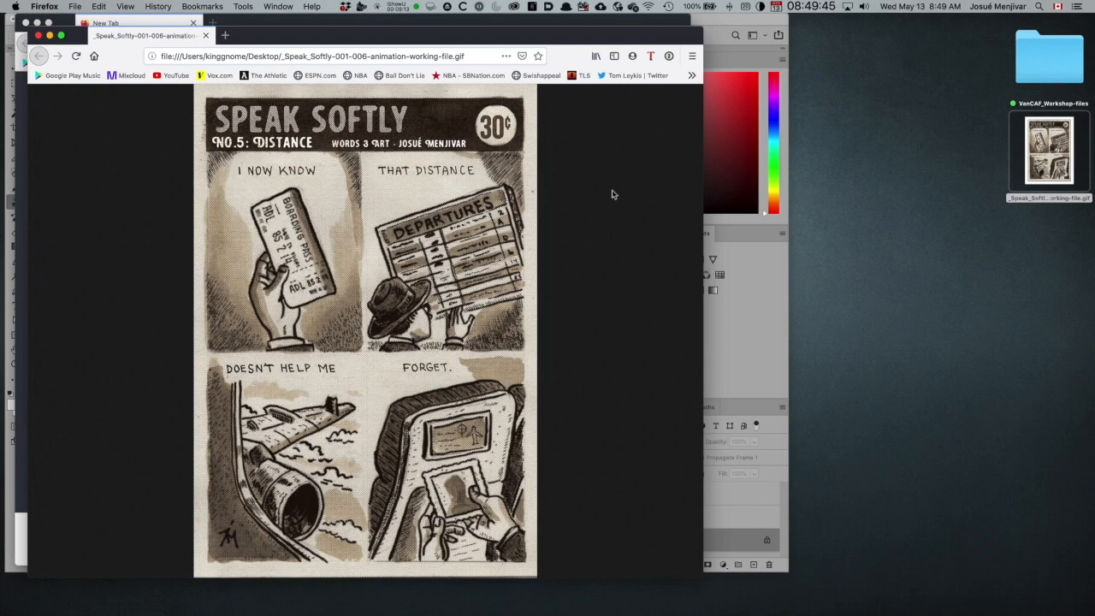
Close the Firefox windows, then show the animation 2 layer in frame 4 and select it
{"action": "left_click", "coordinate": [37, 35]}
{"action": "left_click", "coordinate": [27, 23]}
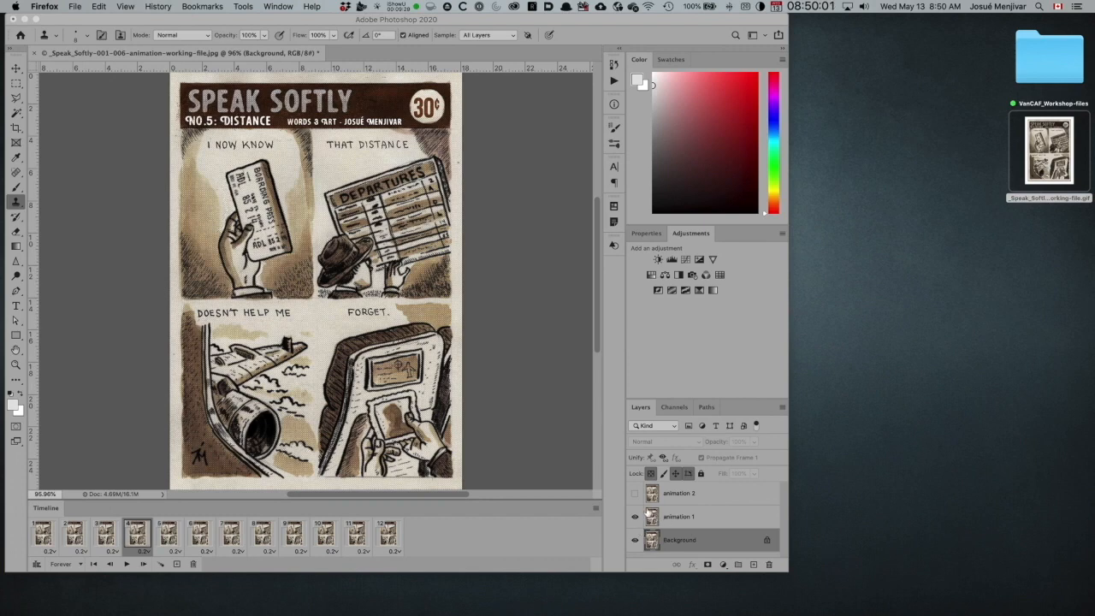
{"action": "left_click", "coordinate": [718, 521]}
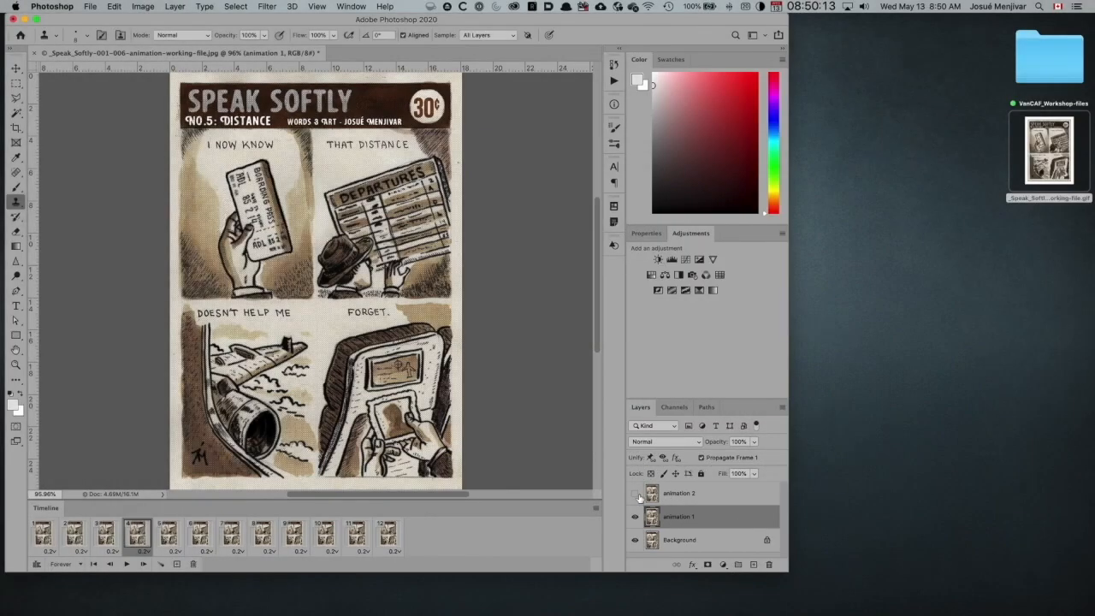
{"action": "left_click", "coordinate": [635, 493]}
{"action": "left_click", "coordinate": [695, 493]}
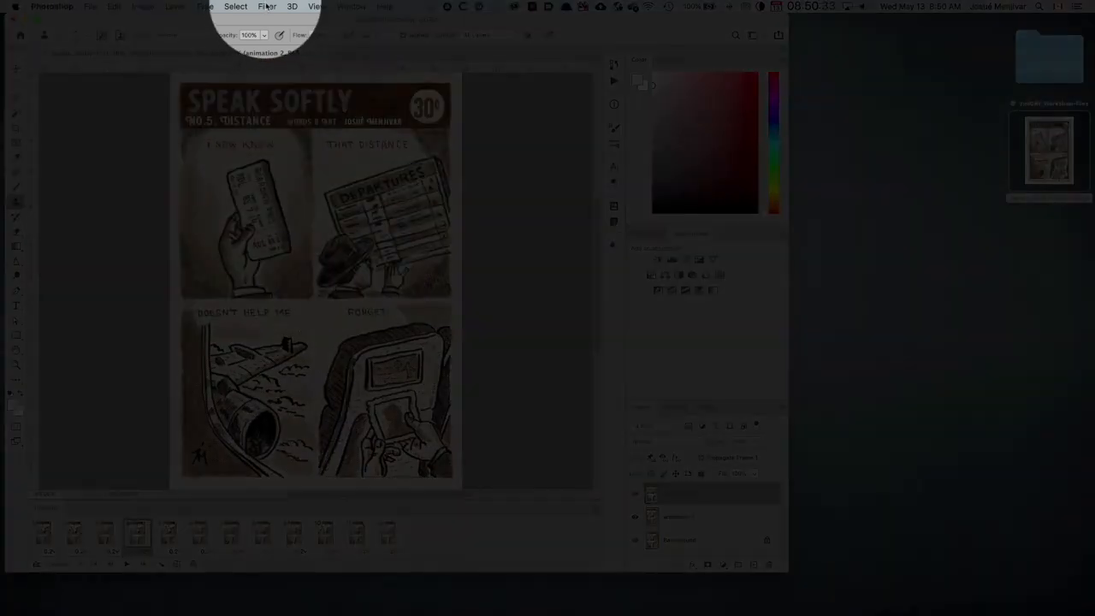
{"action": "left_click", "coordinate": [268, 8]}
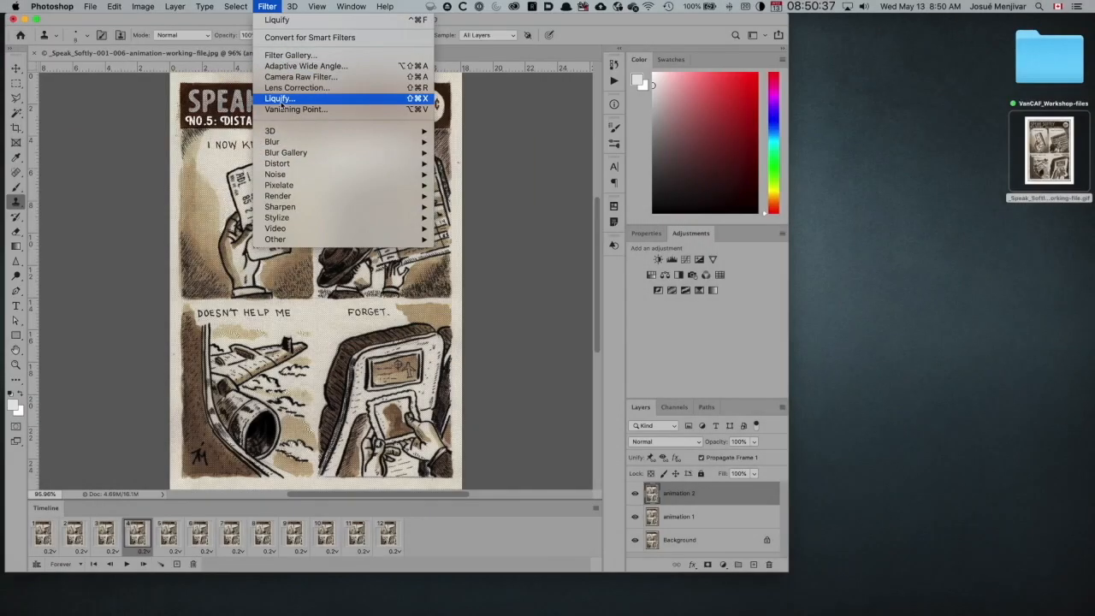
{"action": "left_click", "coordinate": [268, 8]}
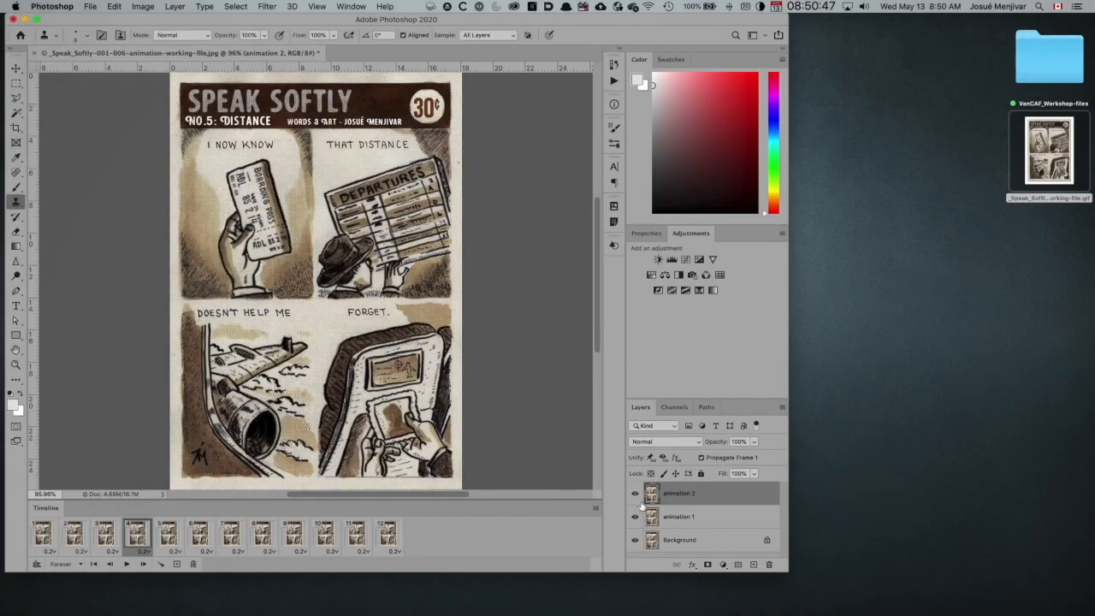
Hide the animation 2 and animation 1 layers in frame 4 and select the Background layer
{"action": "left_click", "coordinate": [635, 495]}
{"action": "left_click", "coordinate": [635, 516]}
{"action": "left_click", "coordinate": [695, 541]}
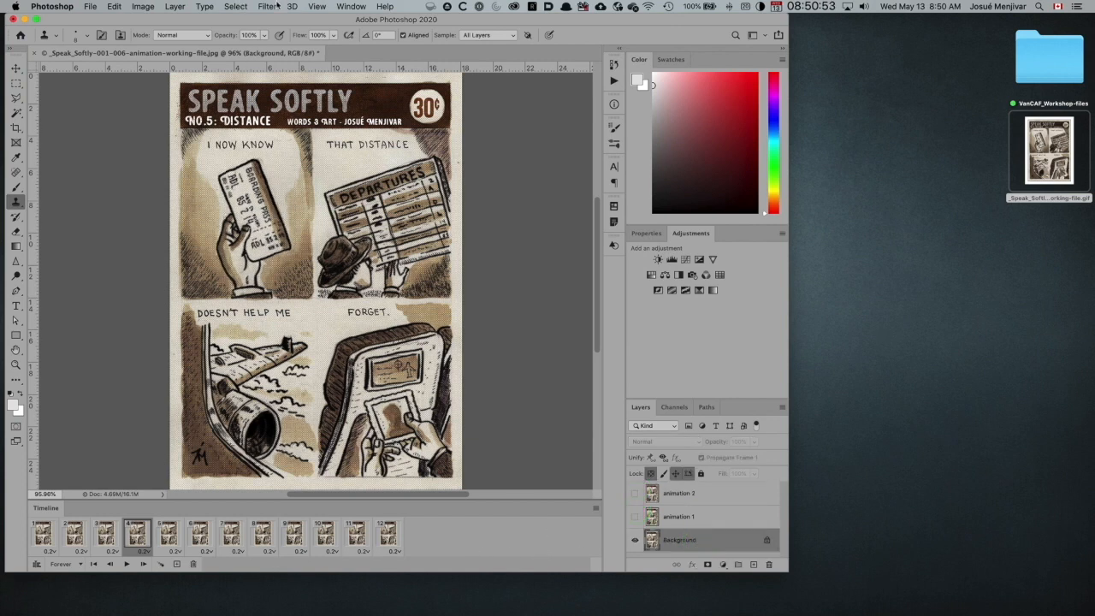
{"action": "left_click", "coordinate": [351, 7]}
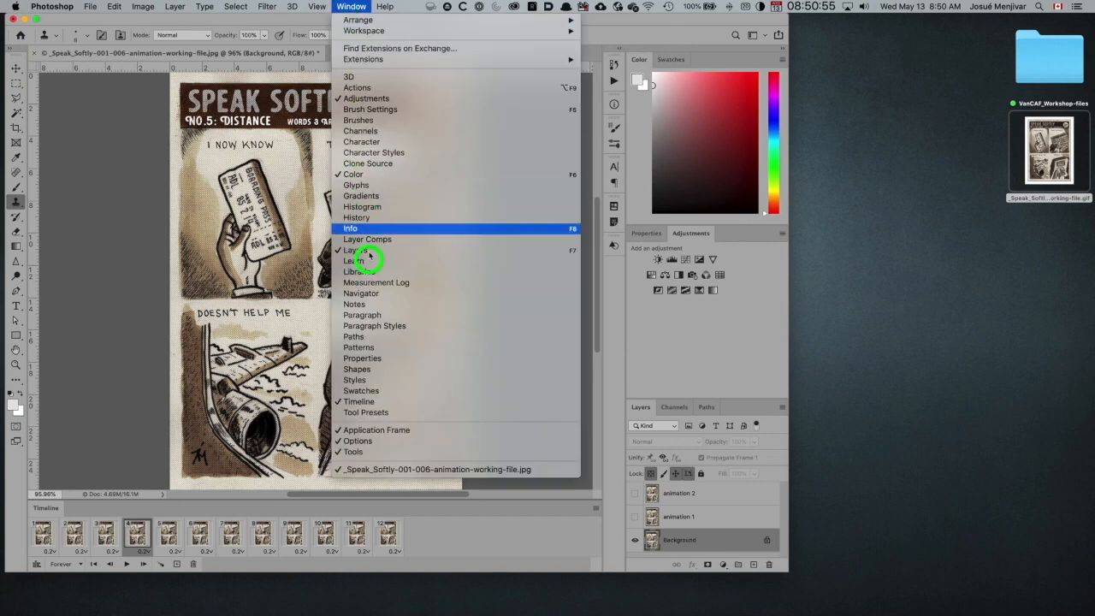
{"action": "left_click", "coordinate": [346, 7]}
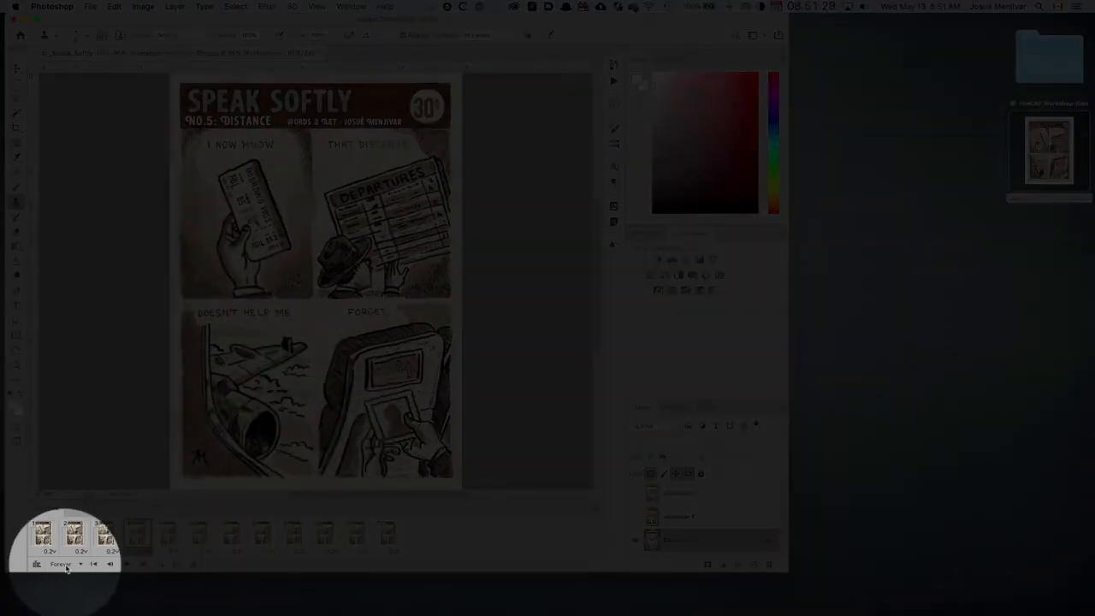
{"action": "left_click", "coordinate": [80, 567]}
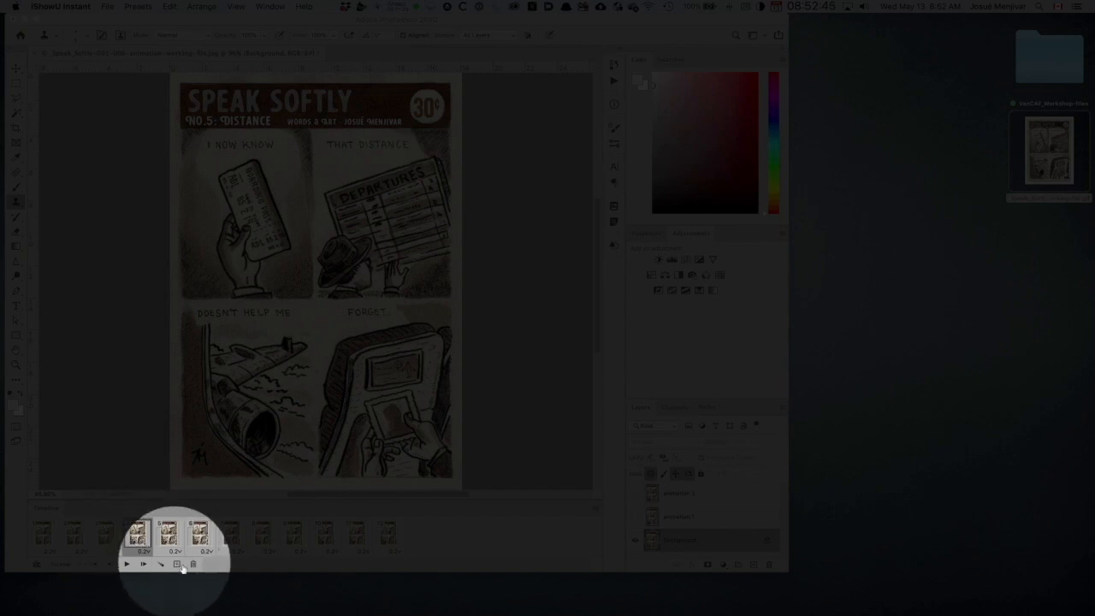
{"action": "key", "text": "F1"}
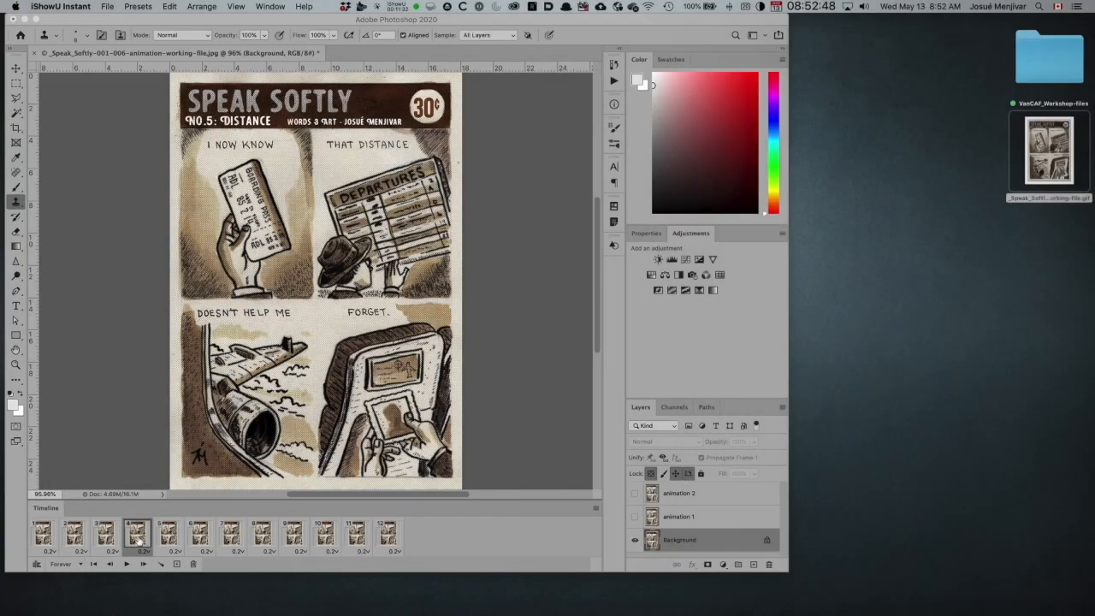
Show the animation 1 and animation 2 layers in frame 4, with animation 2 selected
{"action": "left_click", "coordinate": [697, 517]}
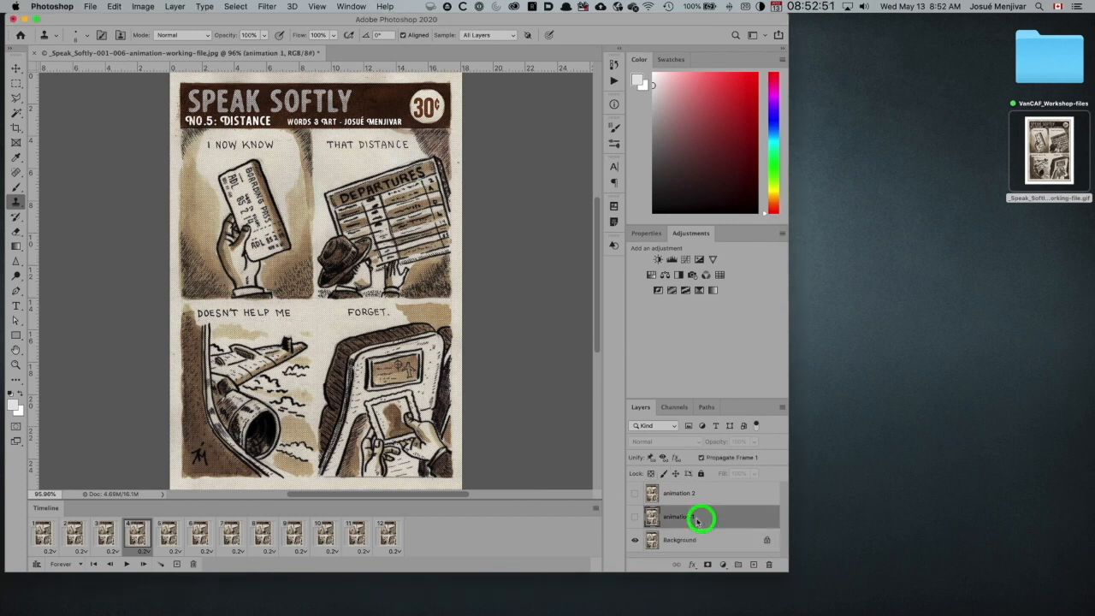
{"action": "left_click", "coordinate": [634, 517]}
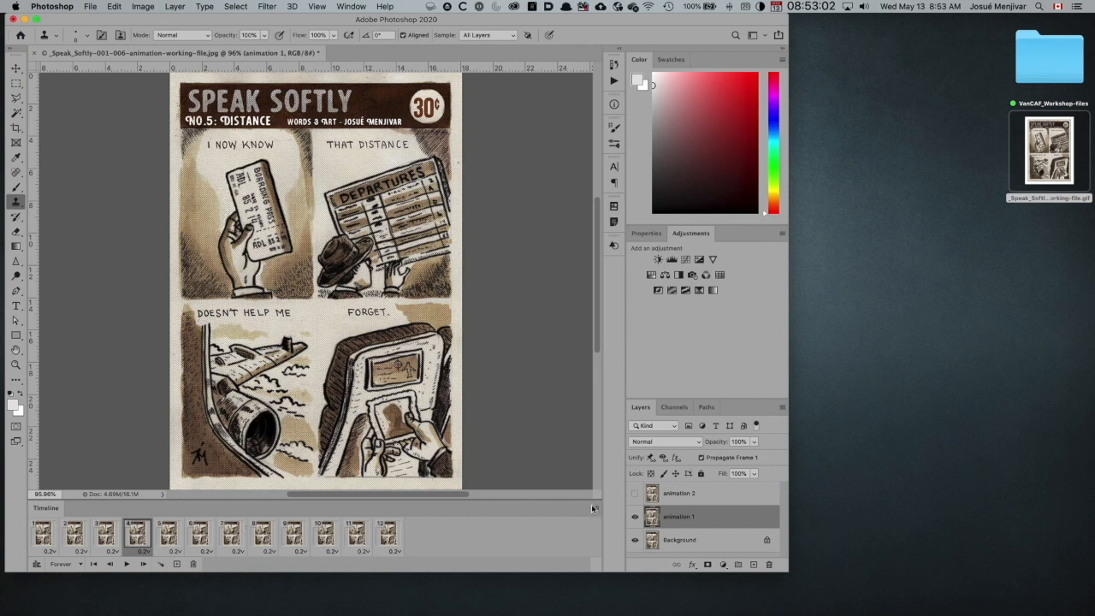
{"action": "left_click", "coordinate": [724, 493]}
{"action": "left_click", "coordinate": [635, 493]}
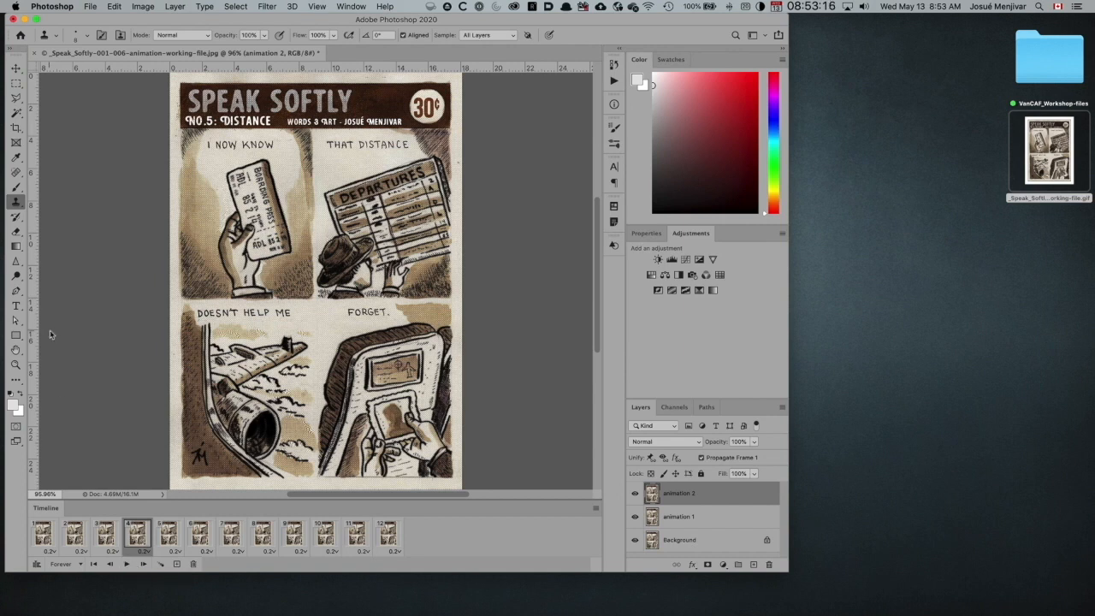
Start a Save for Web (Legacy) export and review the available presets, keeping GIF 32 No Dither
{"action": "mouse_move", "coordinate": [8, 117]}
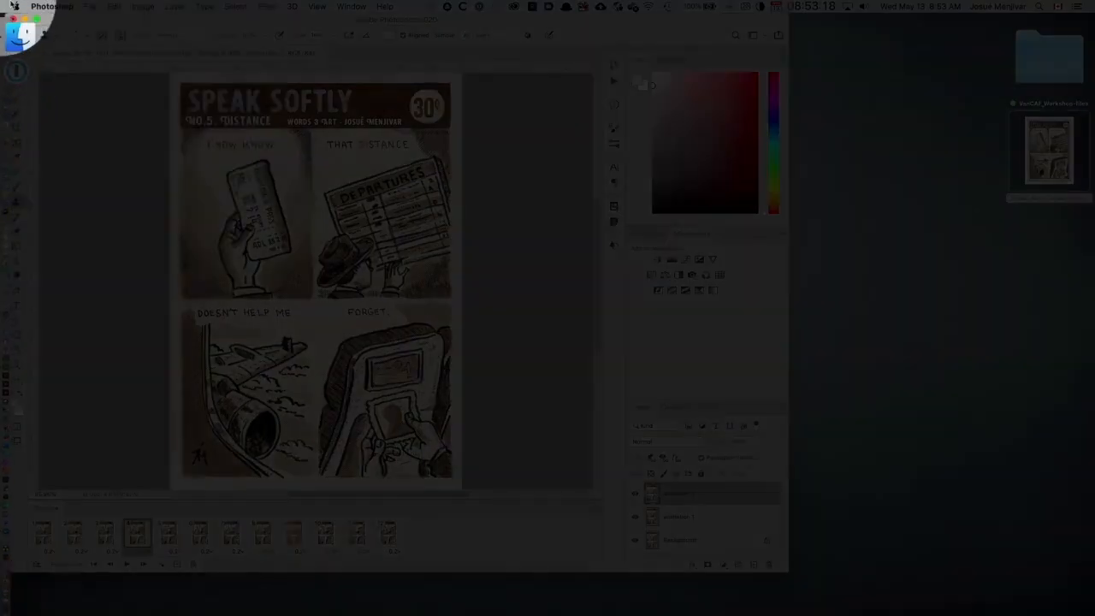
{"action": "left_click", "coordinate": [90, 6]}
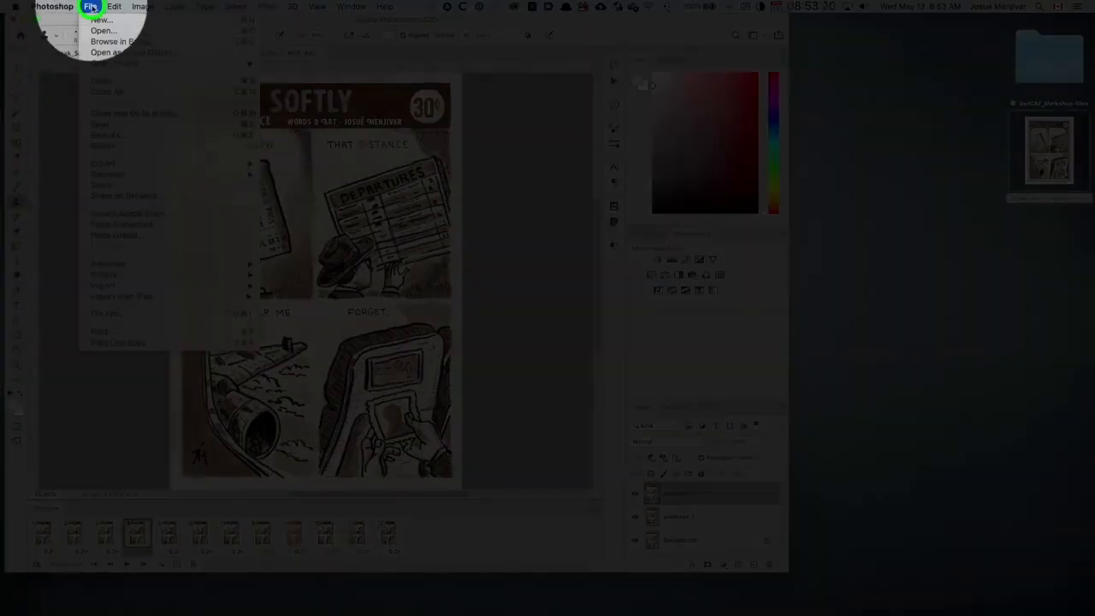
{"action": "mouse_move", "coordinate": [107, 163]}
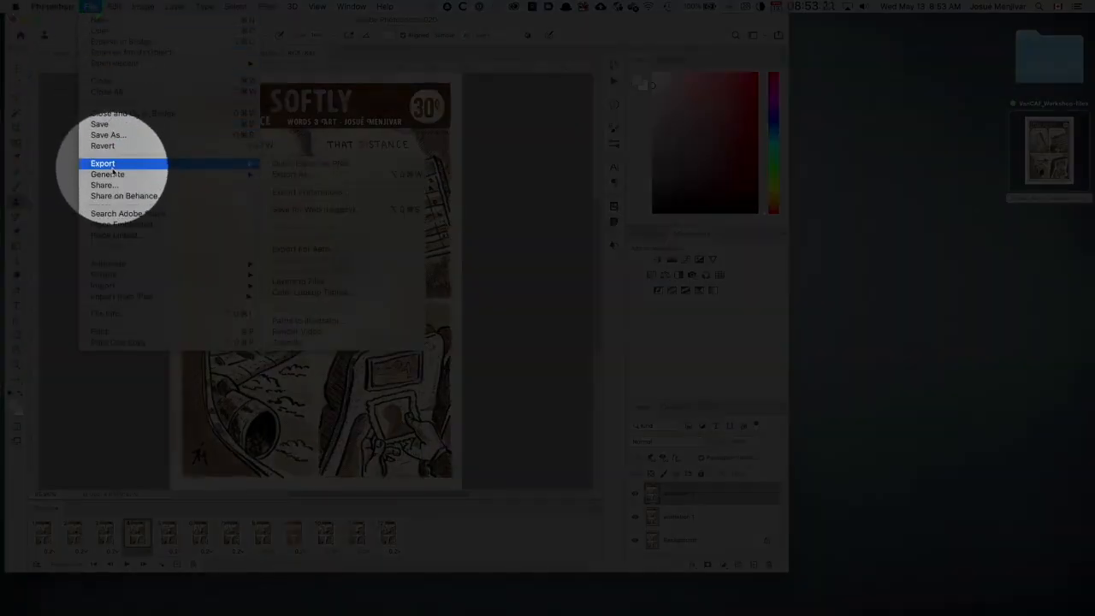
{"action": "left_click", "coordinate": [307, 210]}
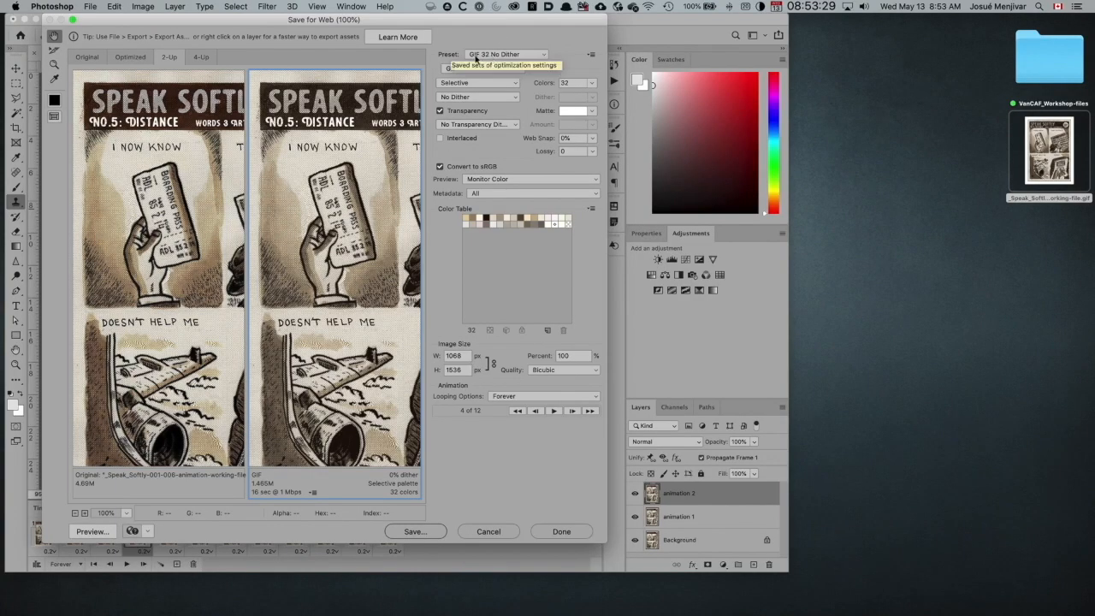
{"action": "left_click", "coordinate": [522, 57]}
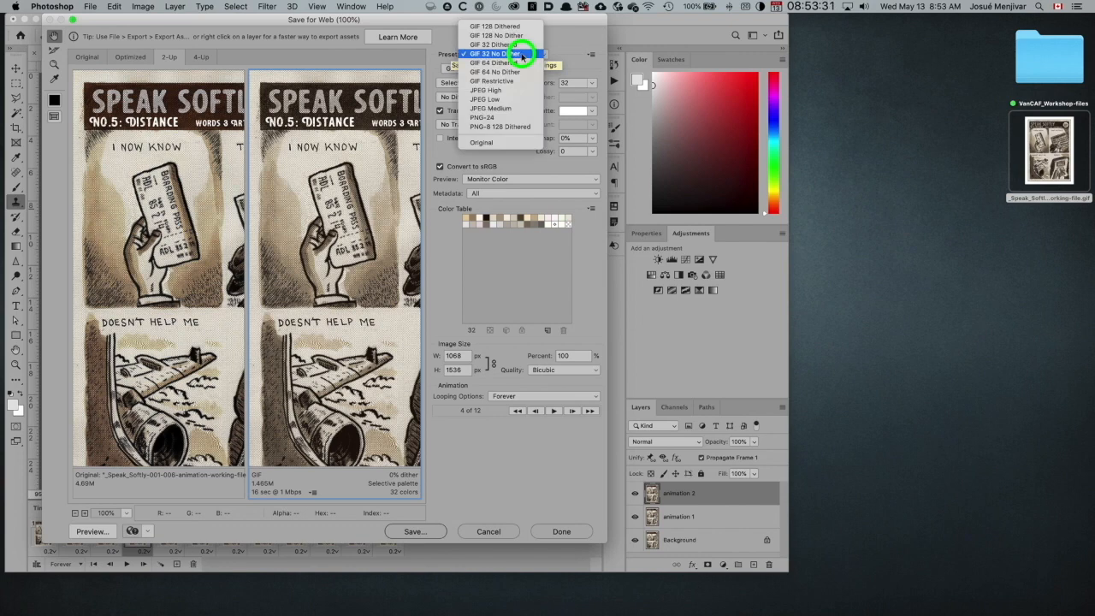
{"action": "left_click", "coordinate": [577, 44]}
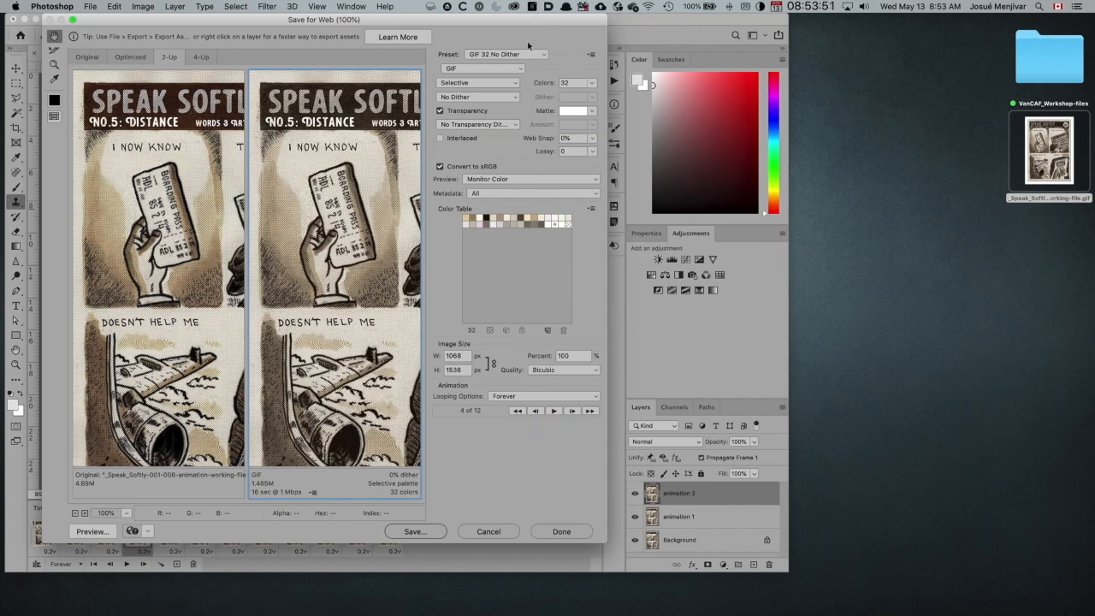
Play and stop the animation preview, review the looping options keeping Forever, and close the export without saving a new file
{"action": "left_click", "coordinate": [554, 411]}
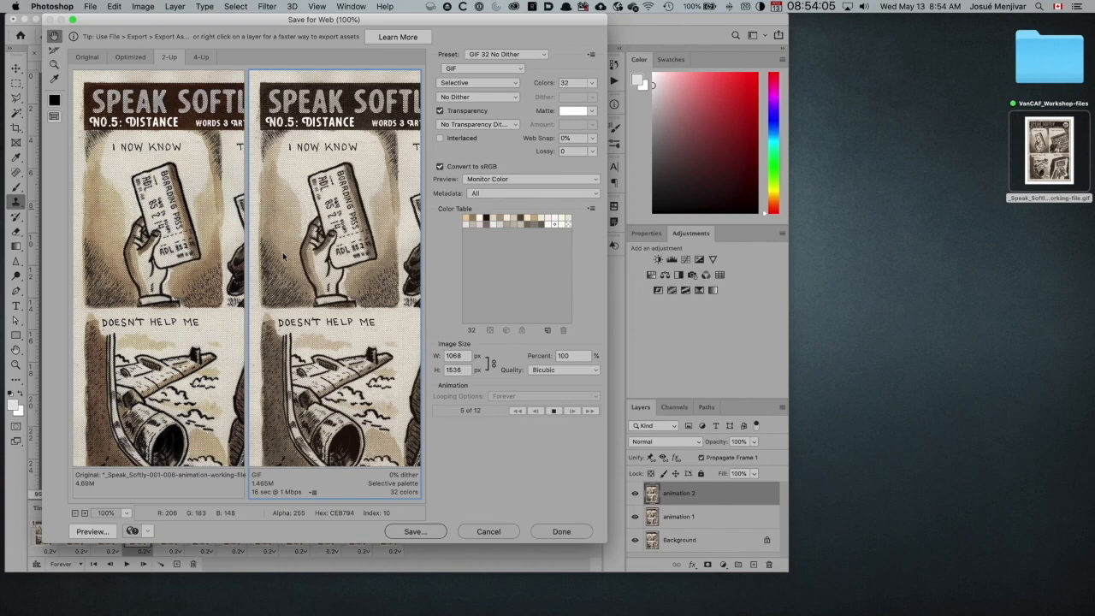
{"action": "left_click", "coordinate": [554, 412]}
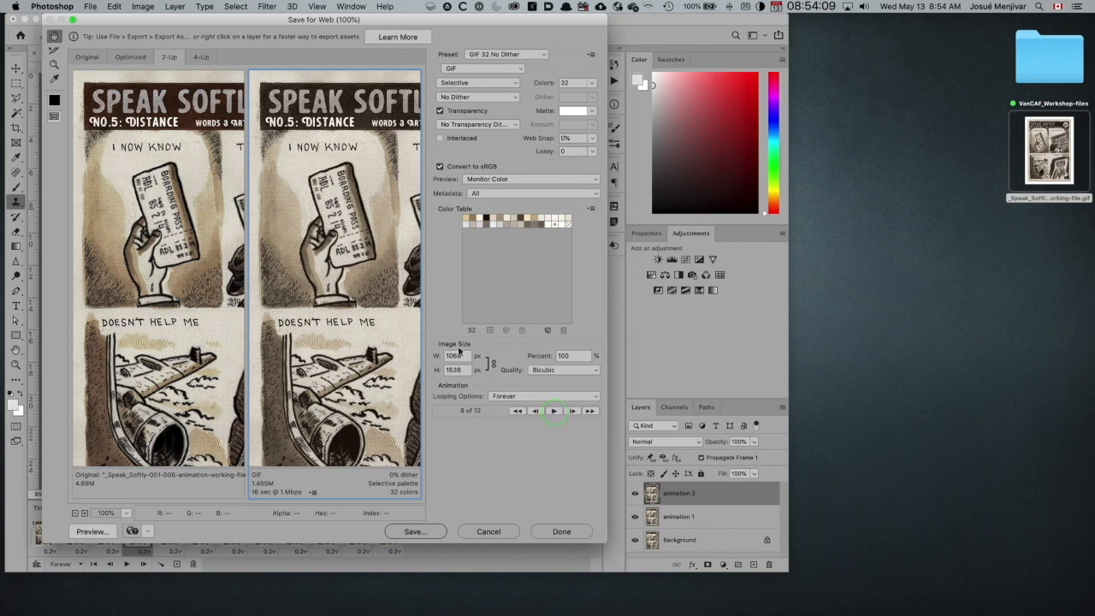
{"action": "left_click", "coordinate": [519, 396]}
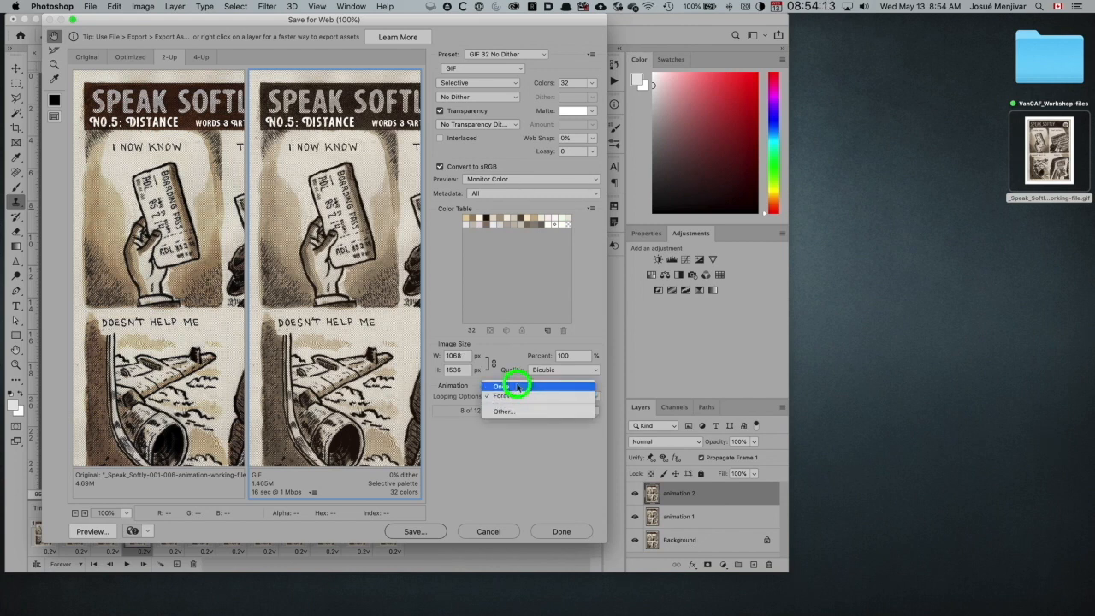
{"action": "left_click", "coordinate": [517, 396]}
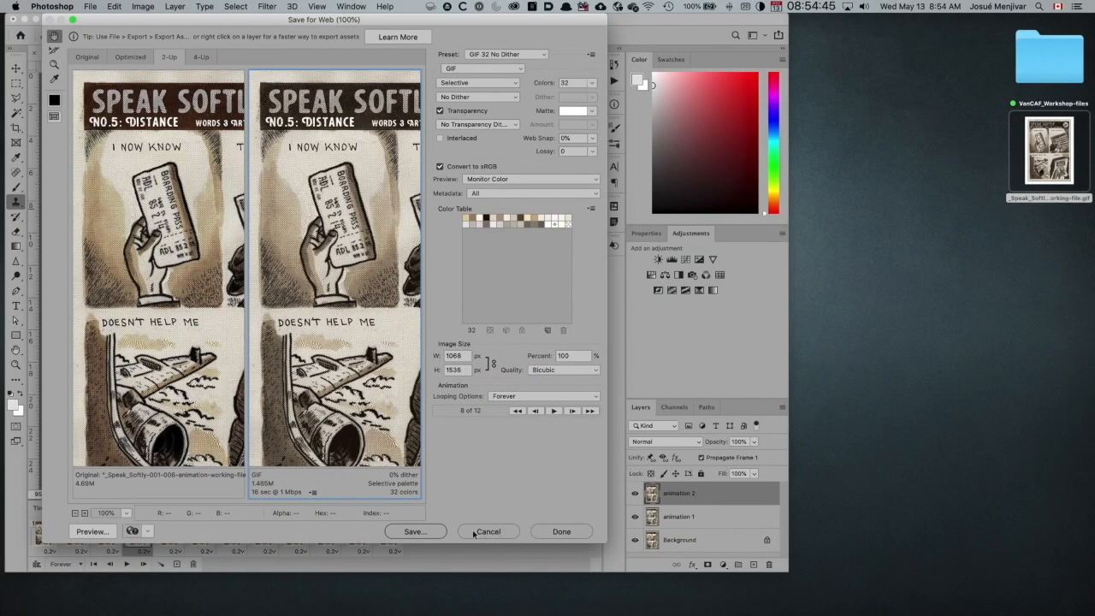
{"action": "left_click", "coordinate": [561, 532]}
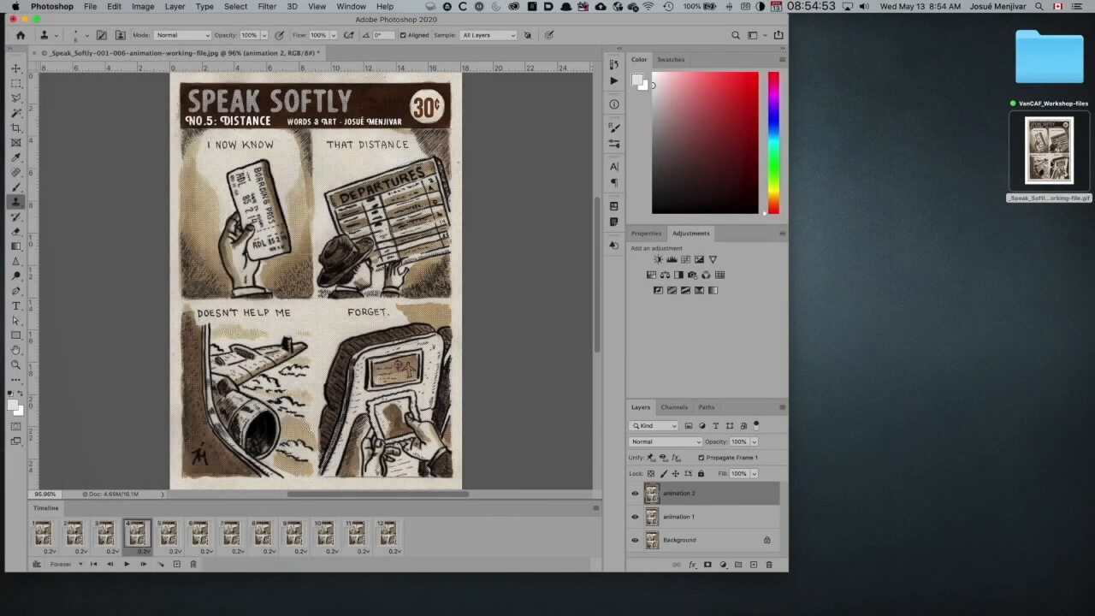
Open the exported Speak Softly GIF from the Desktop in Firefox
{"action": "left_click_drag", "start_coordinate": [1052, 161], "coordinate": [16, 83]}
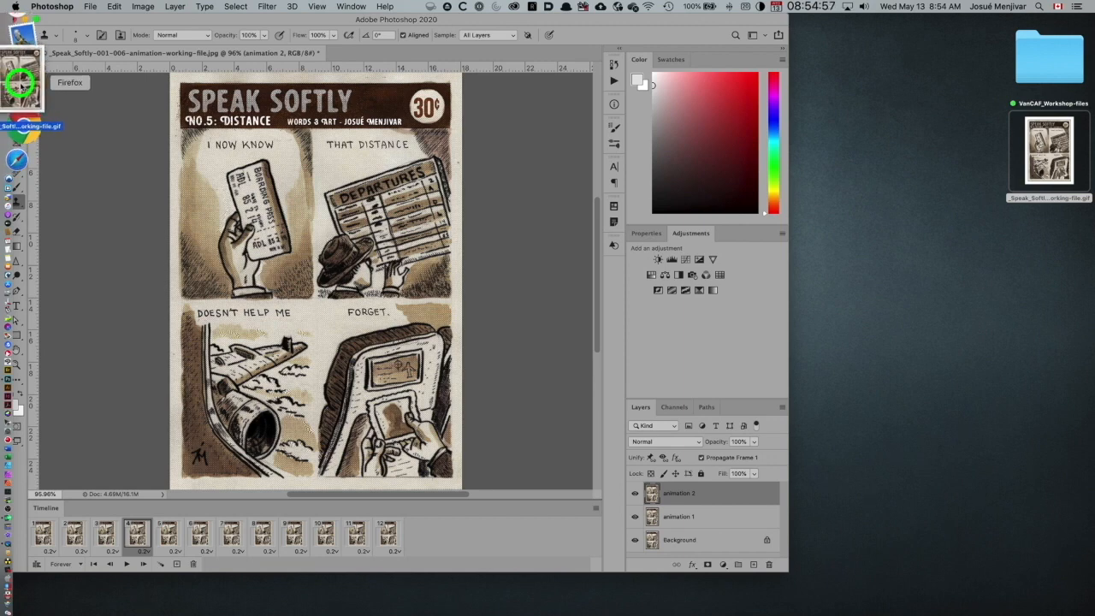